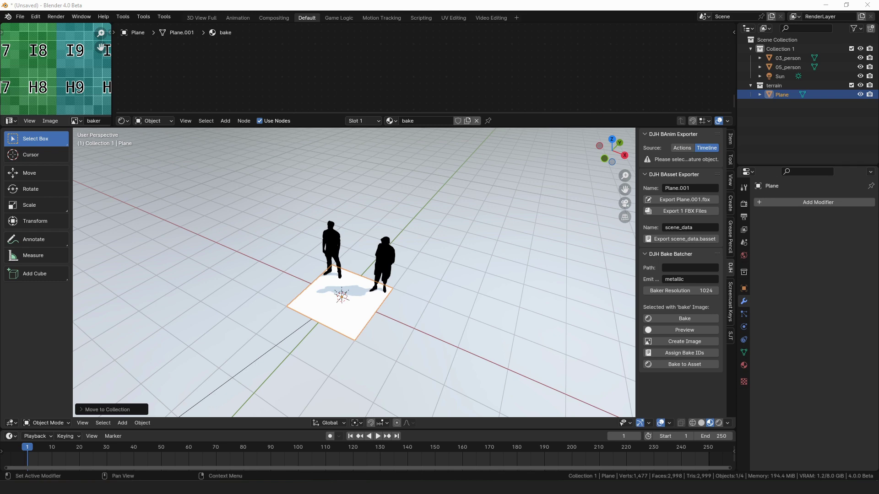
Apply the djh_terrain material from the asset library to the plane
drag(878, 123, 531, 102)
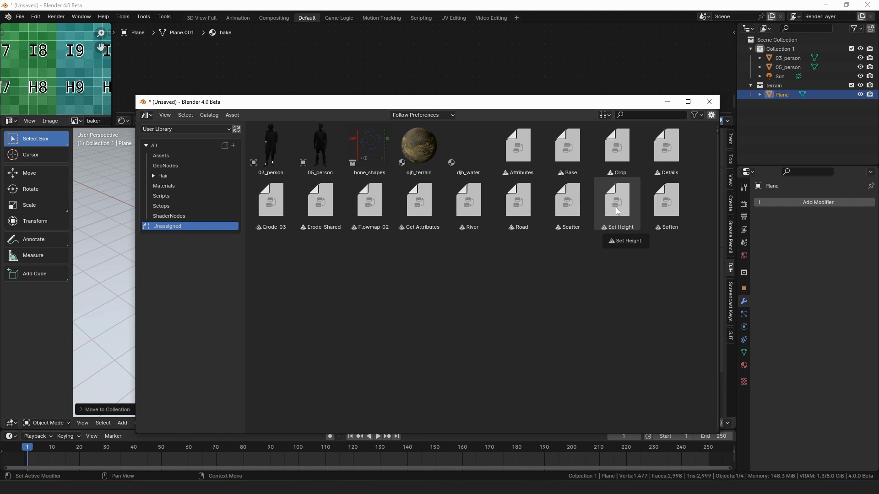
click(572, 156)
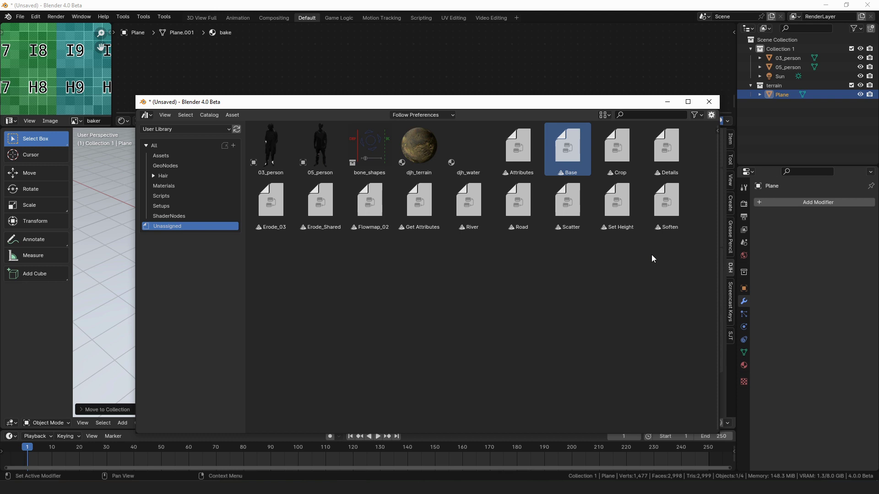
drag(458, 102, 878, 102)
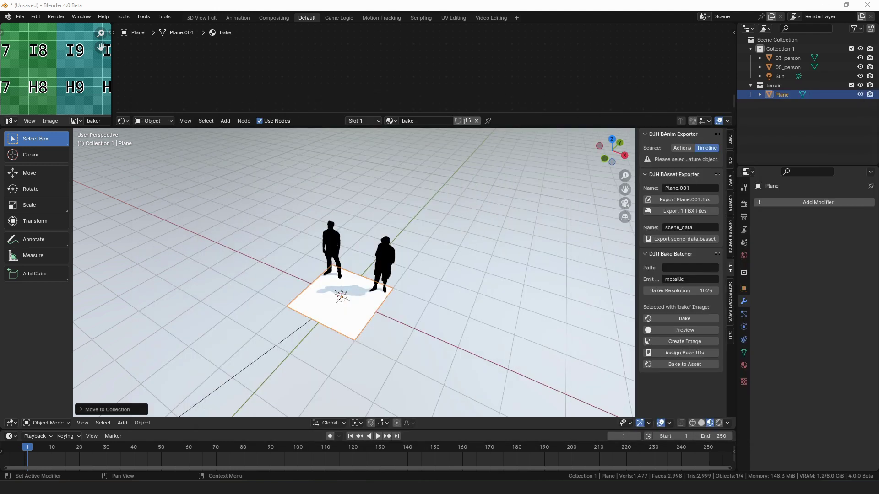
drag(878, 270, 357, 301)
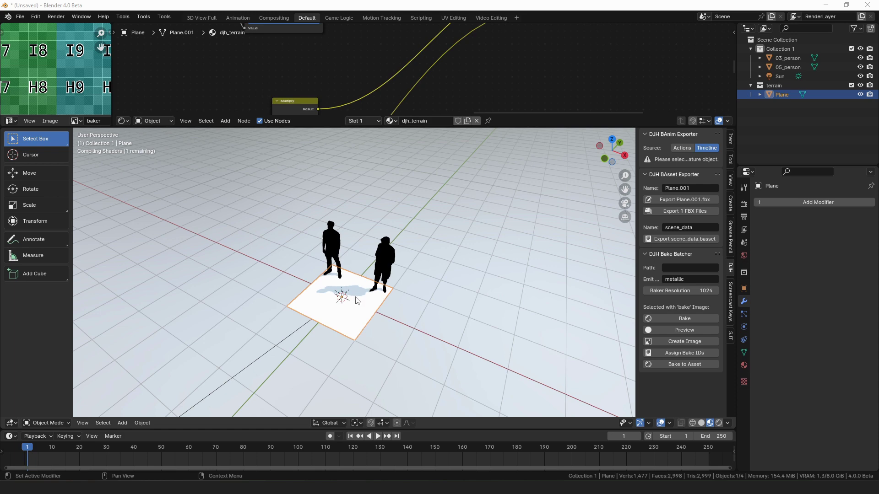
scroll(374, 287, down, 5)
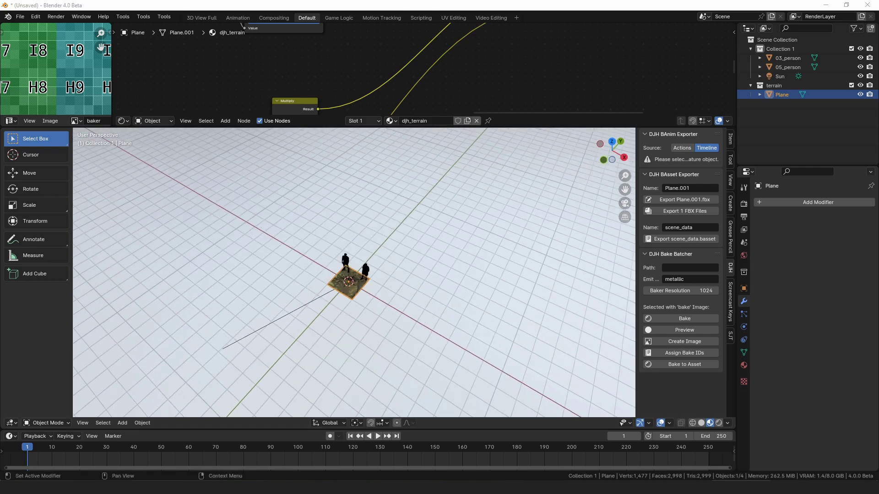
Add the Base terrain node group from the asset library to the plane as a modifier
drag(526, 266, 369, 287)
scroll(370, 286, down, 5)
middle_drag(412, 304, 408, 273)
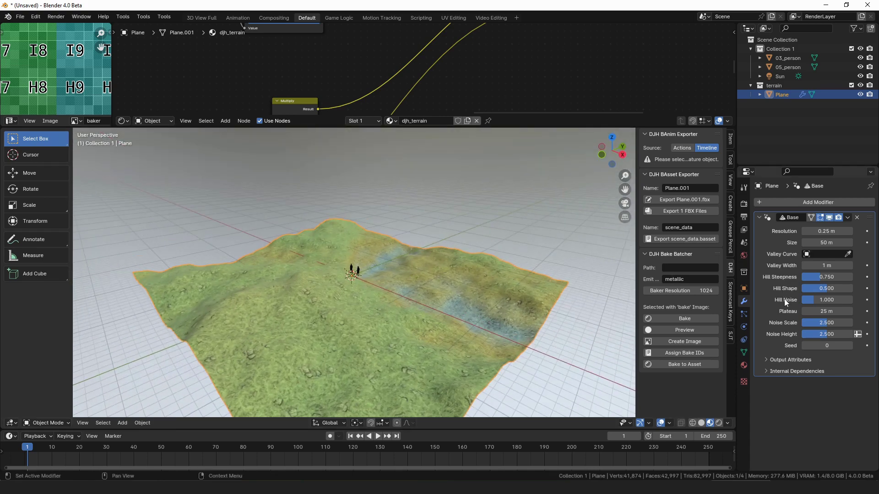
Set the Base modifier's Size to 22 m
click(829, 242)
text(24)
key(Return)
click(828, 243)
text(22)
key(Return)
scroll(362, 296, up, 5)
middle_drag(361, 295, 449, 297)
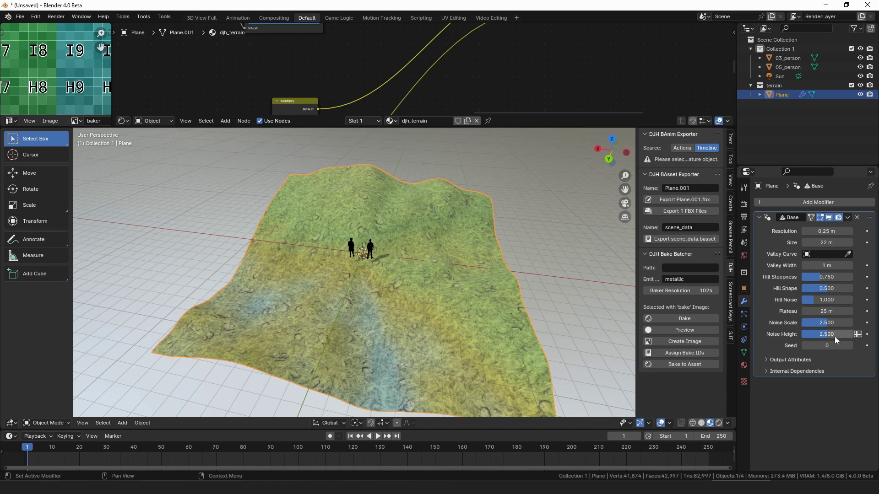
Set the Base modifier's Noise Scale to about 1.667 and Noise Height to about 1.360
mouse_move(826, 322)
mouse_down()
mouse_move(852, 322)
mouse_move(844, 335)
mouse_move(853, 336)
mouse_move(808, 334)
mouse_move(818, 325)
mouse_up()
key(ctrl+z)
middle_drag(430, 270, 493, 276)
Add a Bezier curve to the scene and start editing its control points
key(shift+a)
text(bez)
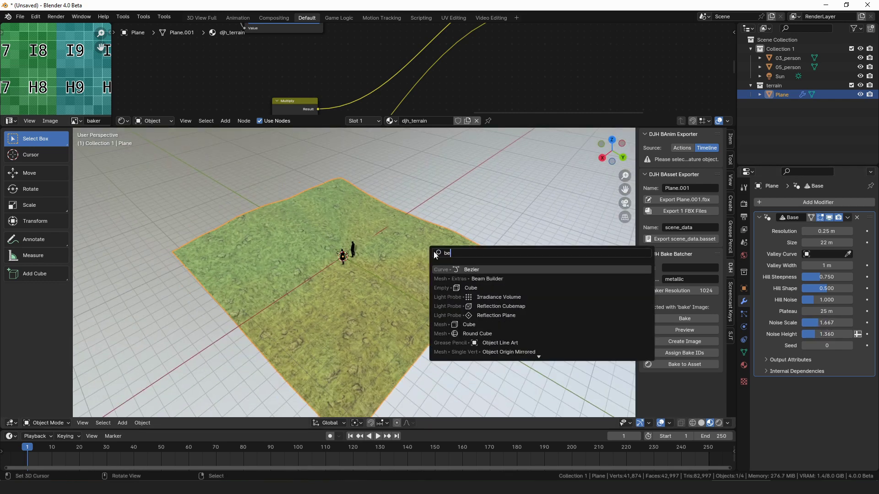
key(Return)
key(Tab)
Set the curve's handle type to Vector and scale the curve up well beyond the terrain's edges
key(v)
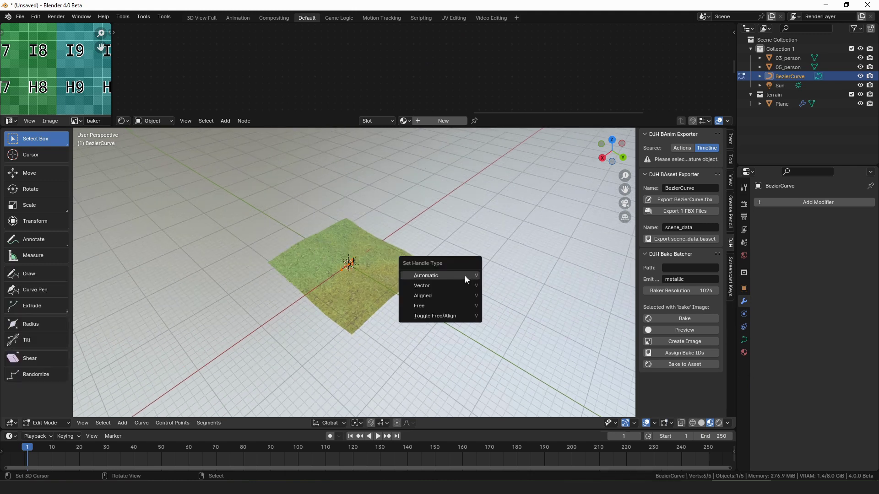
click(455, 285)
key(s)
click(287, 296)
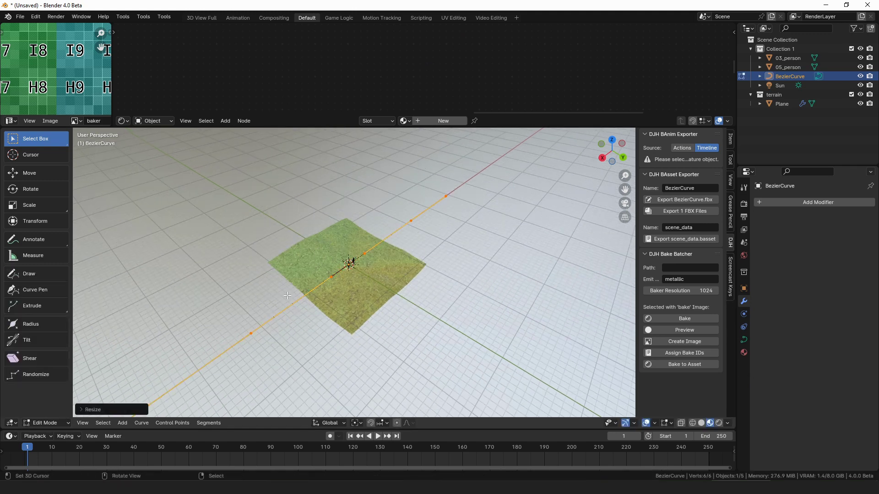
Move the curve's near endpoint horizontally onto the terrain and extrude a further point out past the terrain, finishing in Object Mode
key(alt+a)
right_click(256, 332)
key(g)
key(shift+z)
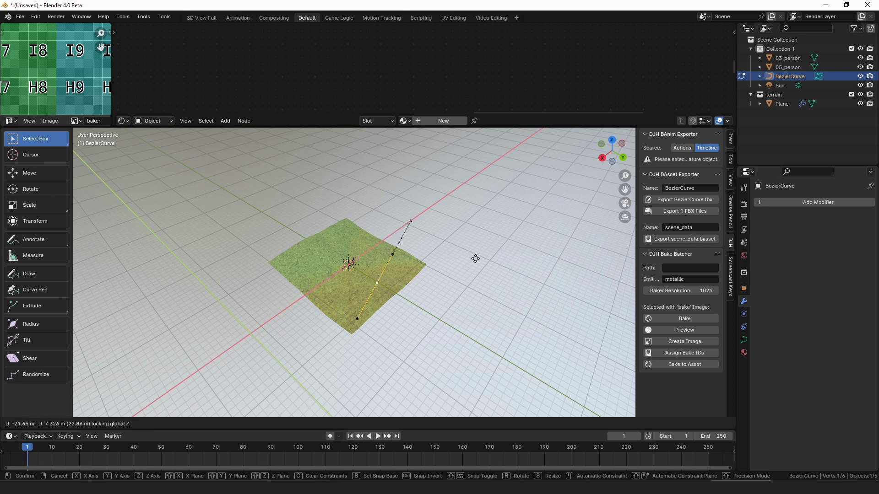
click(421, 270)
key(e)
click(181, 325)
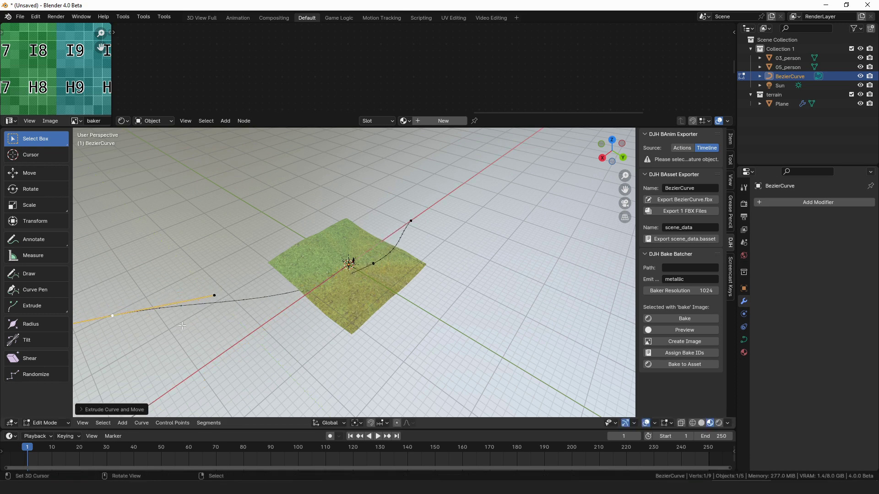
scroll(366, 270, down, 2)
key(Tab)
Assign the Bezier curve as the Valley Curve of the terrain plane's Base modifier
click(309, 262)
scroll(394, 268, up, 3)
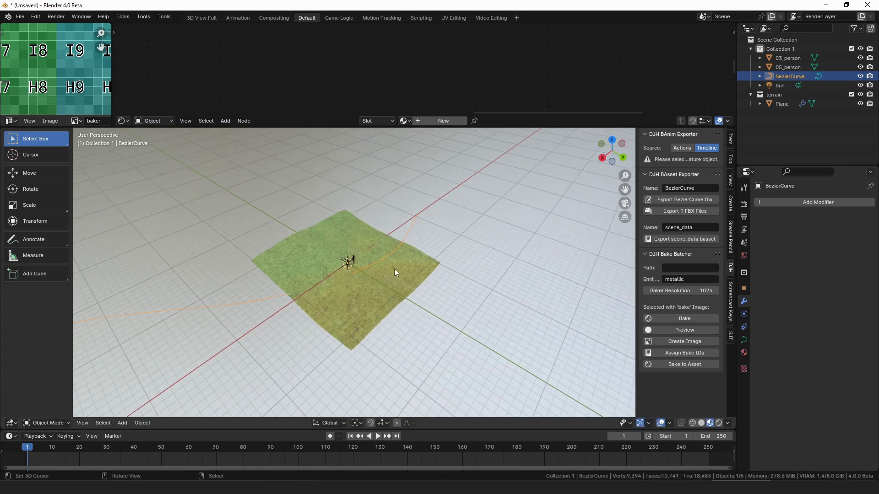
click(415, 274)
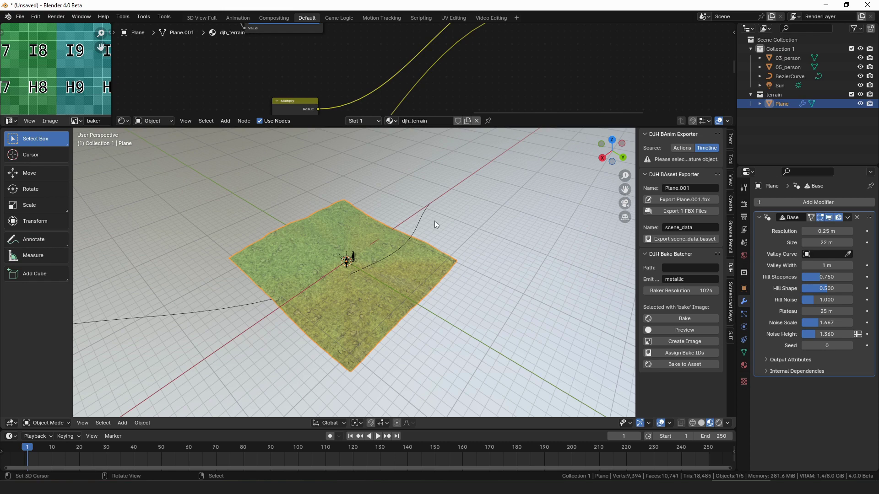
click(848, 254)
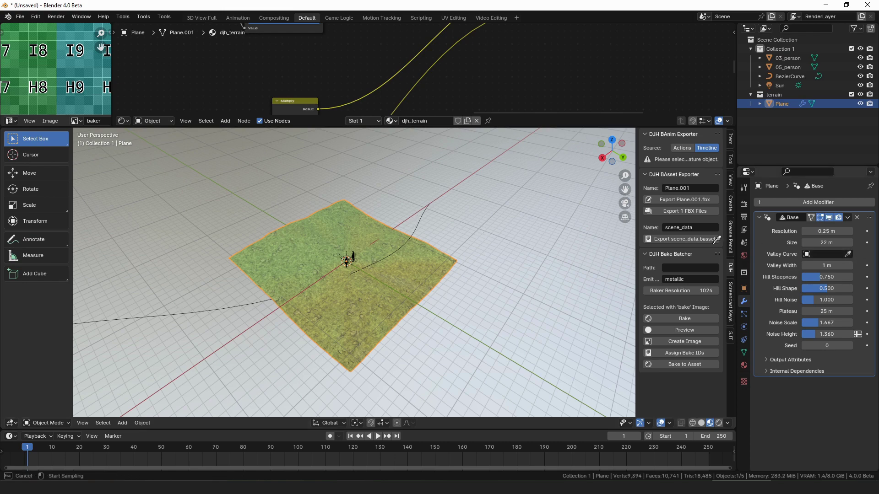
click(423, 215)
middle_drag(408, 234, 435, 238)
Duplicate all points of the Bezier curve in Edit Mode and move the copy horizontally away from the original
click(427, 225)
key(ctrl+Tab)
scroll(443, 229, down, 5)
key(a)
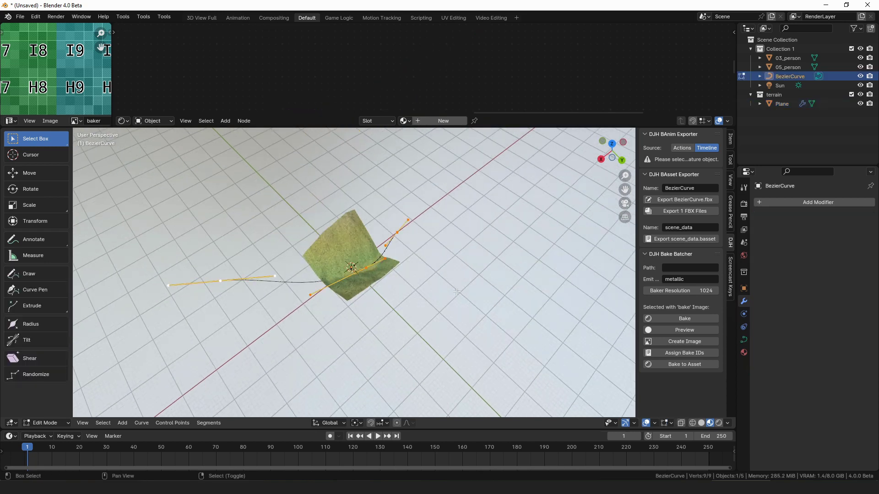
key(shift+d)
key(x)
click(448, 275)
key(shift+d)
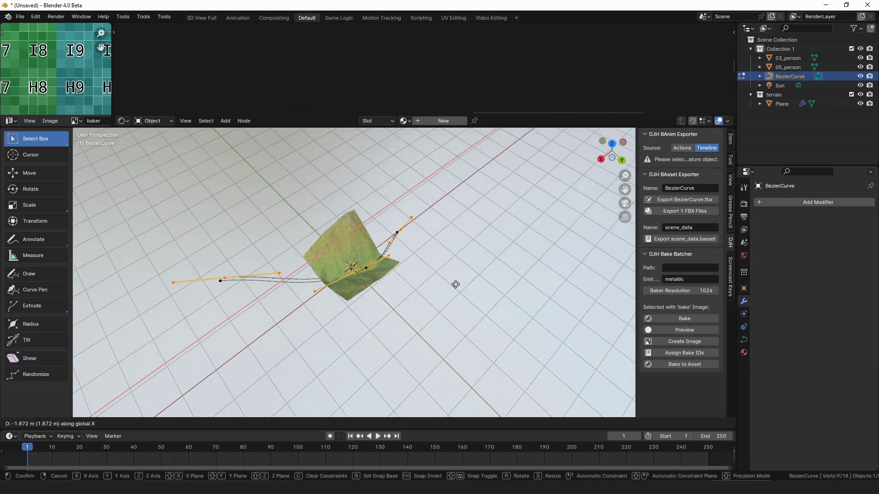
click(407, 297)
key(g)
key(shift+z)
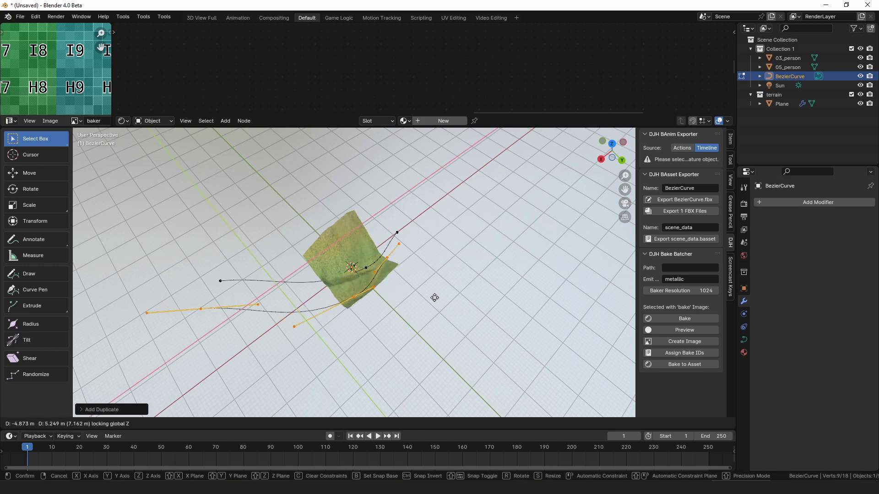
click(460, 291)
Rotate the duplicated spline in top view and move it so it curves around one side of the terrain
middle_drag(459, 291, 322, 248)
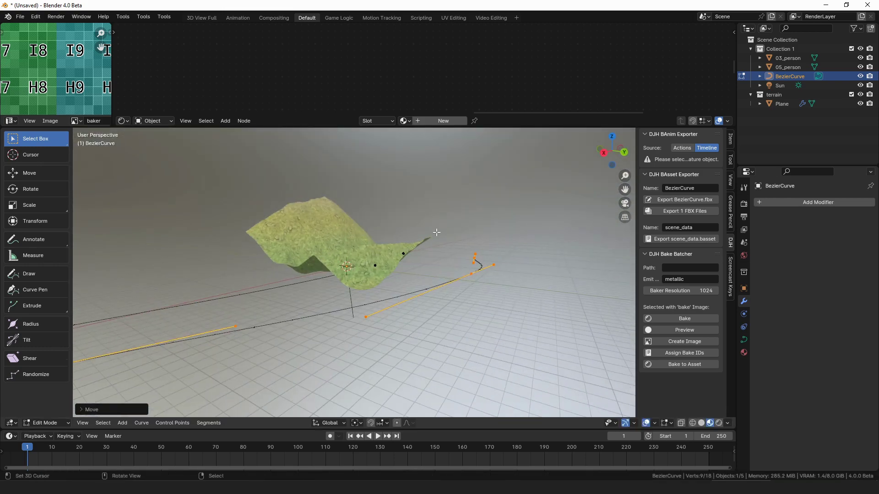
middle_drag(437, 230, 446, 300)
scroll(413, 303, down, 3)
key(KP_7)
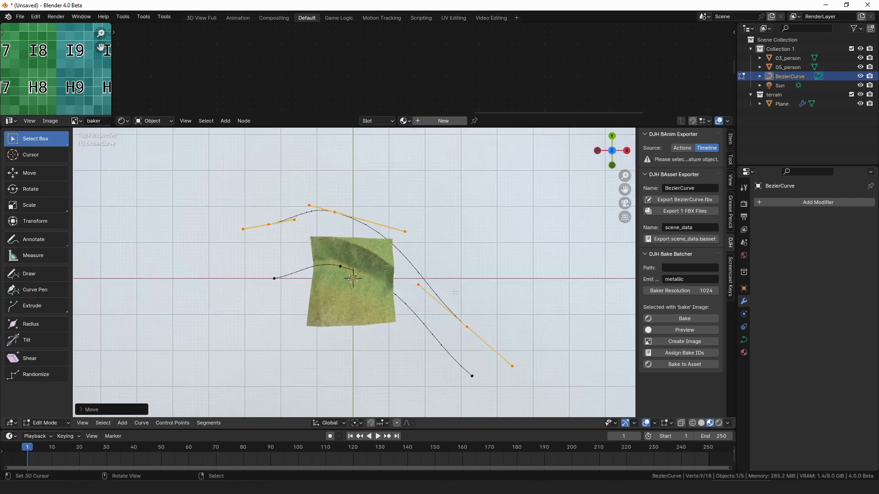
key(r)
click(441, 241)
key(g)
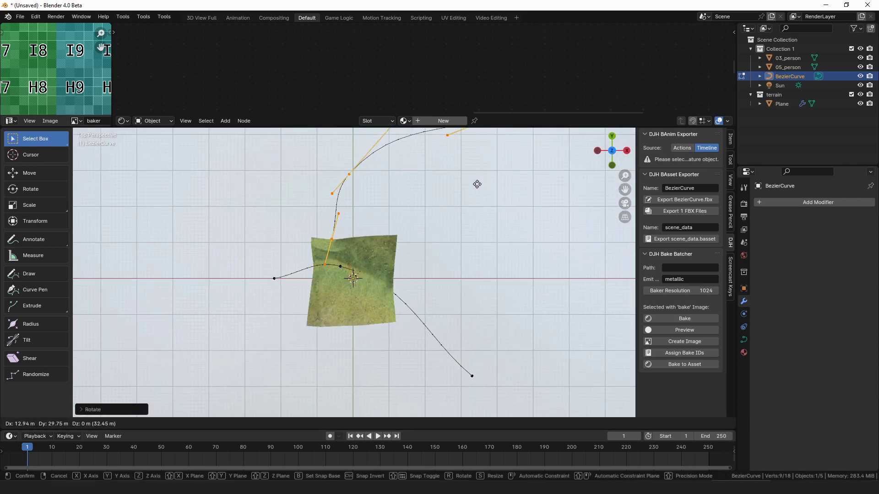
click(428, 260)
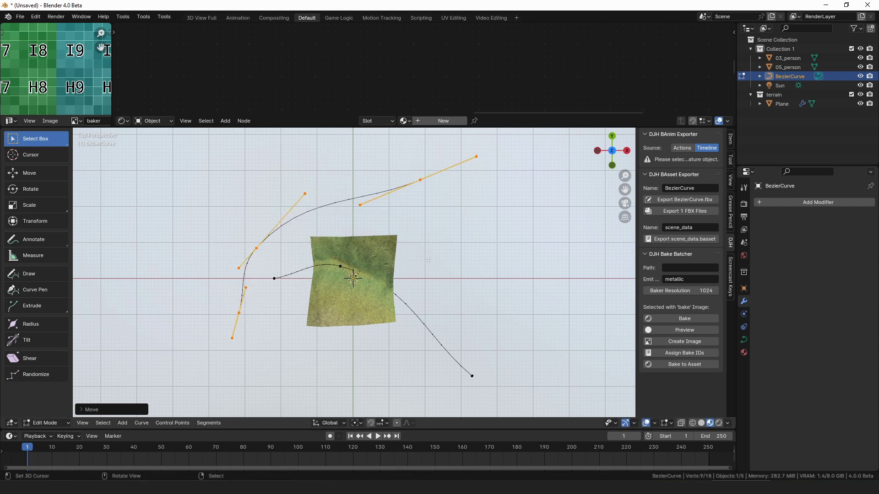
Duplicate a spline again and place the copy on the opposite side of the terrain, finishing in Object Mode
scroll(428, 259, down, 4)
click(389, 228)
key(shift+d)
click(360, 318)
key(shift+d)
click(352, 362)
key(e)
click(238, 348)
key(ctrl+l)
middle_drag(314, 337, 405, 273)
key(g)
click(405, 297)
key(KP_7)
key(Tab)
Duplicate the terrain plane and offset the copy 20 m along the X axis
click(359, 270)
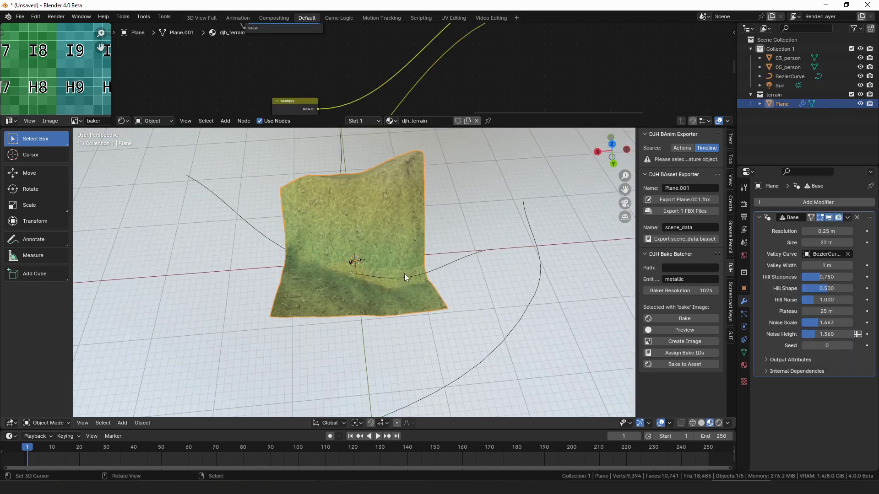
key(KP_7)
key(shift+d)
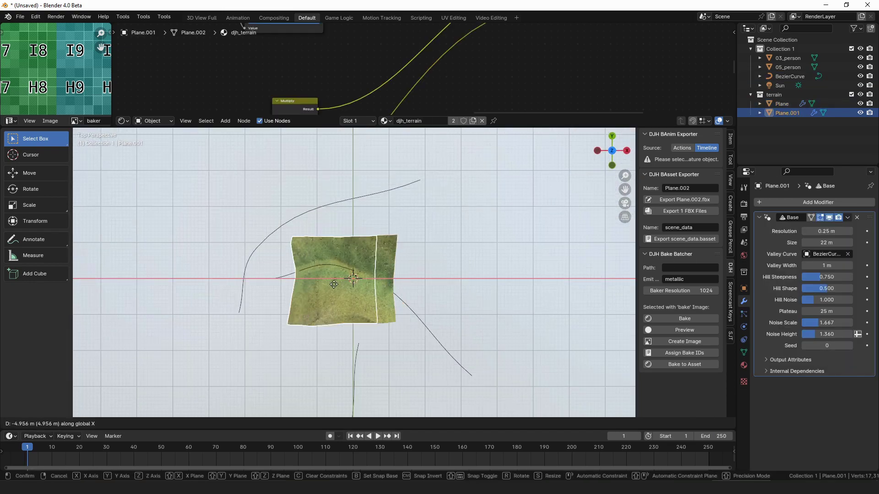
text(x20)
key(Return)
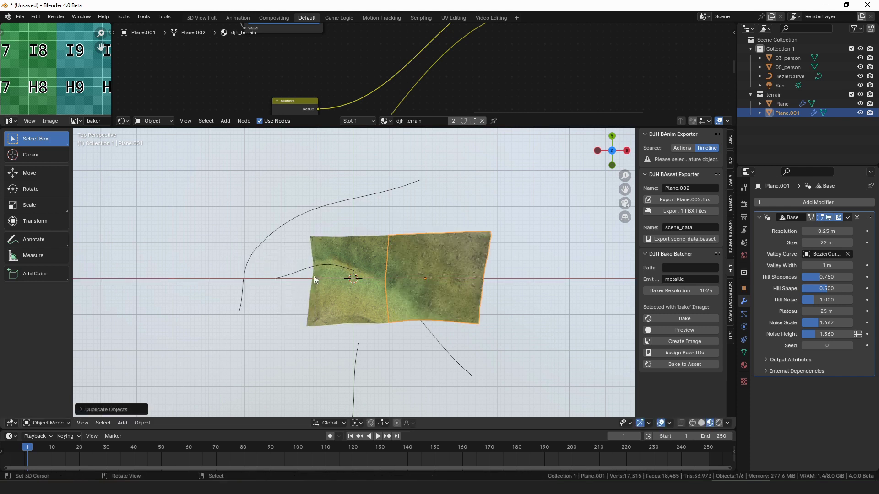
key(alt+a)
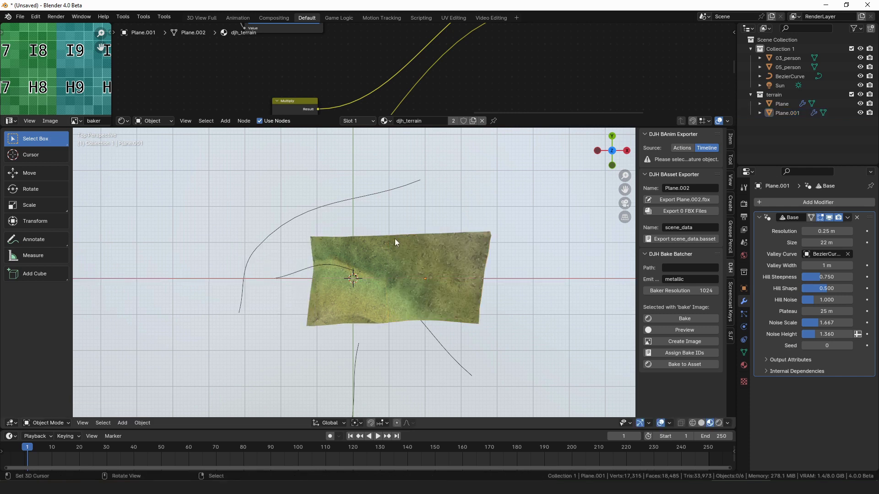
Set the original terrain tile's Valley Width to 4.25 m, Hill Steepness to about 1.487 and Hill Noise to about 1.596
middle_drag(395, 239, 452, 259)
click(372, 232)
scroll(371, 240, down, 5)
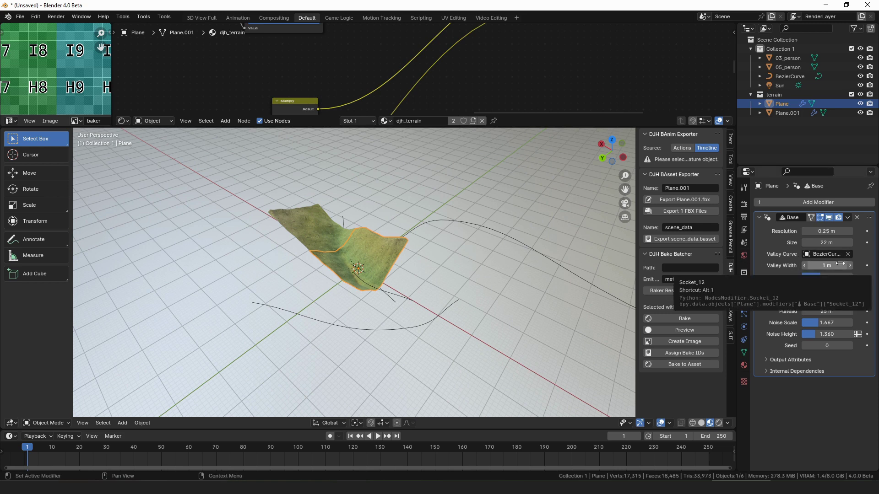
drag(834, 271, 833, 308)
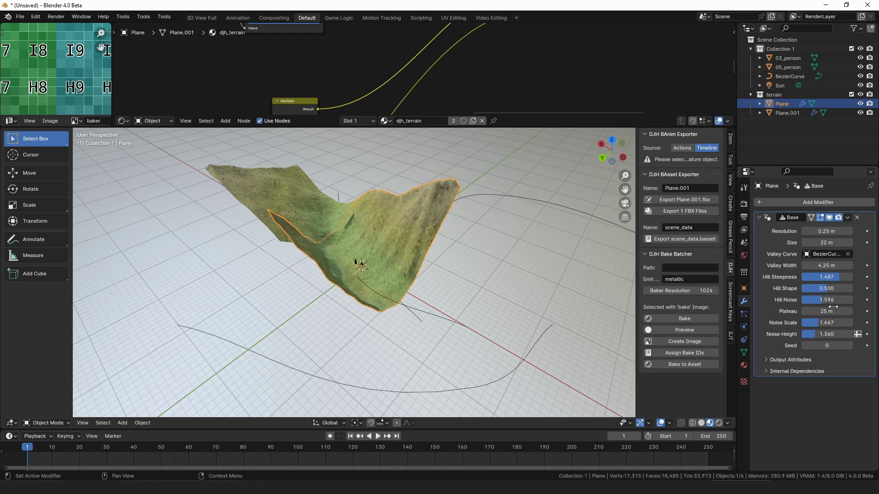
Set the original tile's Hill Shape to about 0.570, Hill Steepness to about 0.294 and Noise Height to about 0.395
drag(826, 288, 811, 276)
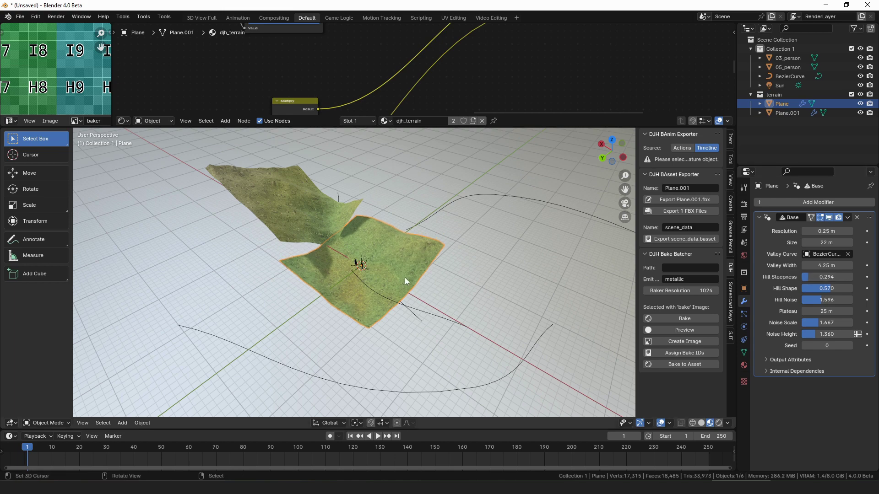
middle_drag(405, 277, 641, 277)
mouse_move(834, 334)
mouse_down()
mouse_move(806, 335)
mouse_move(822, 334)
mouse_up()
middle_drag(441, 246, 464, 283)
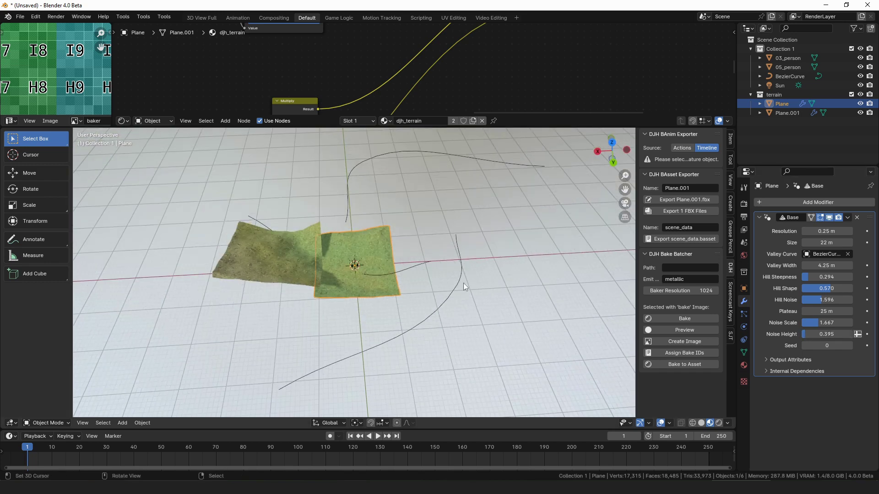
Duplicate the valley curve in place as a separate object and delete all its splines except the one crossing the terrain
click(397, 270)
key(shift+d)
key(Escape)
key(Tab)
click(429, 260)
key(ctrl+i)
key(x)
key(Tab)
Shift the duplicated curve's first endpoint and middle point in top view to give it a slightly different path
key(Tab)
click(511, 270)
right_click(436, 260)
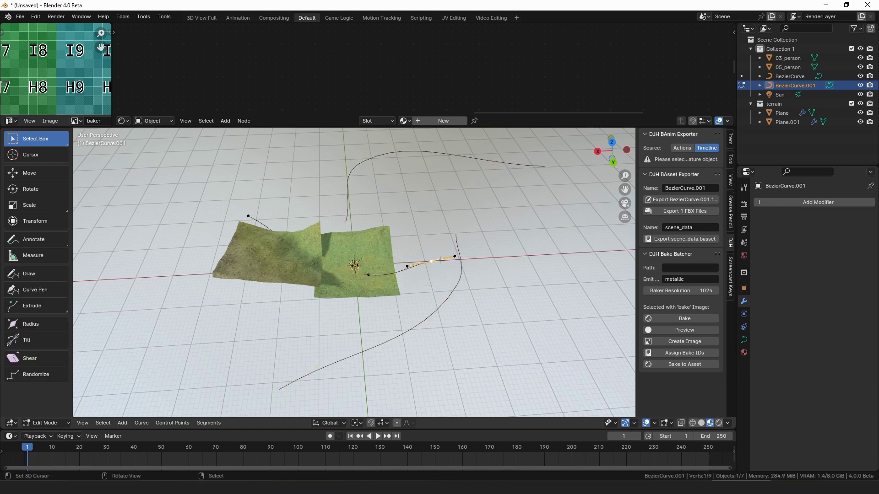
key(KP_7)
key(g)
click(363, 251)
right_click(346, 272)
key(g)
click(346, 276)
Move the duplicated curve's two endpoints slightly farther from the terrain and return to Object Mode
right_click(486, 387)
key(g)
click(500, 384)
right_click(271, 271)
key(g)
click(261, 267)
key(Tab)
Add the River node group from the asset library to the original terrain tile
middle_drag(384, 273, 411, 255)
click(411, 255)
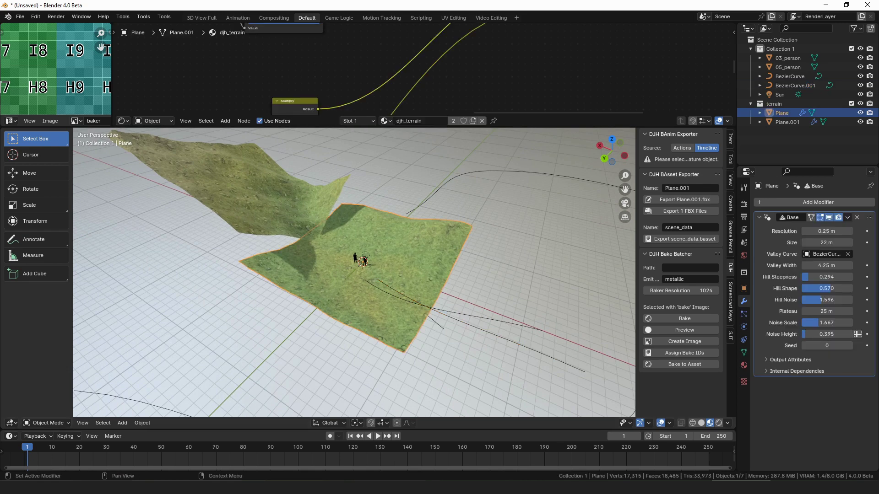
drag(878, 224, 434, 251)
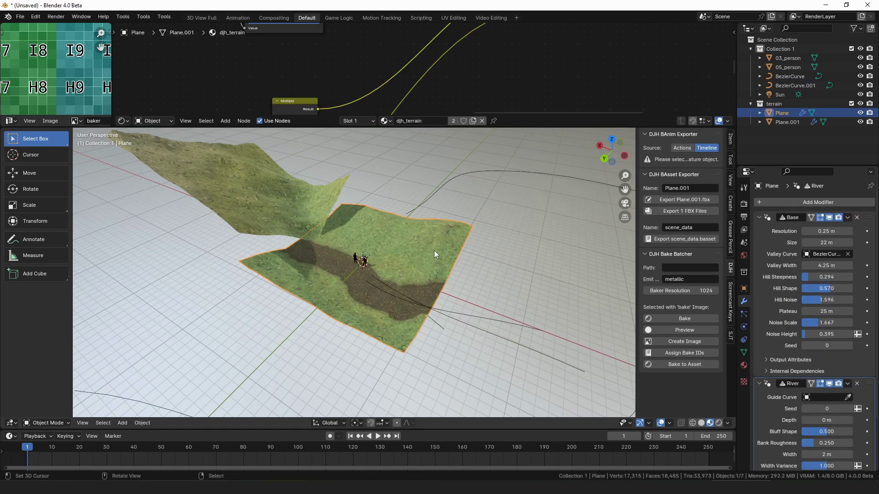
Delete the duplicate terrain tile
right_click(292, 188)
key(Delete)
Pick the Bezier curve crossing the terrain beyond its back edge as the River modifier's guide curve
right_click(398, 267)
middle_drag(397, 267, 412, 224)
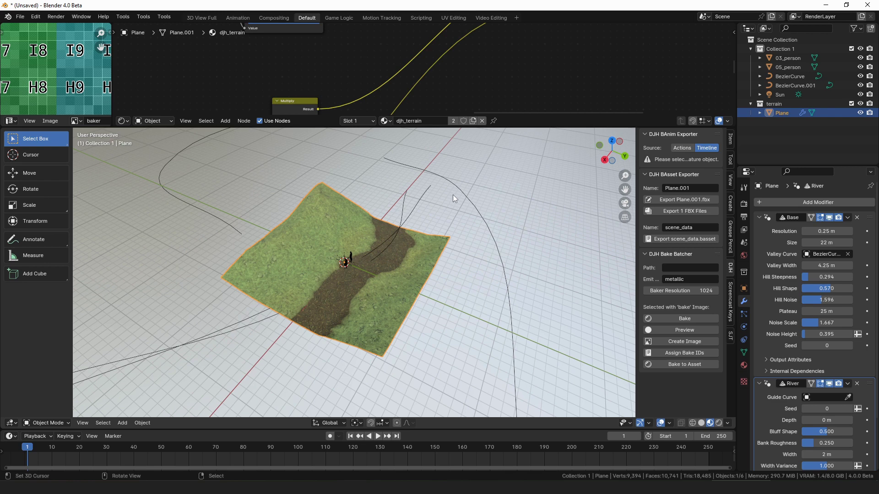
click(848, 398)
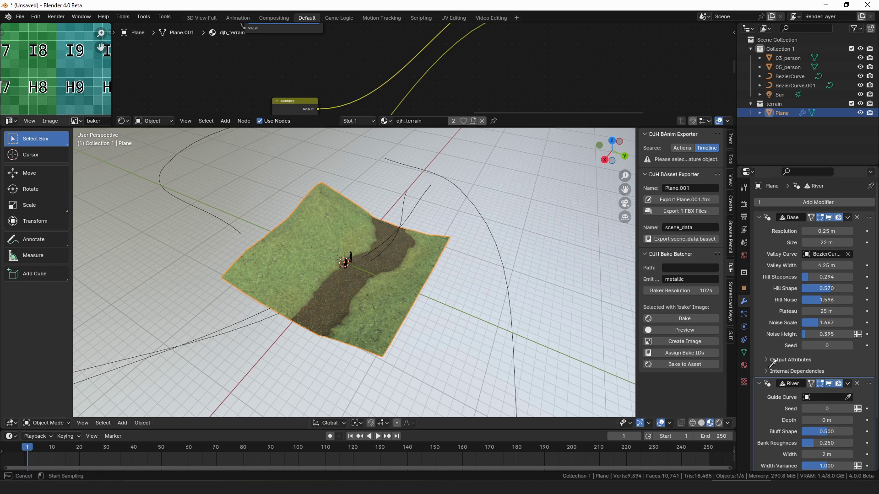
click(418, 205)
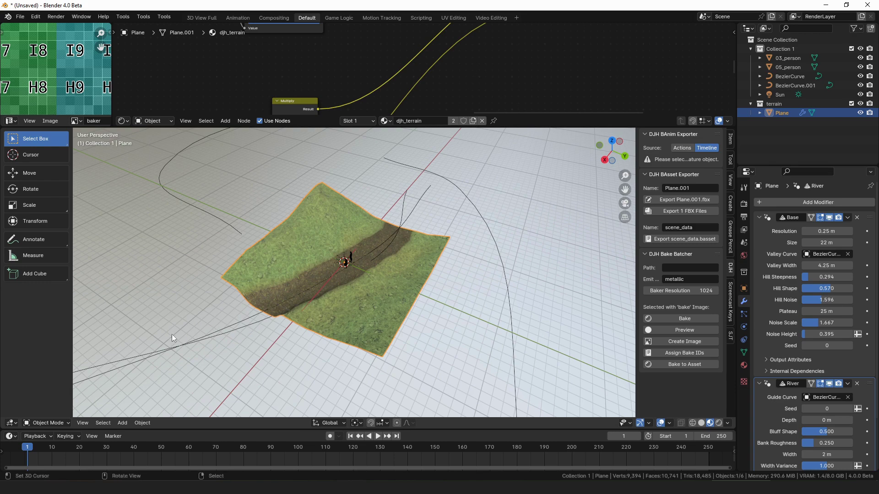
middle_drag(292, 298, 395, 276)
scroll(403, 290, up, 4)
scroll(834, 384, down, 3)
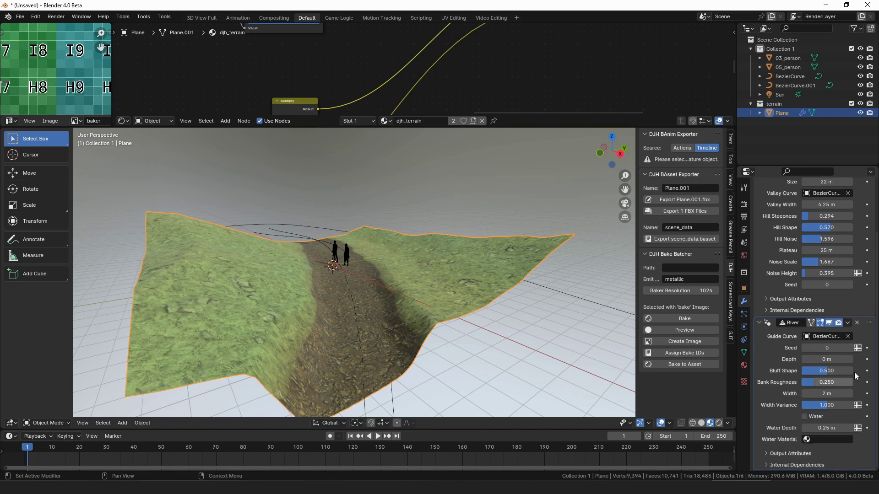
drag(387, 298, 410, 287)
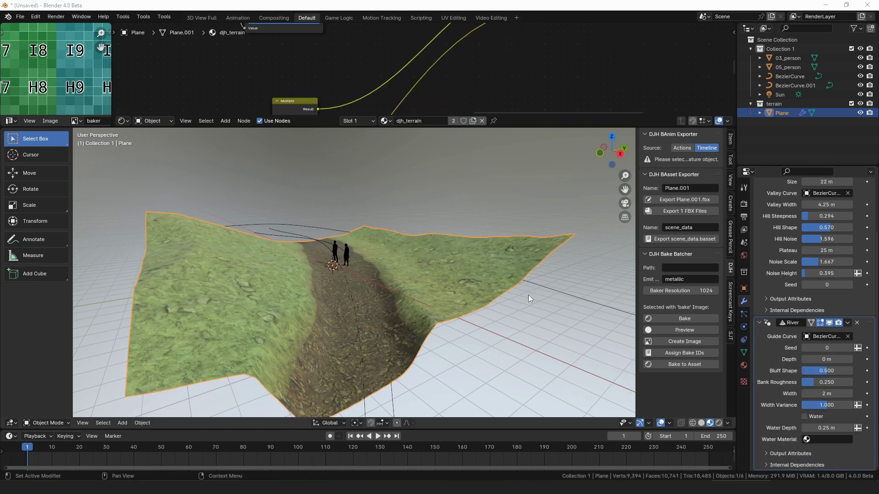
Assign the djh_water material to the River modifier and enable its Water option
click(820, 439)
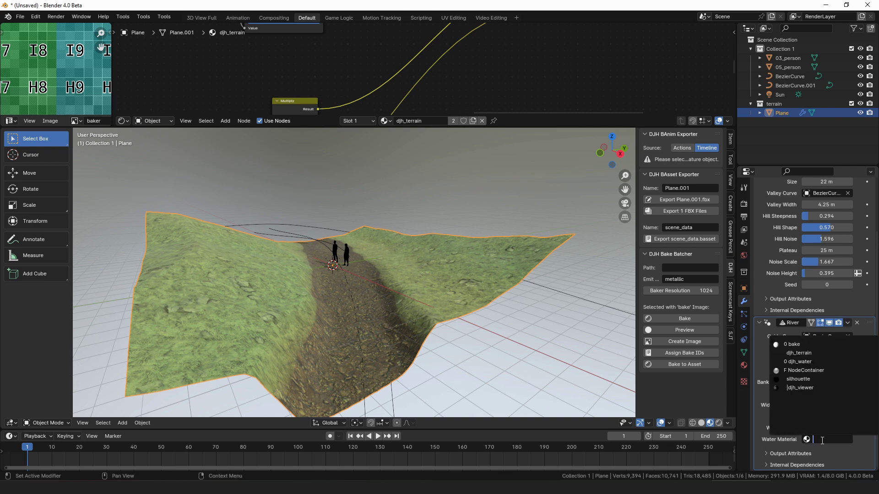
click(820, 361)
middle_drag(552, 281, 527, 283)
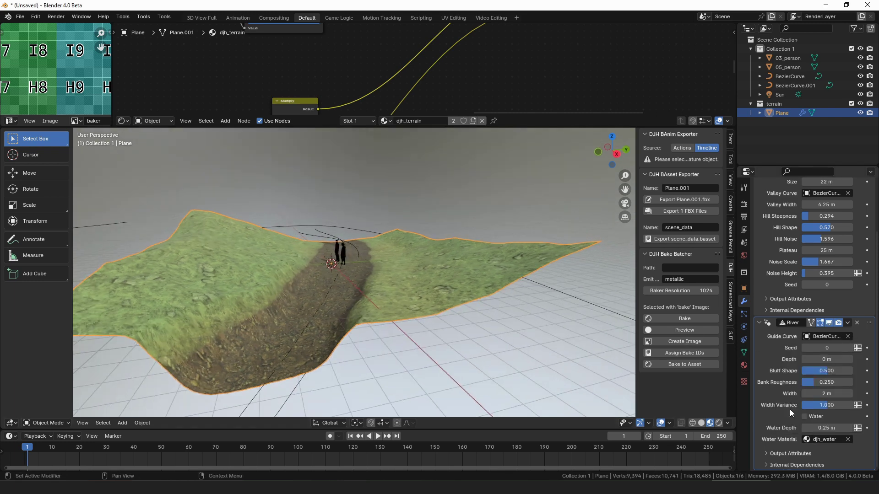
click(804, 416)
middle_drag(570, 301, 431, 256)
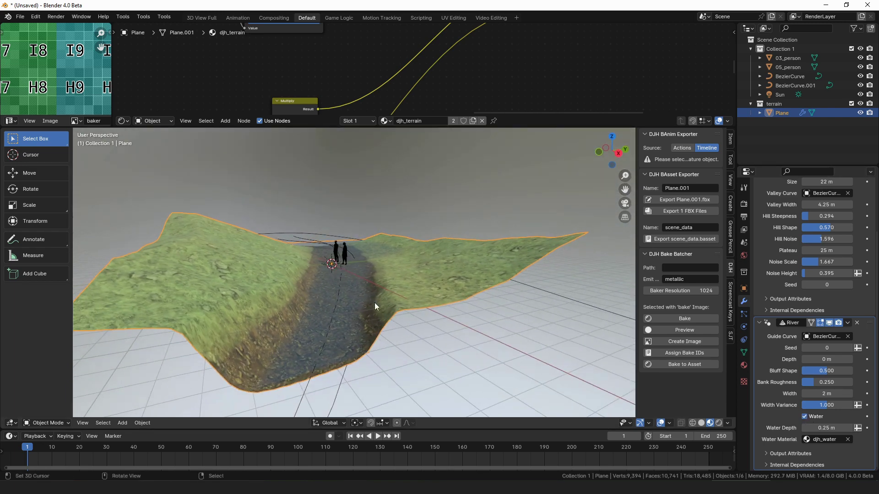
middle_drag(462, 268, 462, 276)
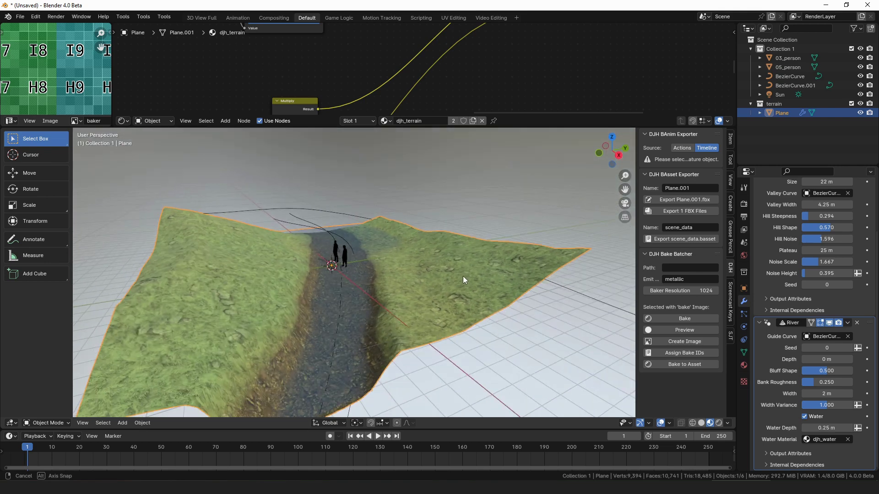
Set the River depth to 0.47 m, Bank Roughness to 0.268, Width to 2.37 m and Width Variance to 2.000
mouse_move(827, 360)
mouse_down()
mouse_move(838, 359)
mouse_move(812, 360)
mouse_move(827, 360)
mouse_up()
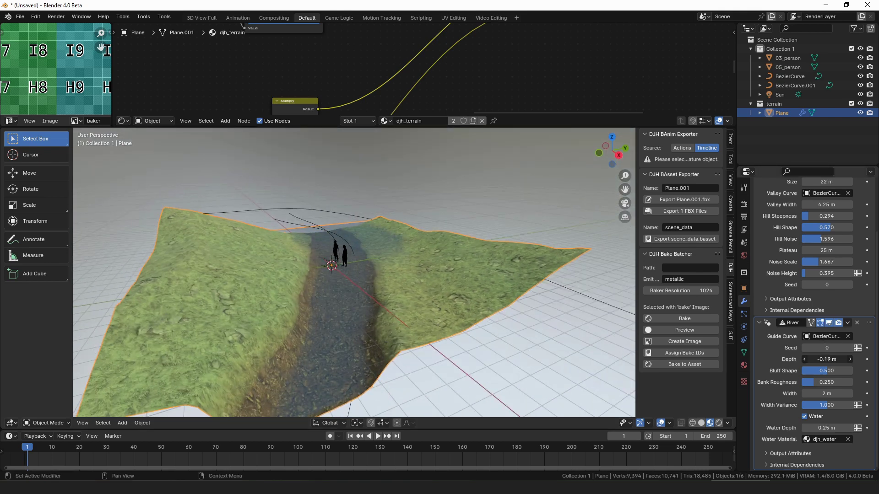
drag(827, 360, 863, 359)
middle_drag(496, 294, 501, 291)
drag(832, 404, 831, 383)
middle_drag(403, 302, 360, 277)
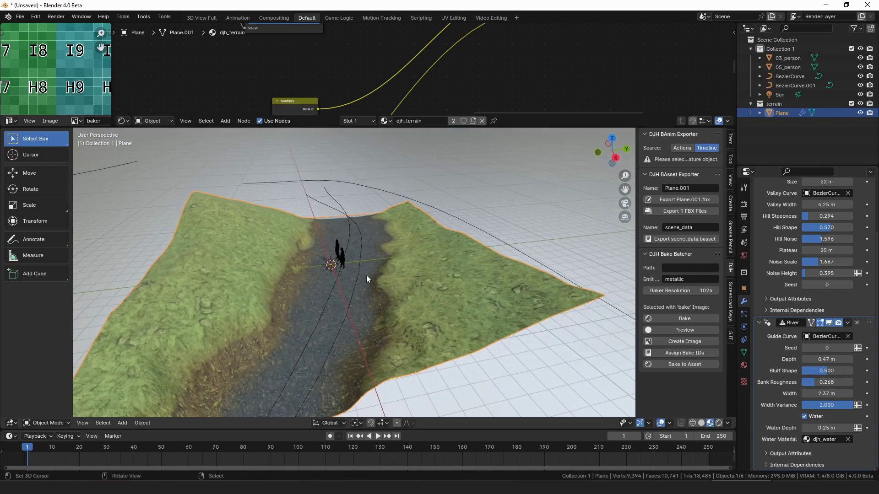
Duplicate the river's guide curve in top view, then rotate and move the copy to cross the river over the terrain tile
scroll(375, 270, down, 6)
middle_drag(402, 238, 366, 270)
scroll(417, 226, up, 4)
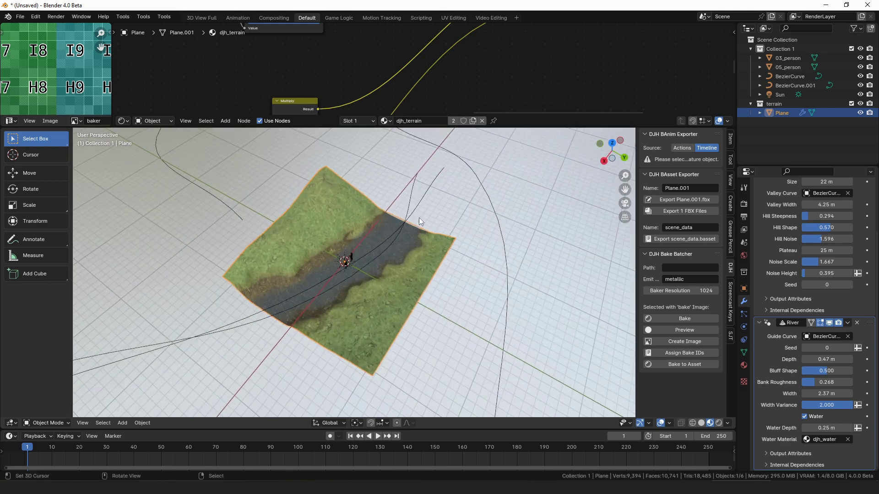
click(408, 210)
scroll(384, 233, down, 3)
key(Tab)
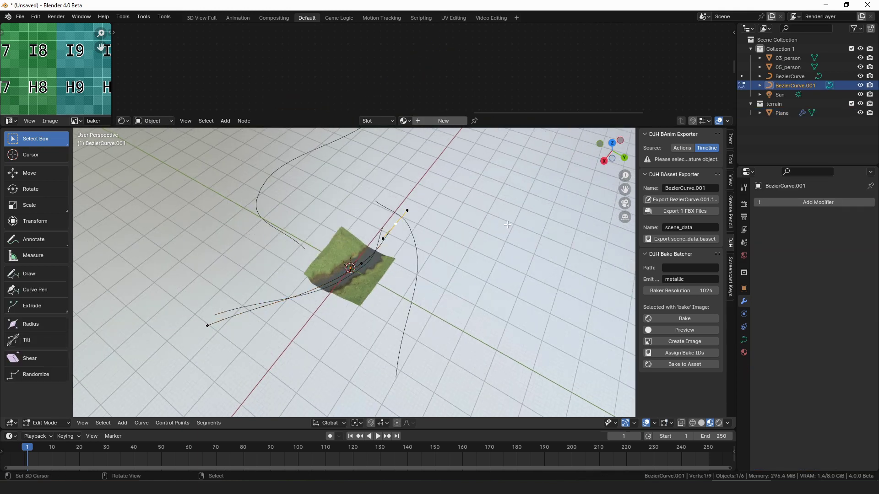
key(KP_7)
key(a)
key(Tab)
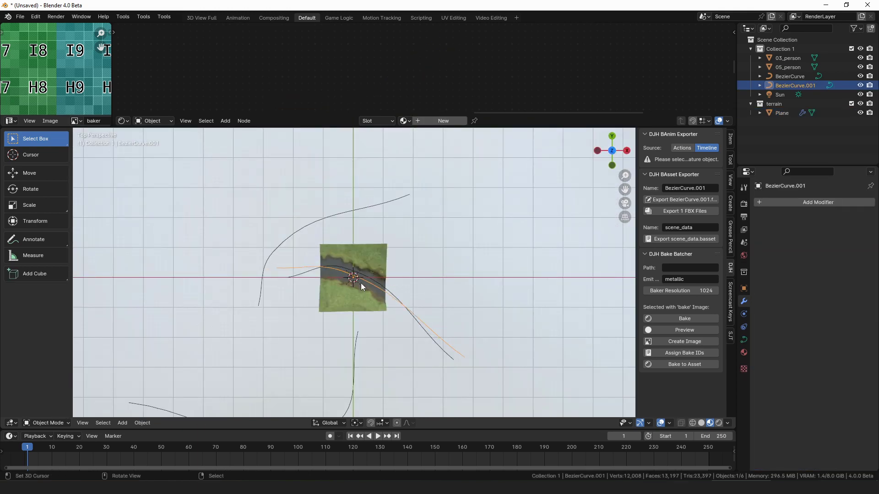
key(shift+d)
click(400, 263)
key(r)
click(320, 371)
key(g)
click(364, 345)
middle_drag(419, 344, 415, 281)
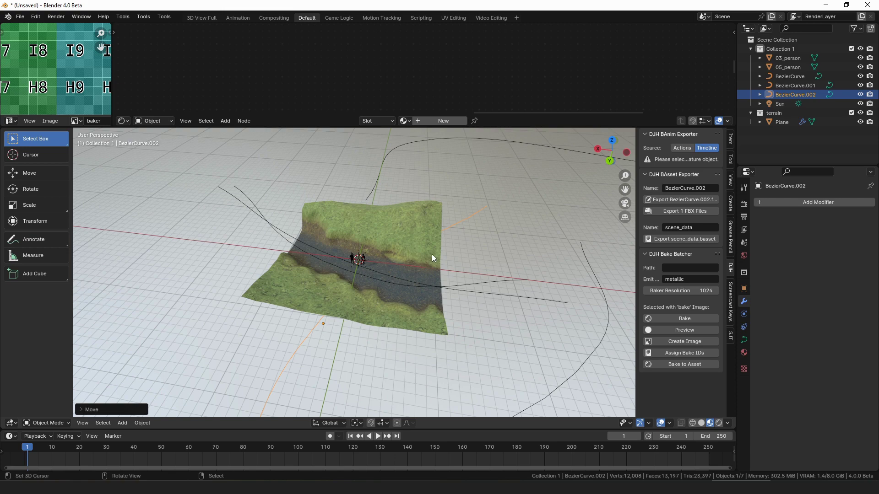
Fine-tune the duplicated curve's rotation in top view so it runs across the terrain tile
key(KP_7)
key(r)
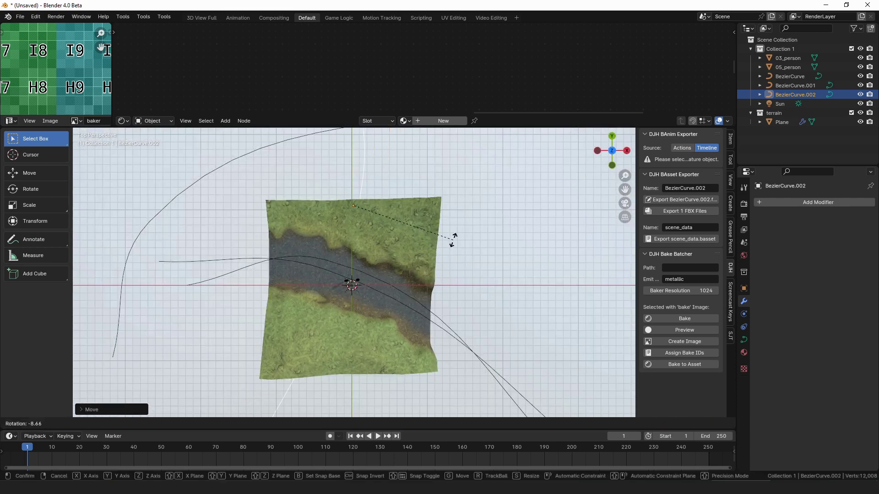
click(454, 240)
click(435, 231)
middle_drag(439, 230, 341, 201)
Add the Road node group from the asset library to the terrain and pick the duplicated curve as its guide curve
drag(878, 206, 393, 291)
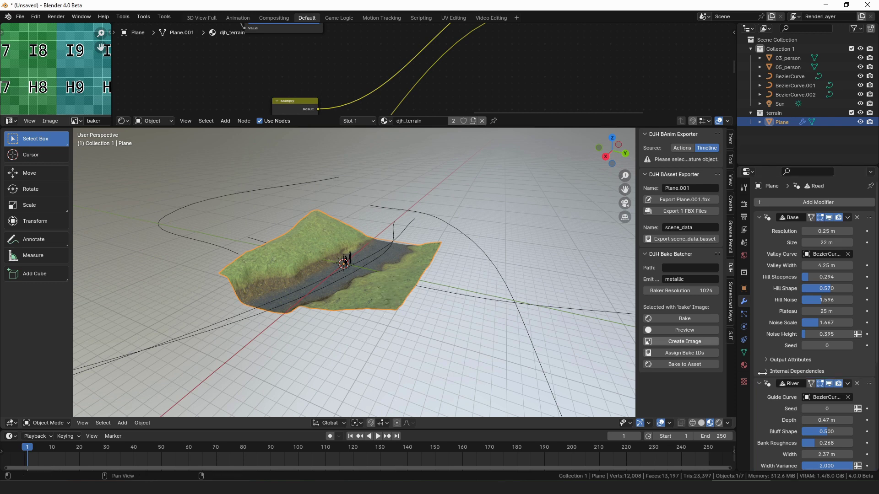
scroll(822, 387, down, 5)
click(759, 255)
click(848, 382)
click(584, 312)
Lower the Road modifier's Erode to 0.237 and move the modifier above River in the stack
middle_drag(493, 253, 425, 260)
scroll(534, 286, up, 3)
drag(844, 394, 808, 393)
drag(868, 369, 867, 357)
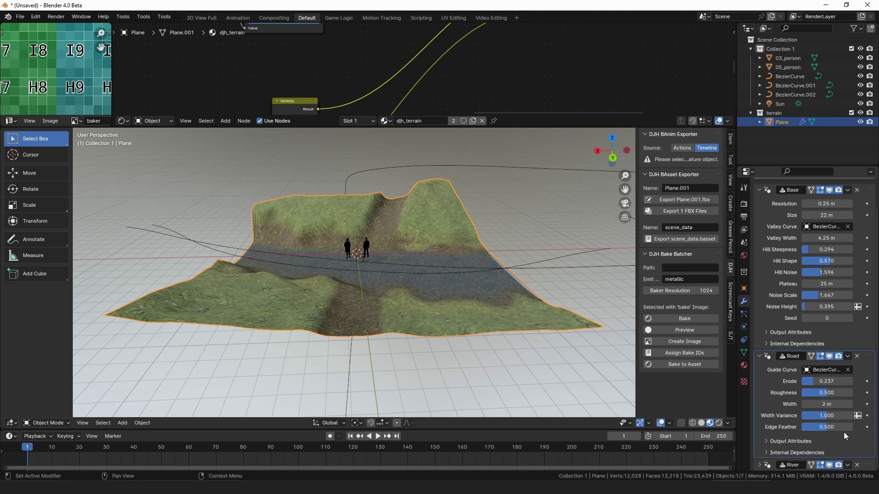
Set the Road's Erode to 0.123, Width to 2.63 m, Width Variance to 2.000 and Edge Feather to 0.675, then collapse its settings
drag(831, 382, 834, 416)
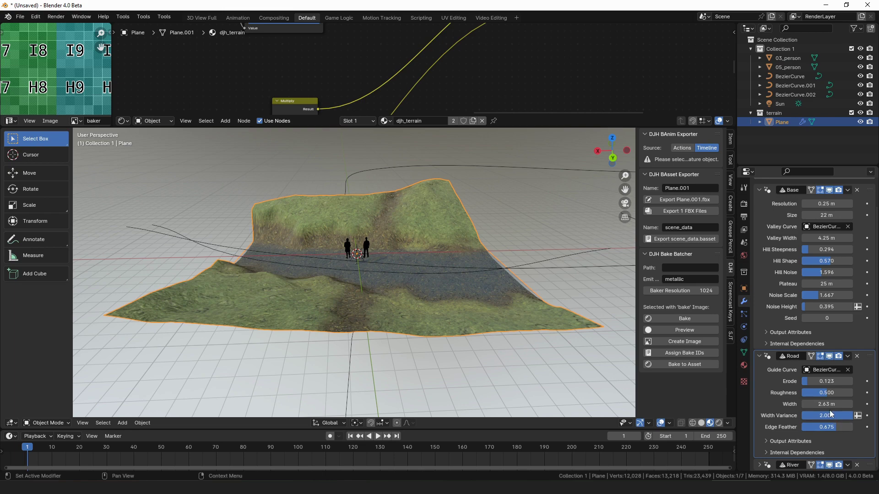
click(760, 358)
middle_drag(412, 234, 465, 281)
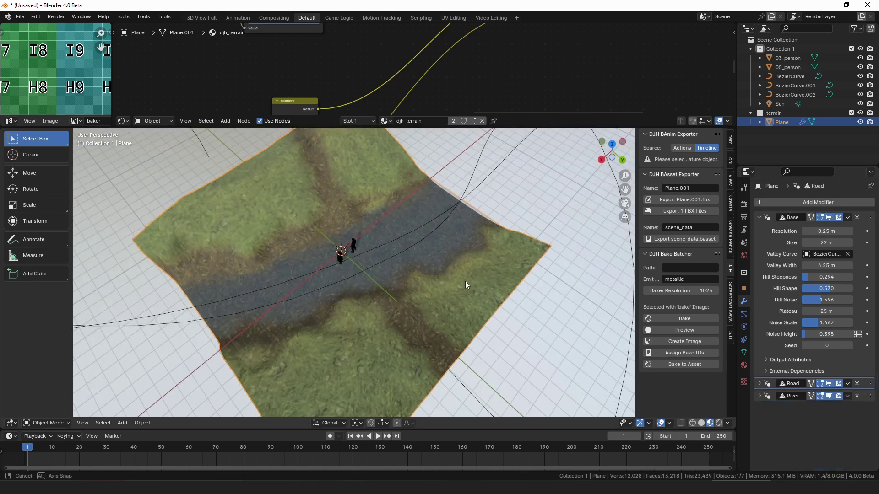
scroll(464, 281, down, 4)
scroll(385, 287, up, 4)
middle_drag(381, 288, 408, 246)
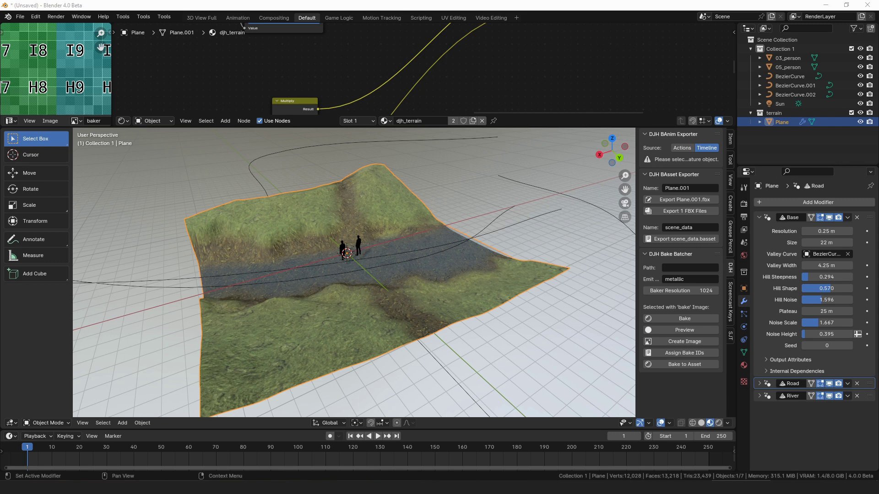
Add the Erode_03 node group from the asset library to the terrain tile
drag(479, 211, 363, 194)
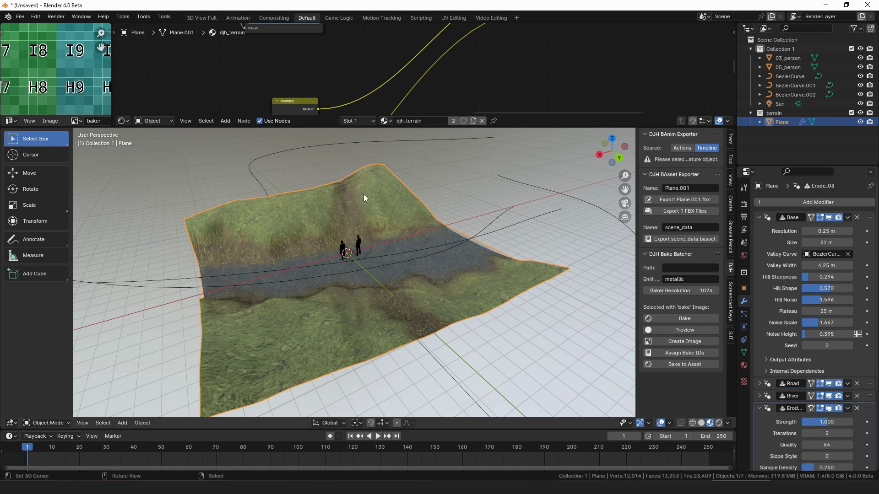
middle_drag(471, 236, 317, 227)
scroll(820, 372, down, 5)
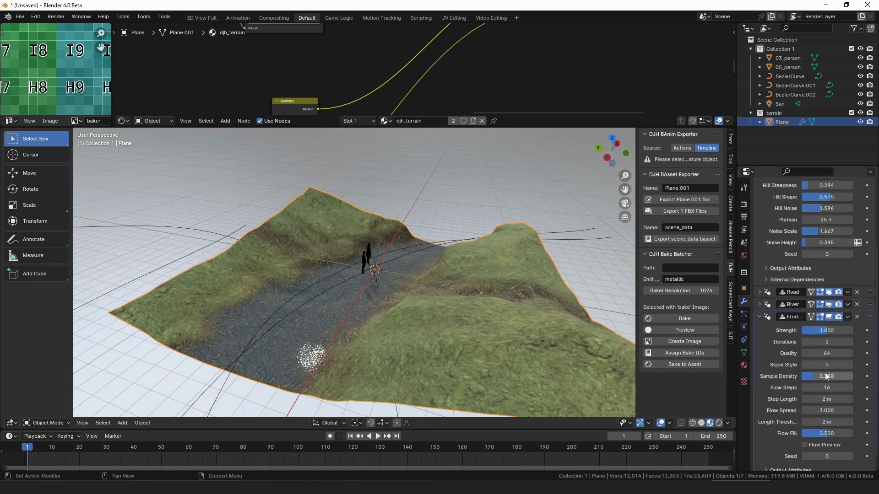
Temporarily enable the erosion modifier's Flow Preview to examine the flow lines over the terrain, then disable it
click(824, 428)
middle_drag(464, 301, 268, 327)
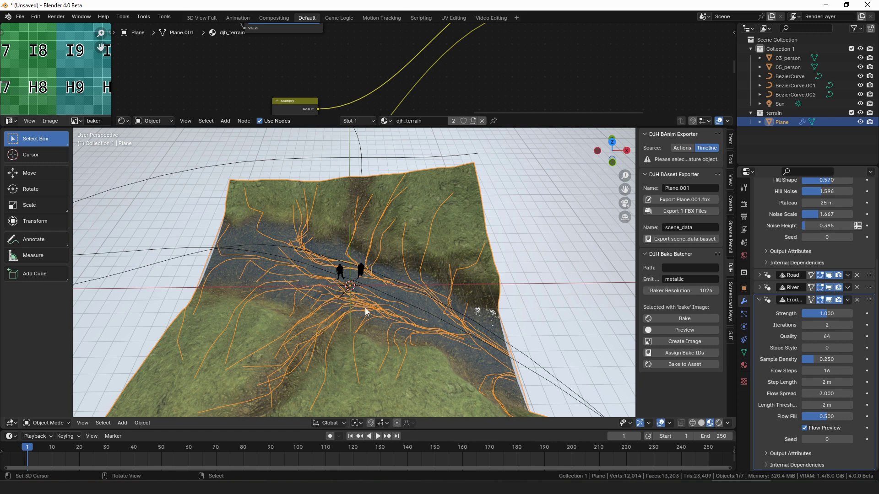
click(804, 429)
Try an erosion Strength of 2.000 on the terrain and collapse the modifier's settings
middle_drag(485, 328, 595, 345)
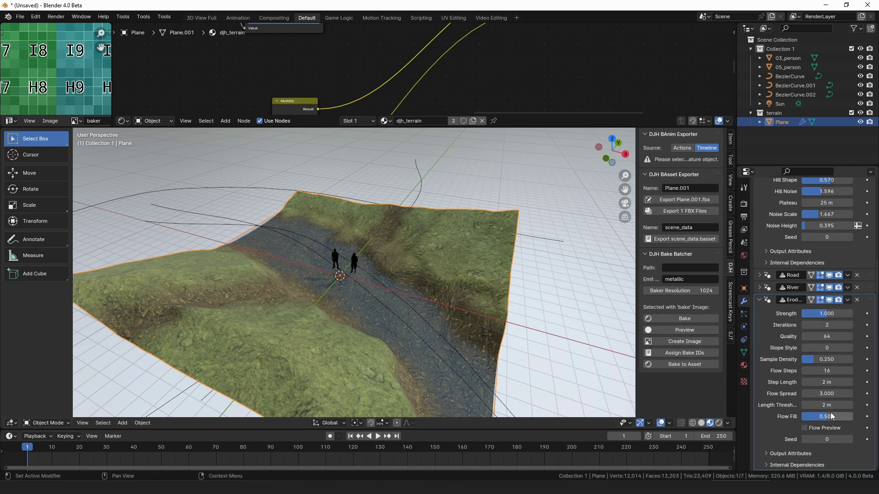
drag(827, 312, 851, 312)
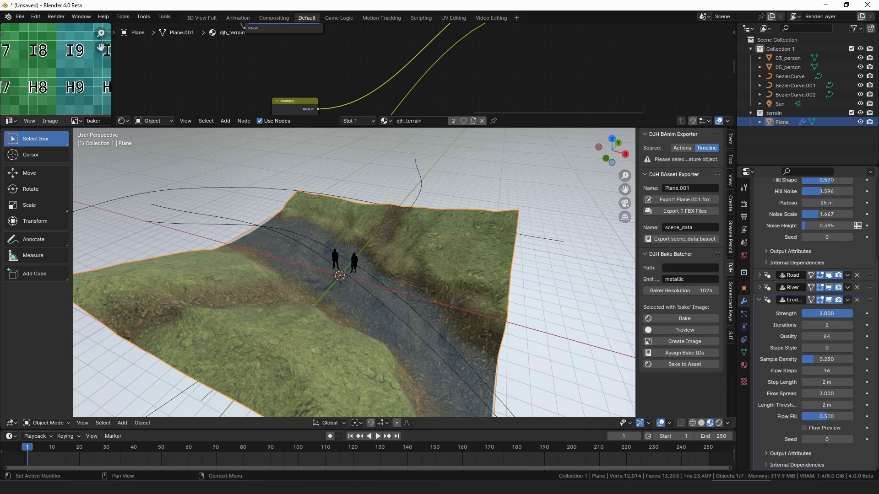
click(759, 300)
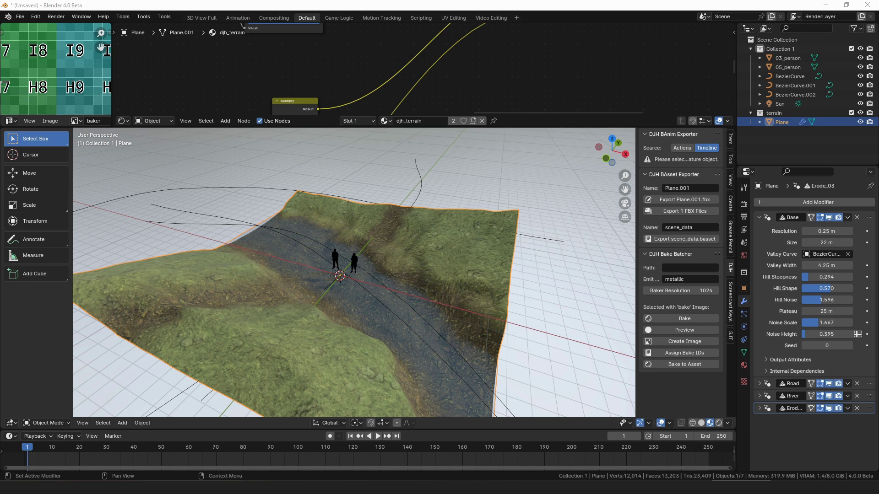
Add the attribute node group from the asset library to the terrain tile, after the erosion modifier
drag(878, 248, 442, 250)
drag(441, 250, 446, 251)
middle_drag(446, 251, 154, 336)
Set the erosion modifier's Sample Density to 0.5 and check the eroded terrain from another angle
drag(869, 420, 868, 401)
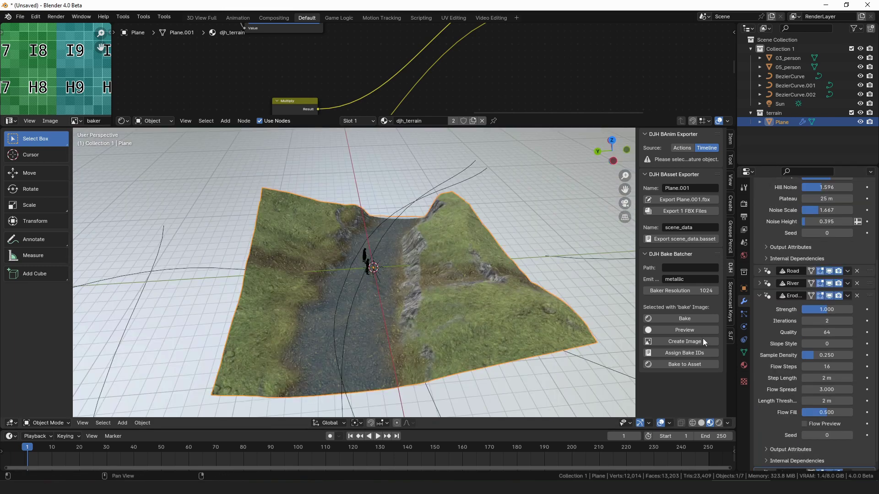
click(827, 355)
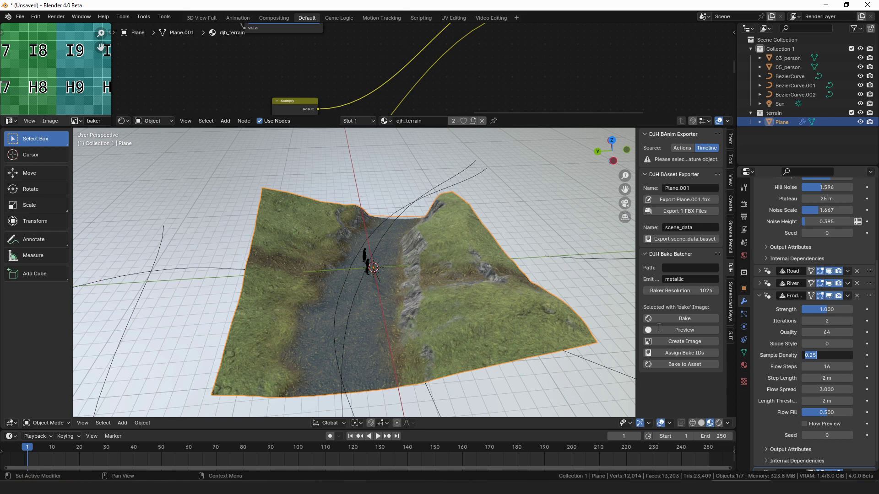
key(Escape)
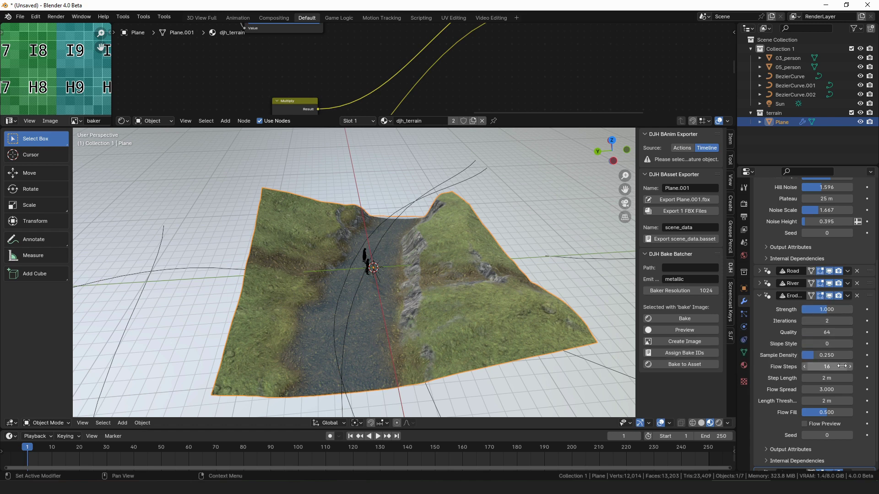
click(818, 358)
text(.5)
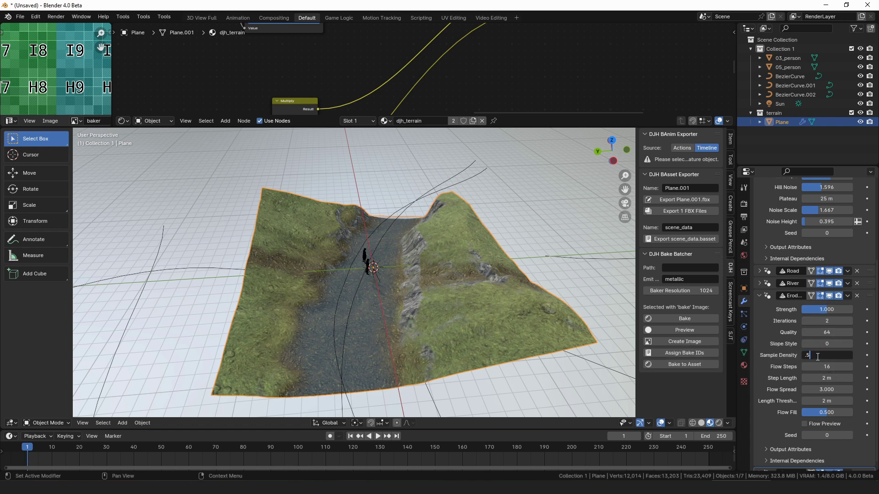
key(Return)
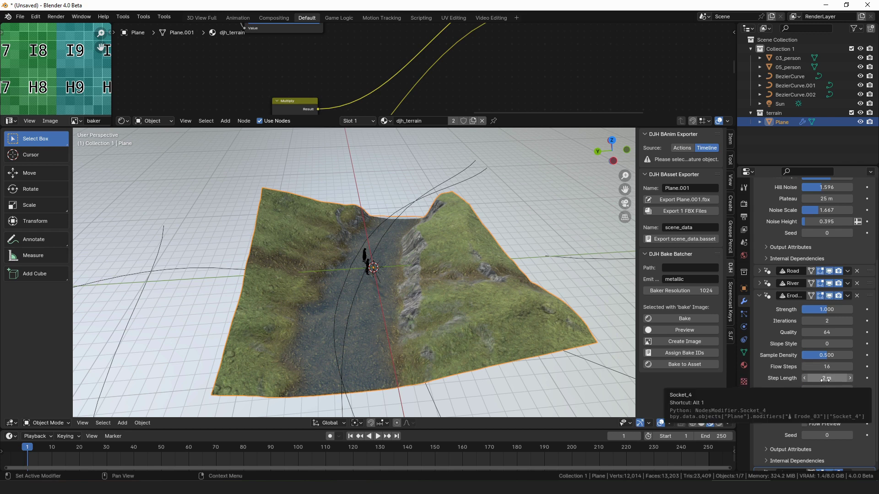
scroll(824, 376, down, 1)
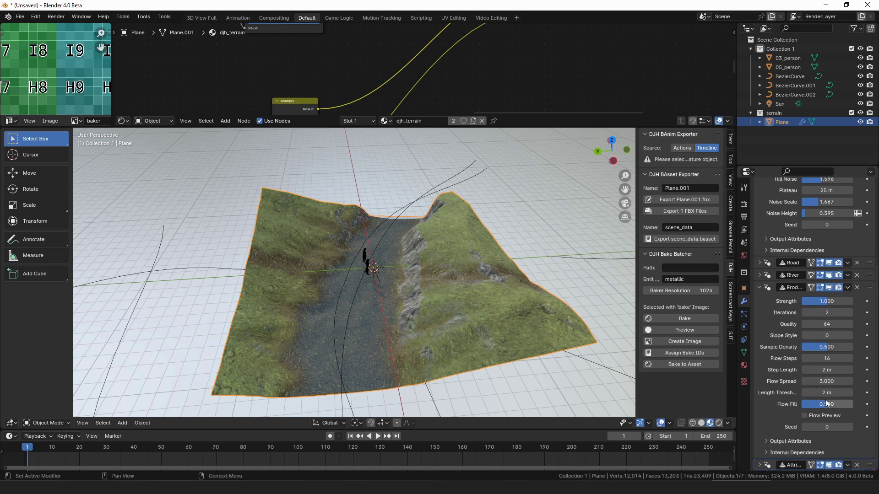
click(870, 295)
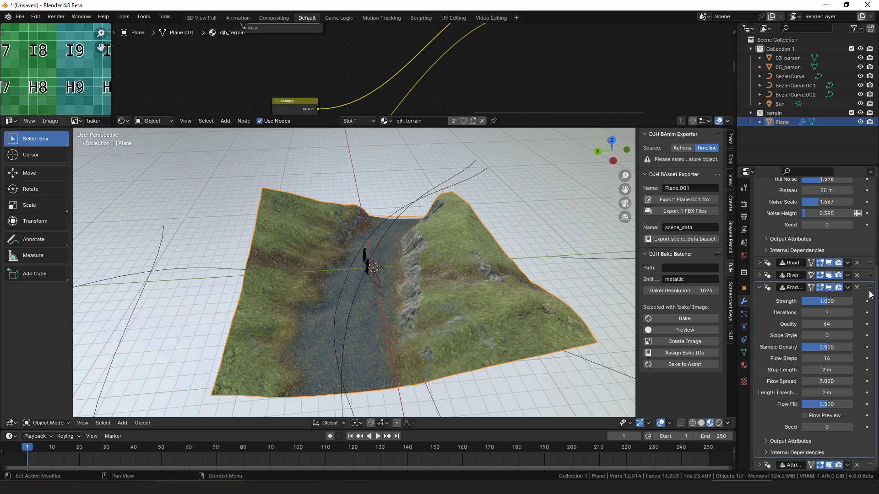
middle_drag(436, 261, 424, 285)
scroll(424, 284, up, 2)
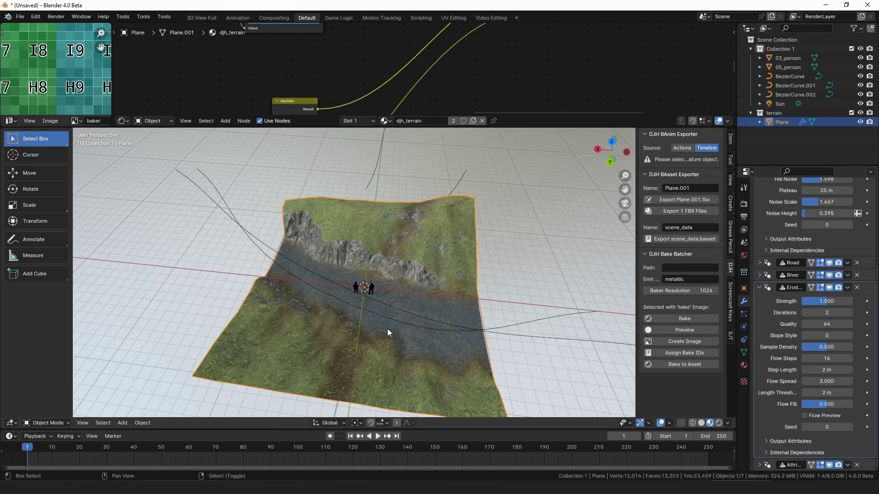
Duplicate the terrain tile, offset the copy 20 m along the Y axis, and clear the selection
middle_drag(408, 273, 420, 289)
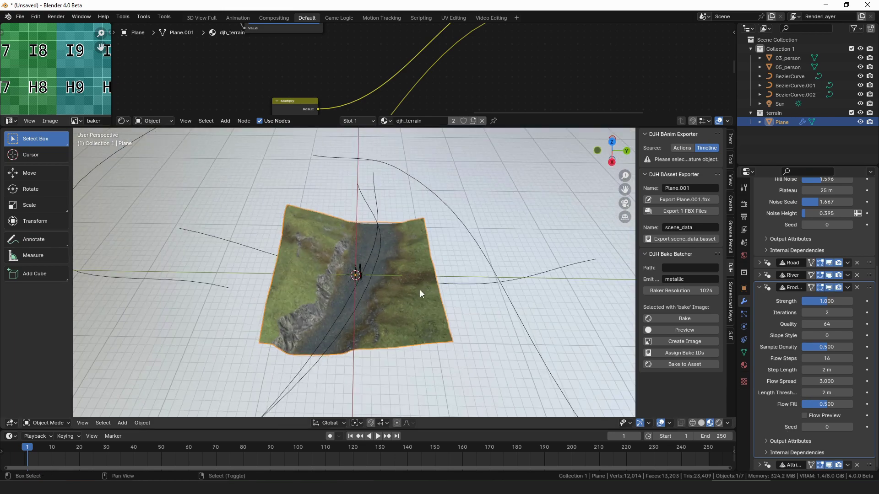
key(shift+d)
text(y20)
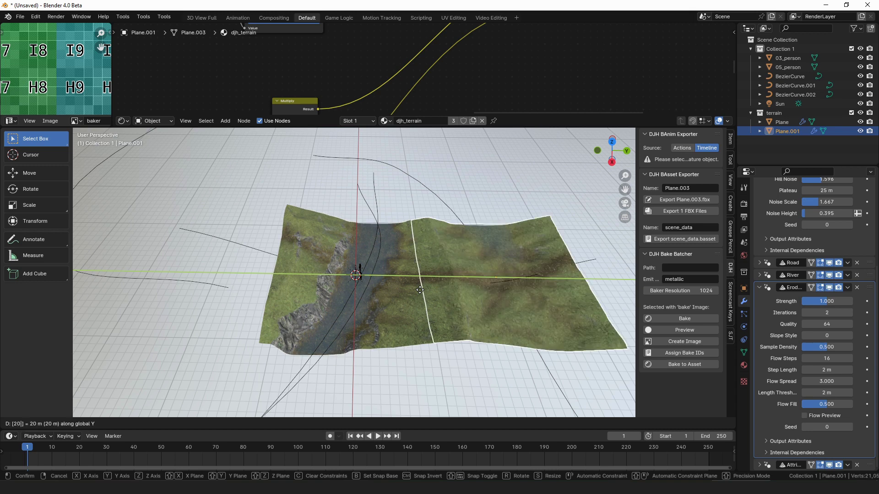
key(Return)
right_click(339, 306)
middle_drag(435, 289, 334, 313)
key(alt+a)
Examine the relief and the shared seam of the two adjacent terrain tiles from several angles
scroll(337, 278, up, 2)
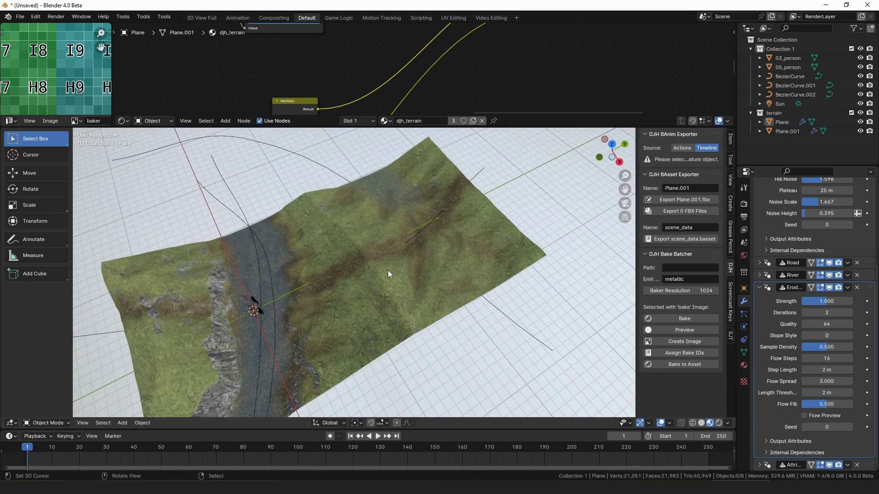
scroll(333, 300, up, 3)
middle_drag(369, 280, 393, 269)
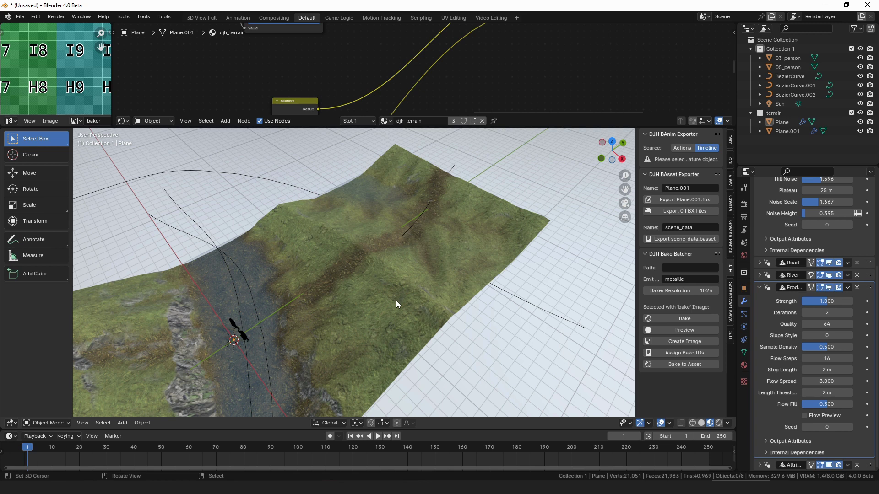
scroll(381, 250, down, 2)
middle_drag(399, 239, 334, 317)
scroll(334, 317, up, 3)
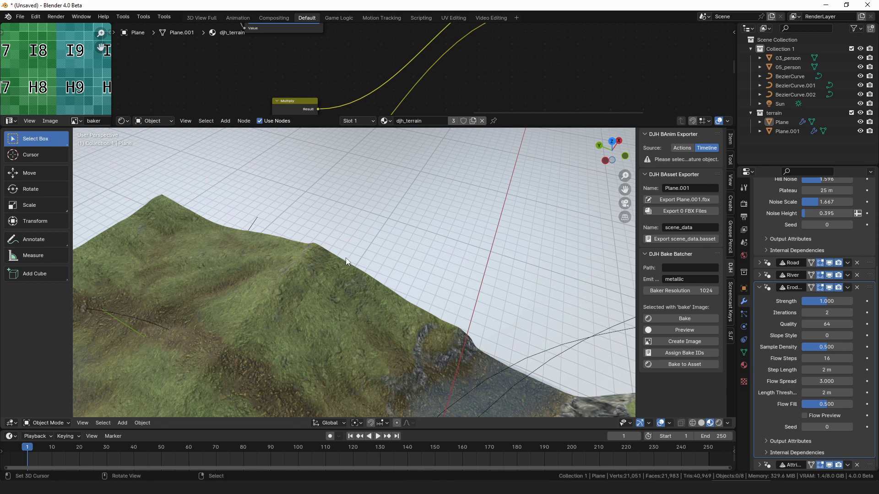
scroll(356, 259, down, 4)
Add a plane and place it above the terrain near the shared edge of the two tiles
middle_drag(356, 260, 298, 272)
key(shift+a)
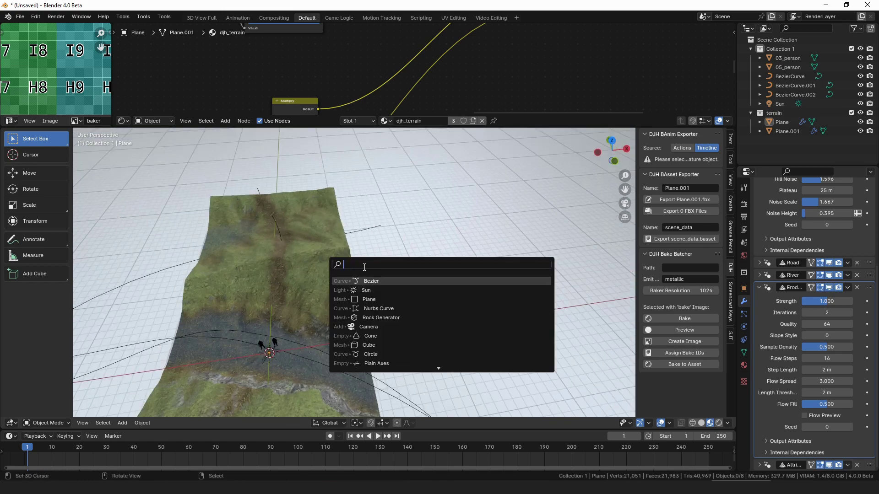
click(364, 299)
middle_drag(364, 300, 312, 285)
key(g)
click(412, 229)
middle_drag(439, 232, 423, 266)
Add the Set Height node group from the asset library to the duplicated terrain tile and place it directly after the Base modifier
right_click(337, 283)
middle_drag(336, 283, 488, 269)
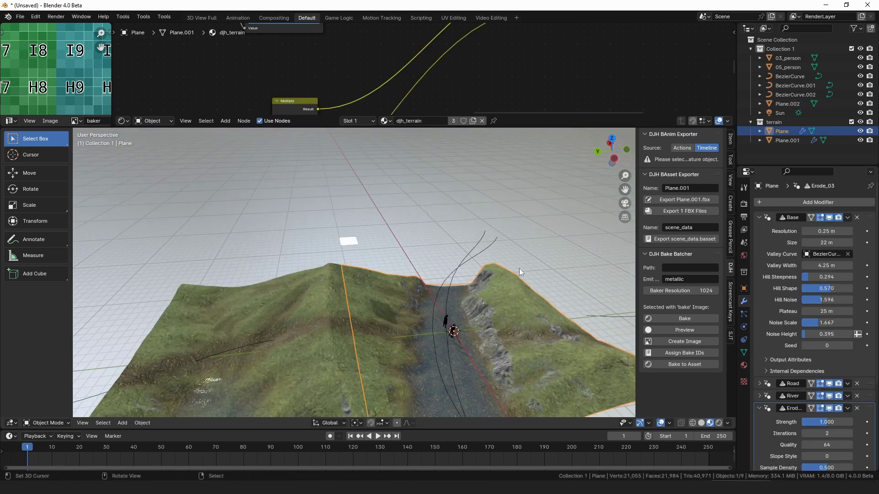
click(339, 301)
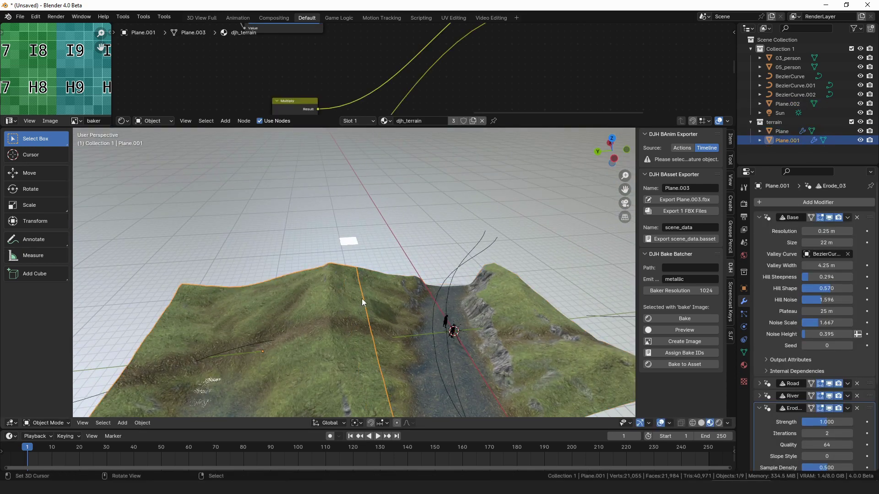
drag(878, 283, 303, 293)
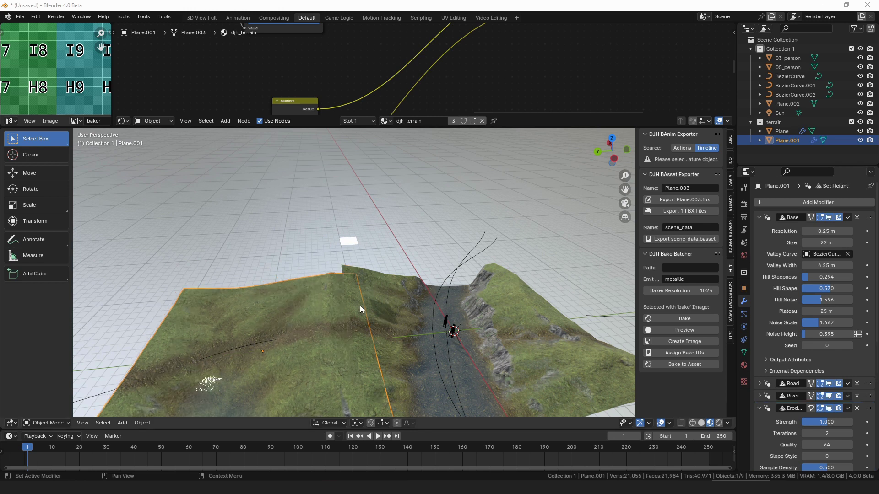
scroll(845, 331, down, 8)
drag(865, 401, 831, 200)
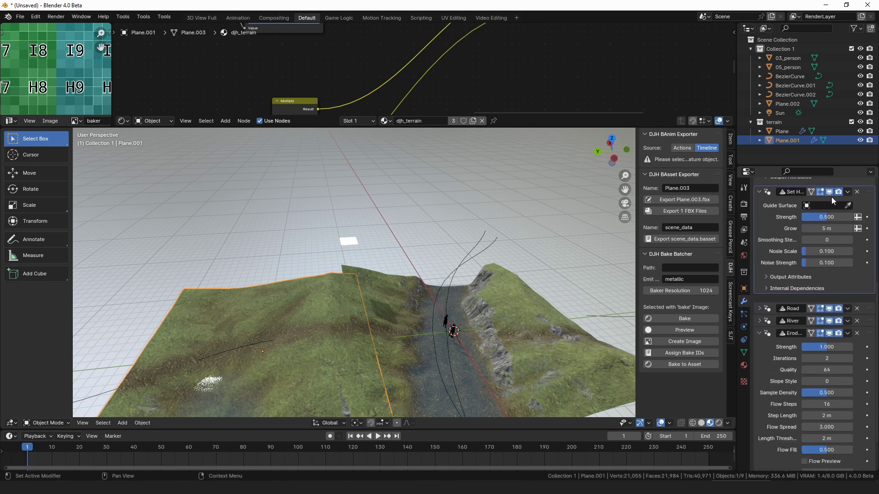
Pick the white plane Plane.002 as the Set Height modifier's Guide Surface and try a Strength of 1.000
scroll(847, 300, up, 8)
middle_drag(376, 296, 389, 296)
click(848, 379)
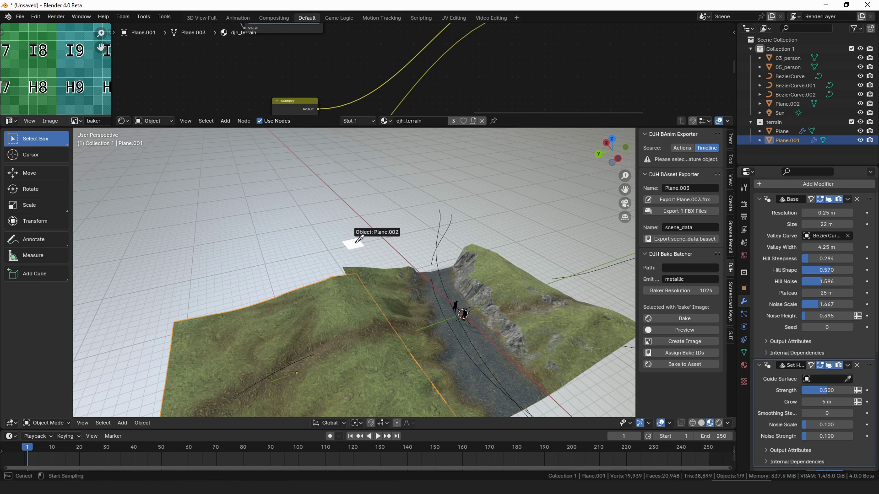
click(355, 243)
middle_drag(363, 256, 355, 309)
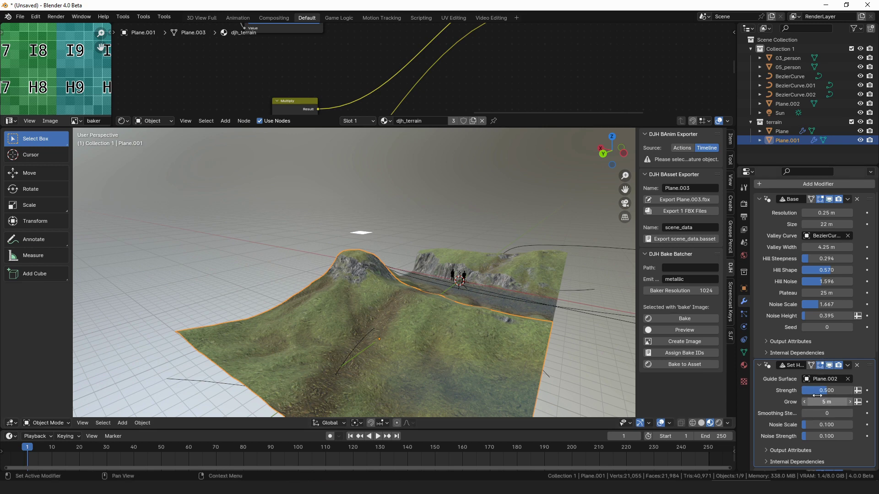
drag(826, 390, 856, 393)
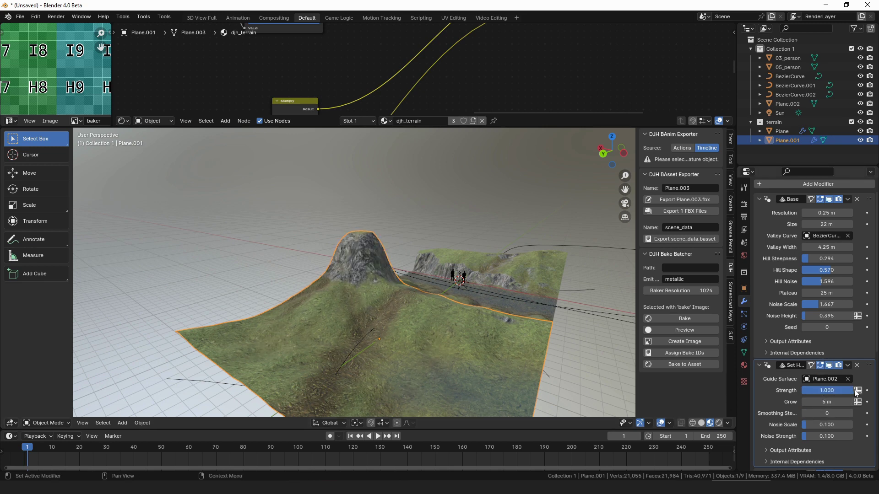
middle_drag(344, 225, 361, 269)
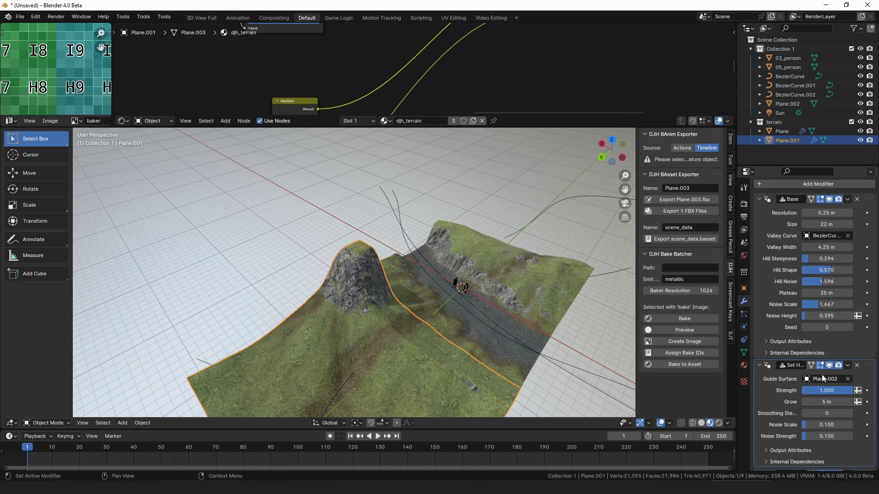
Set the Set Height modifier's Strength to 0.5 and its Grow distance to 6.4 m
click(834, 388)
text(0.5)
key(Return)
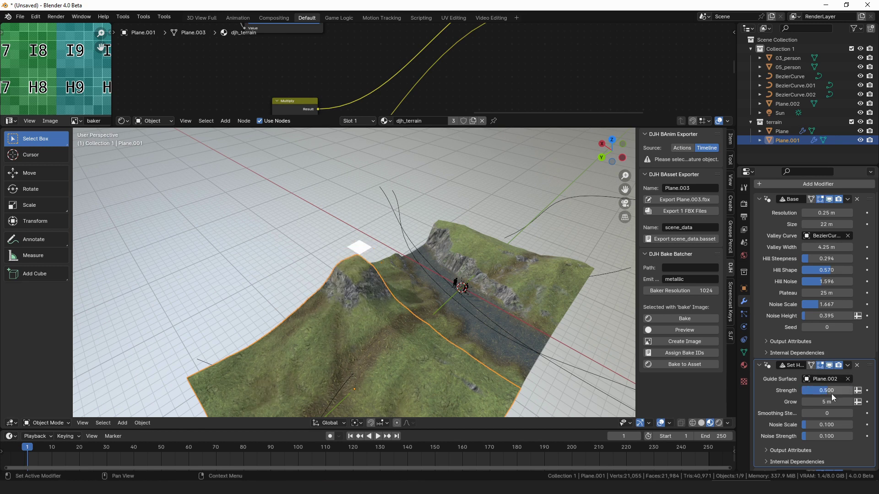
middle_drag(610, 355, 545, 335)
drag(837, 402, 861, 402)
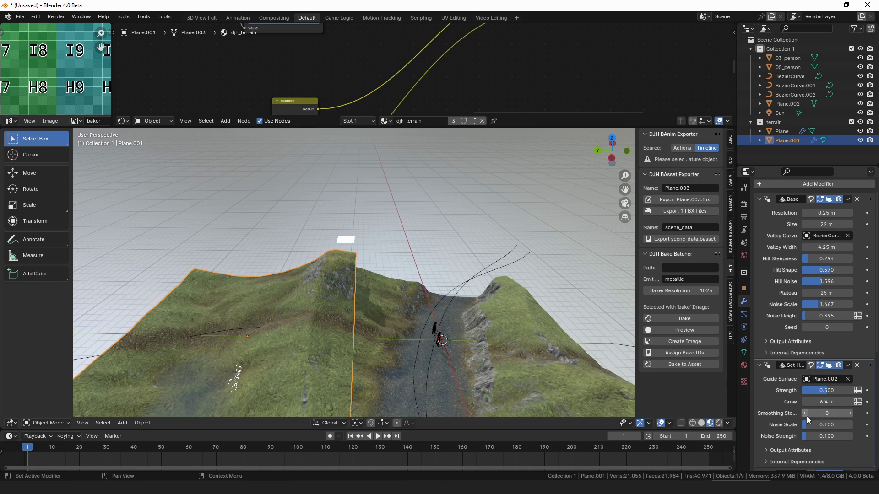
Scale the guide plane's mesh up about 4 times in Edit Mode and lower it to hilltop height
click(346, 240)
key(ctrl+Tab)
click(341, 192)
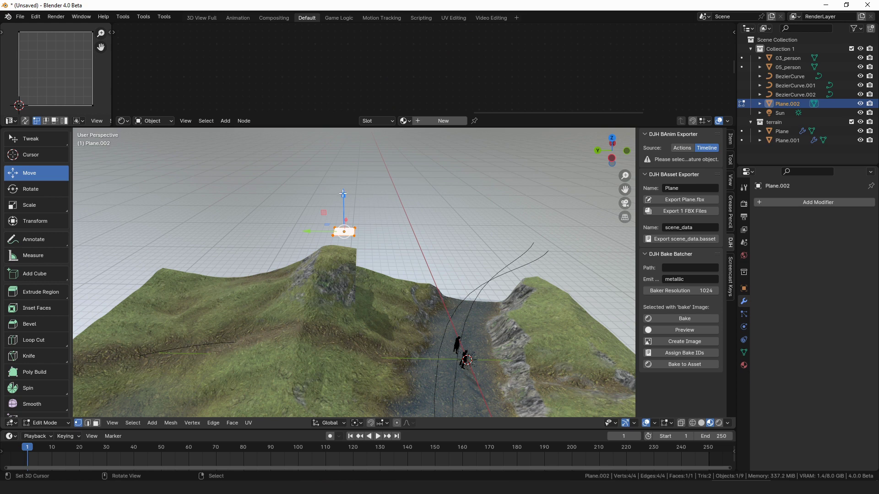
key(s)
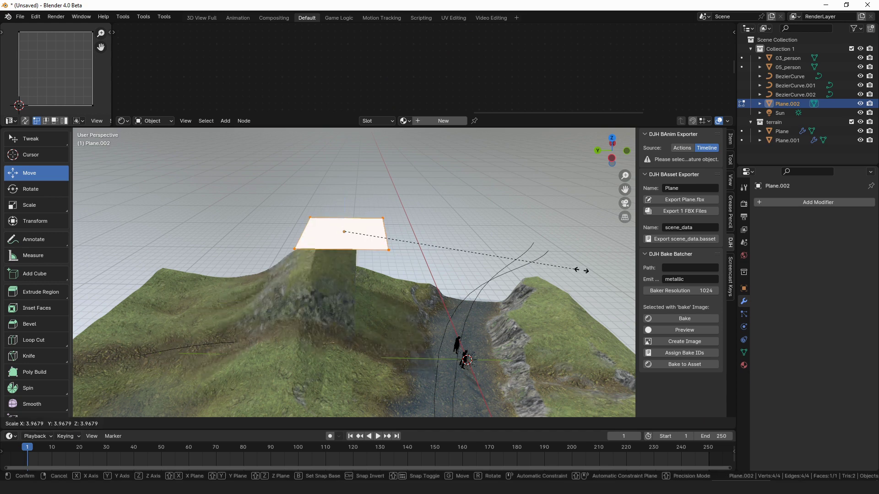
click(582, 270)
middle_drag(385, 212, 398, 195)
drag(348, 185, 355, 252)
drag(332, 289, 328, 312)
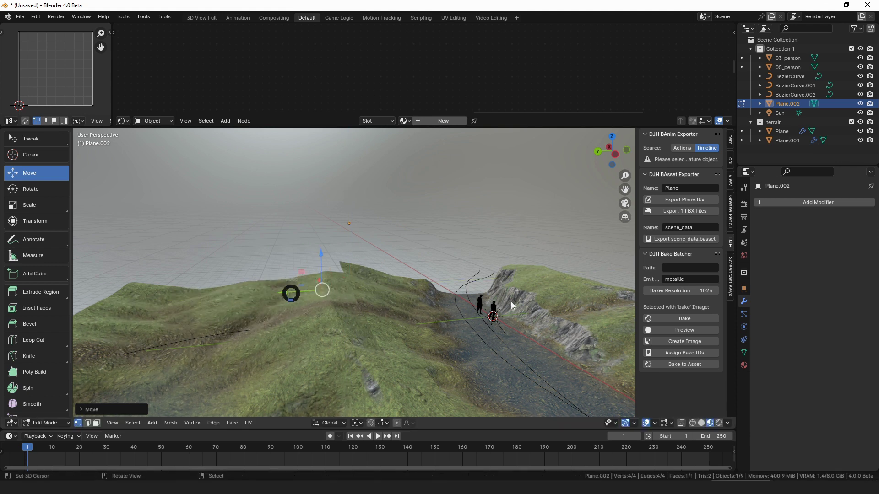
key(Tab)
Set the Set Height Strength on the duplicated terrain tile to 0.825
click(393, 303)
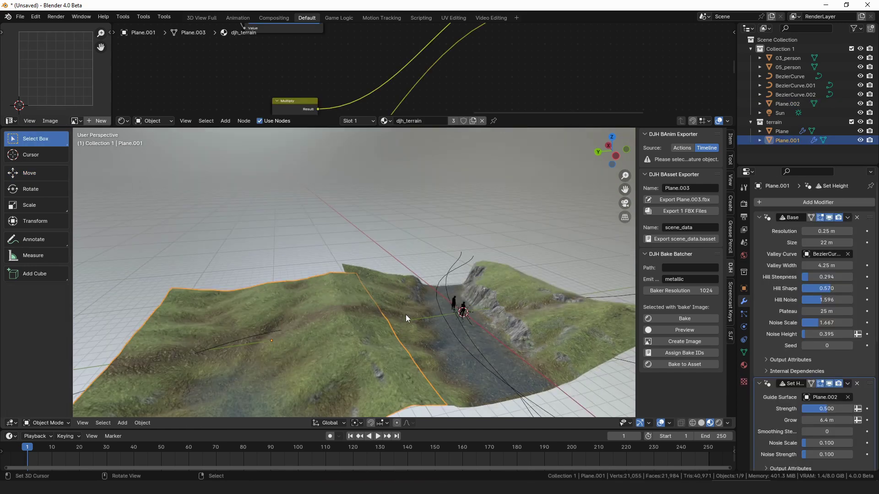
mouse_move(817, 409)
mouse_down()
mouse_move(846, 409)
mouse_move(834, 409)
mouse_up()
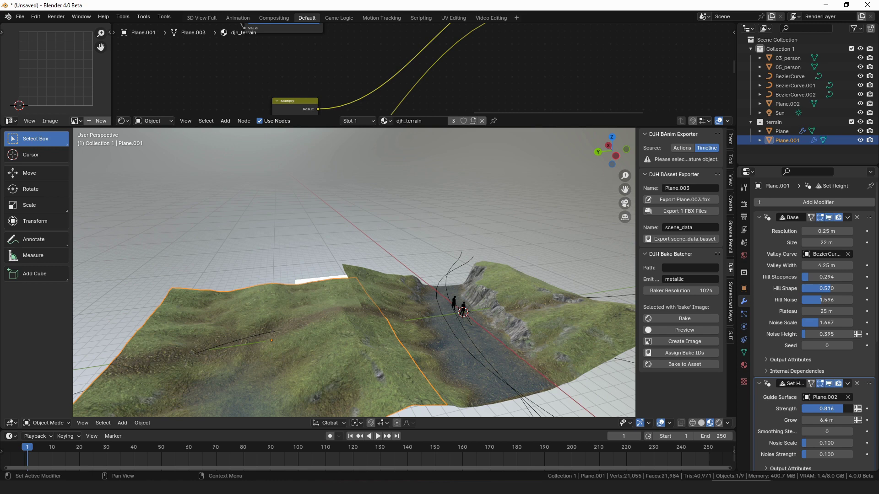
middle_drag(545, 348, 556, 324)
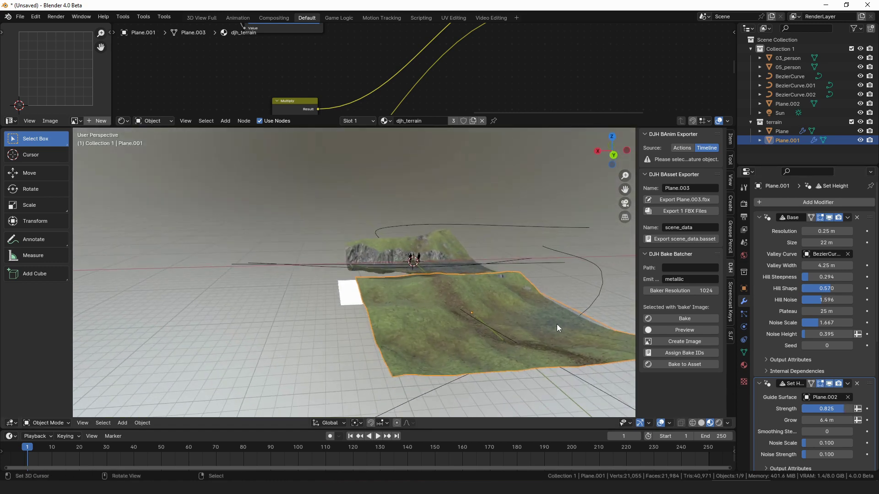
Raise the guide plane's mesh slightly in Edit Mode and return to Object Mode
right_click(356, 300)
key(ctrl+Tab)
click(569, 277)
drag(374, 266, 376, 261)
key(Tab)
middle_drag(377, 262, 347, 325)
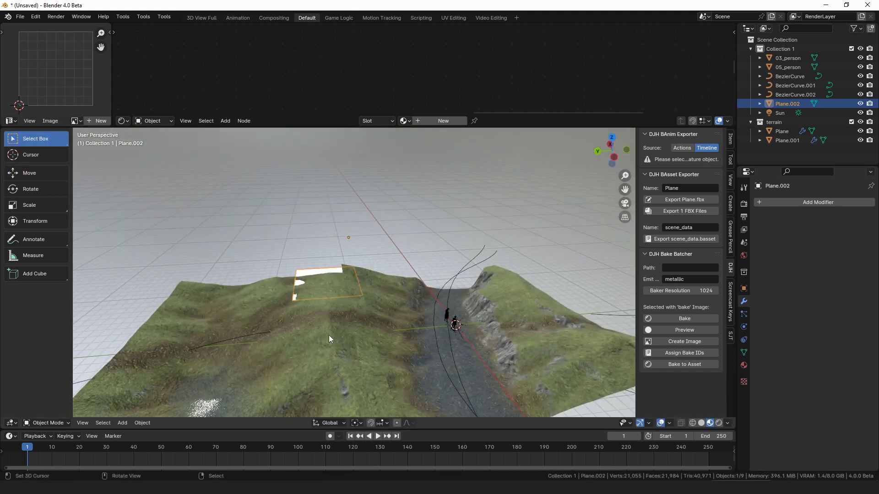
Select all tiles in the terrain collection and copy the duplicated tile's modifiers to the original tile
click(337, 328)
key(shift+g)
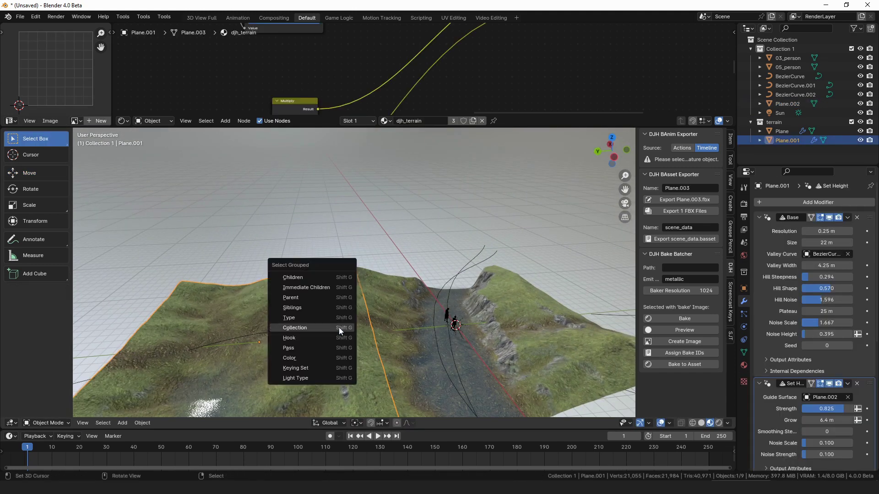
click(339, 328)
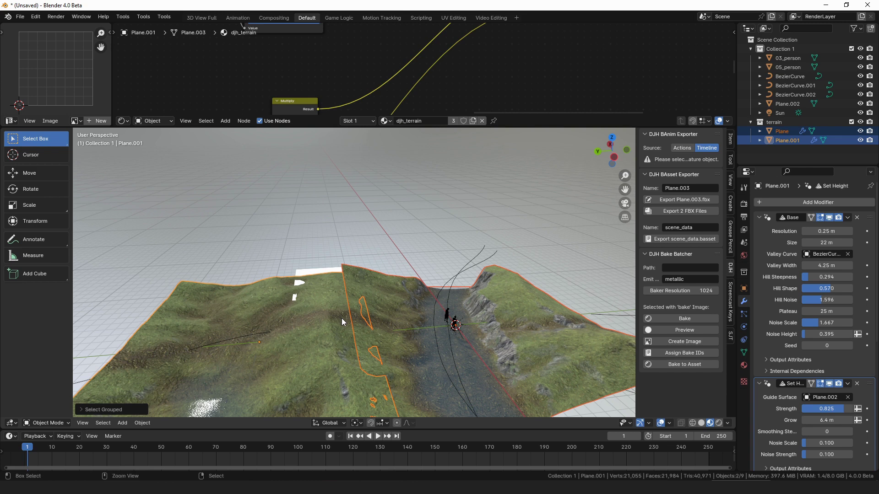
key(ctrl+l)
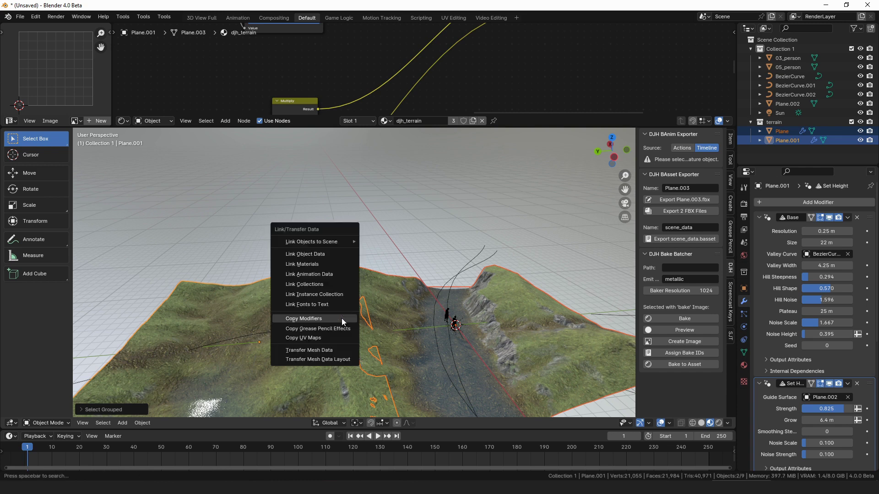
click(342, 318)
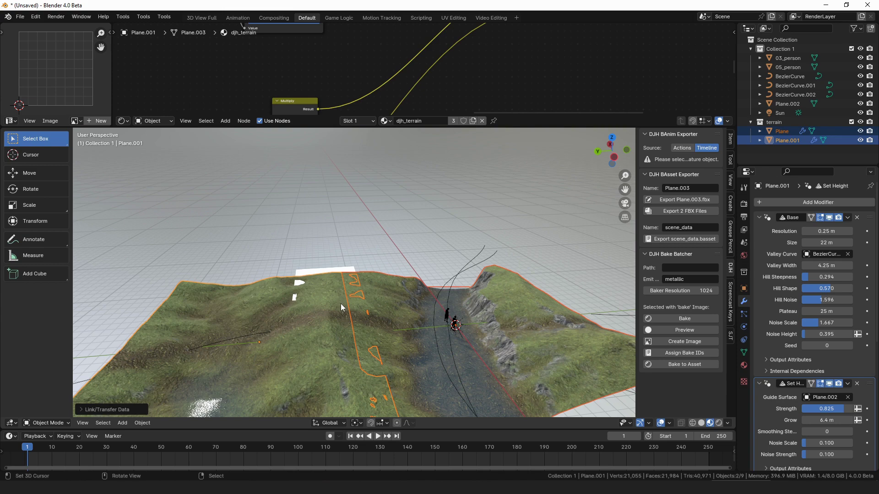
Clear the selection and examine the seam between the two terrain tiles up close and from afar
middle_drag(385, 313, 391, 272)
key(alt+a)
scroll(460, 290, up, 3)
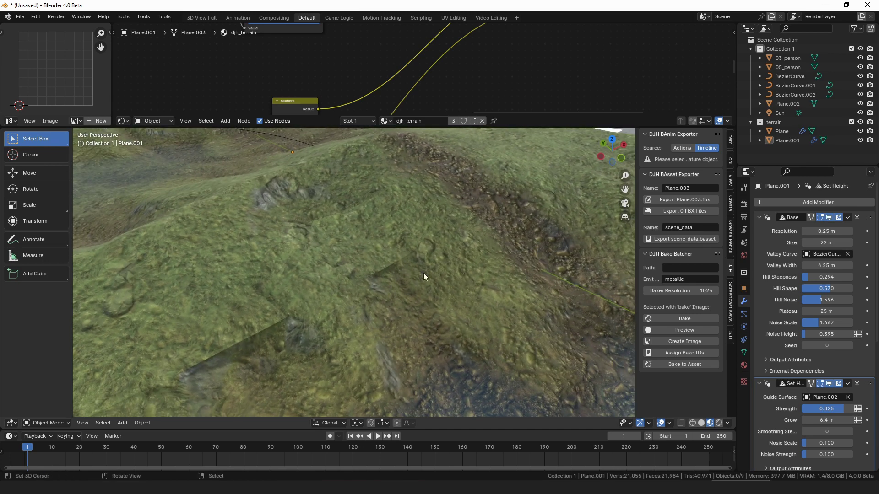
drag(414, 307, 411, 315)
mouse_move(380, 245)
mouse_down()
mouse_move(341, 249)
mouse_move(360, 257)
mouse_up()
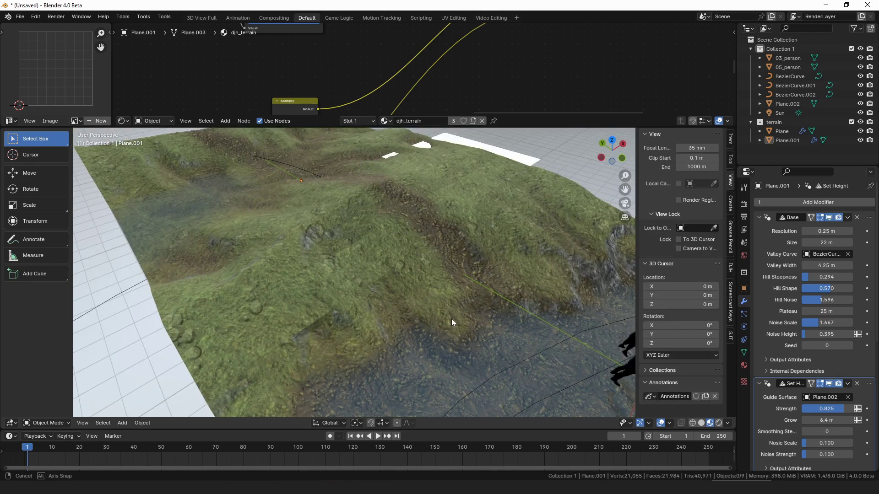
scroll(452, 322, down, 5)
mouse_move(445, 314)
middle_down()
mouse_move(464, 287)
mouse_move(437, 304)
middle_up()
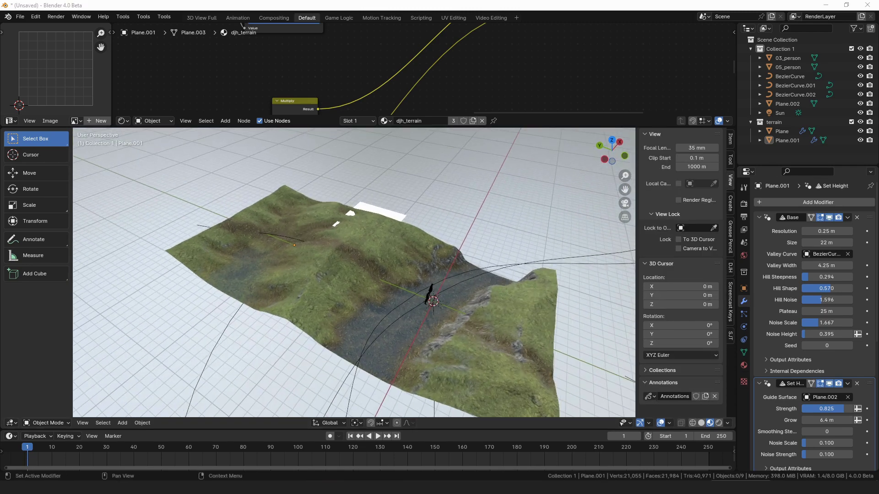
Add the Crop node group from the asset library to the original terrain tile and collapse its Set Height and Base modifier settings
drag(875, 202, 484, 345)
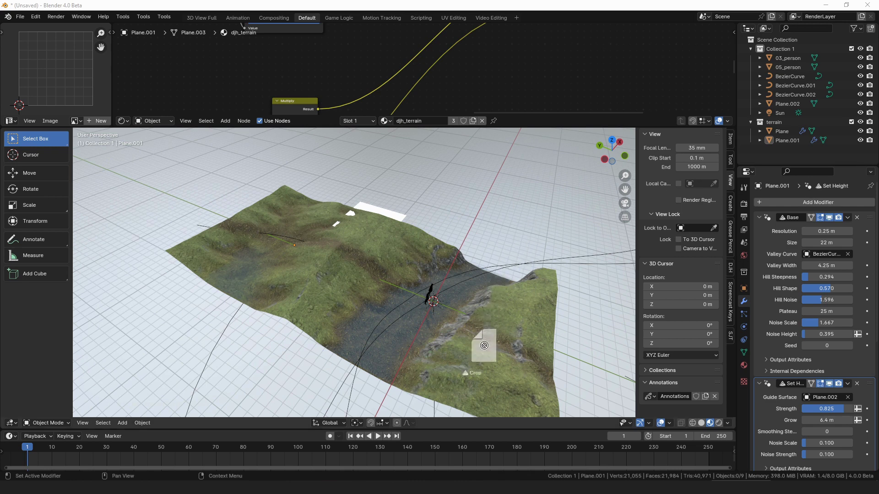
drag(484, 346, 484, 346)
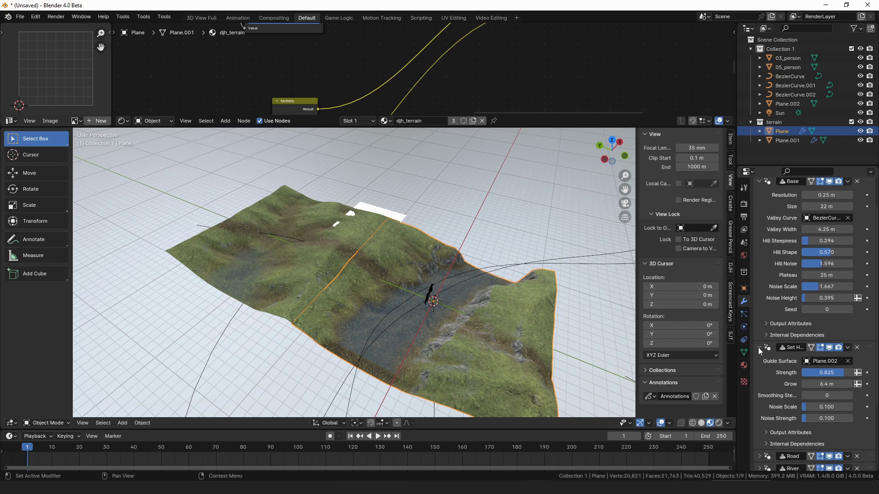
click(760, 349)
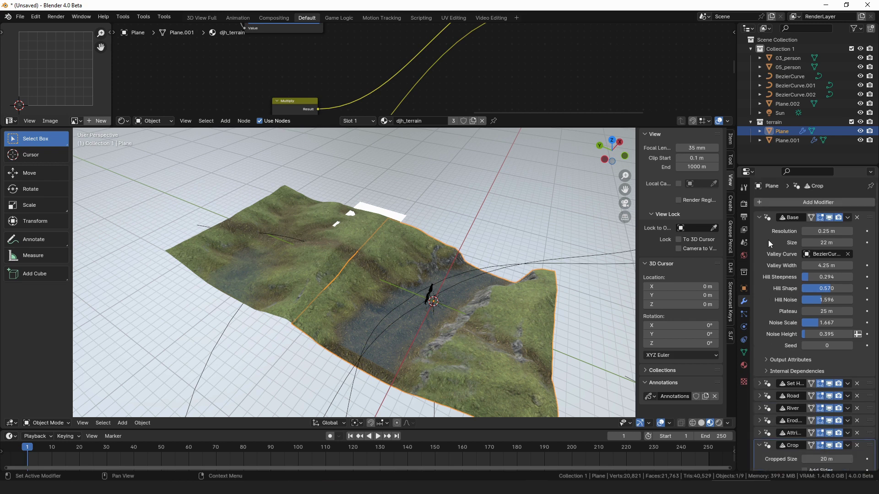
click(758, 218)
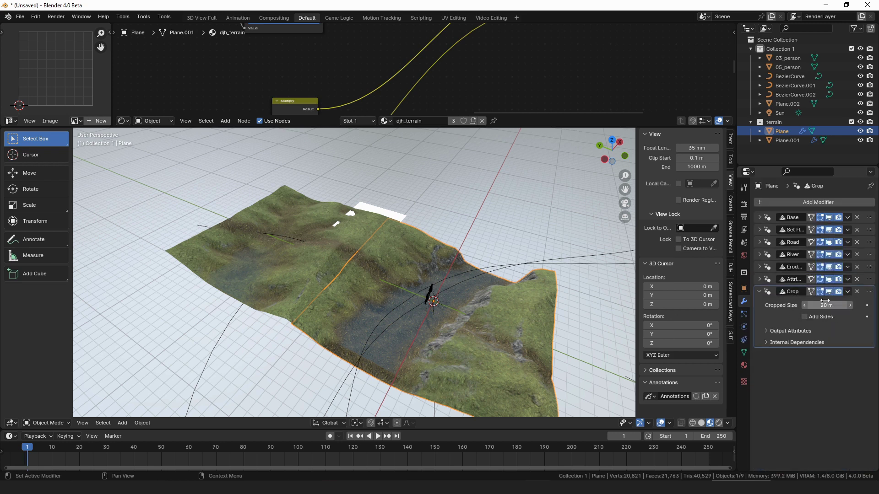
mouse_move(375, 275)
middle_down()
mouse_move(308, 270)
mouse_move(372, 275)
middle_up()
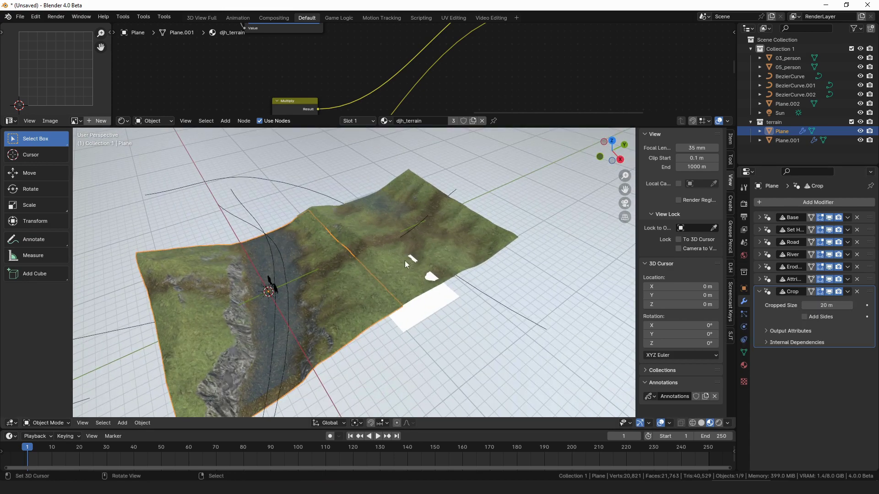
Copy the original terrain tile's modifiers, including Crop, to the duplicated tile and clear the selection
click(431, 246)
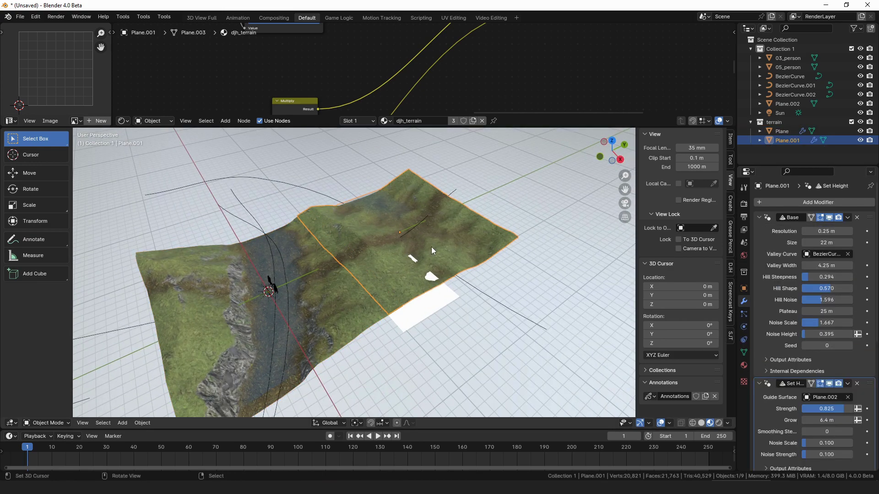
shift+click(325, 309)
key(ctrl+l)
click(325, 308)
middle_drag(326, 308, 421, 246)
key(alt+a)
middle_drag(372, 263, 321, 279)
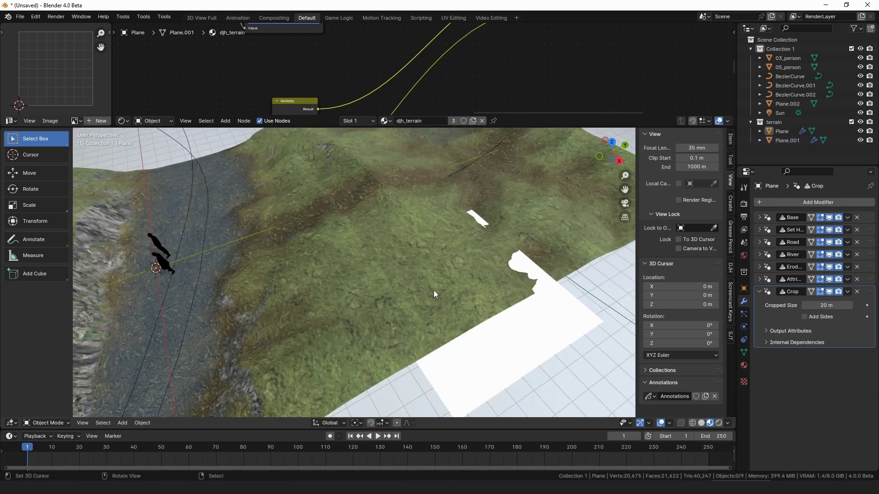
middle_drag(430, 287, 399, 293)
scroll(399, 292, up, 2)
scroll(399, 293, down, 6)
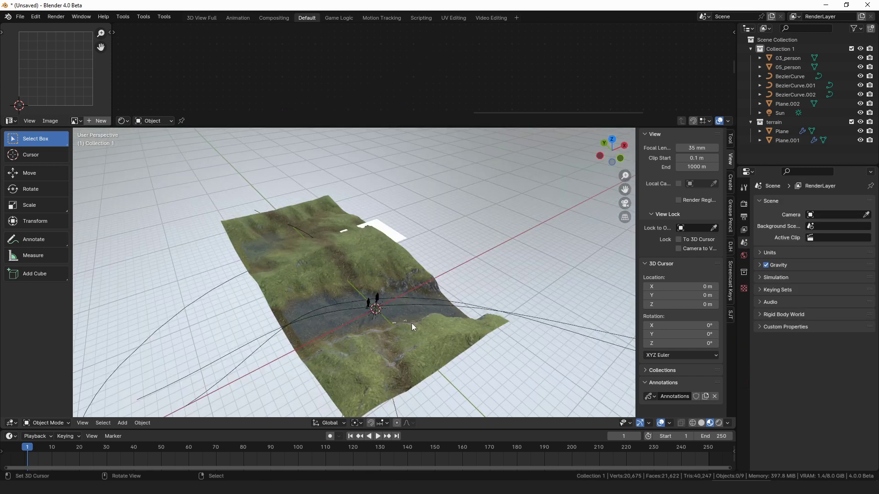
Add a Bezier circle curve and move it onto the grassy slope beyond the river
key(shift+a)
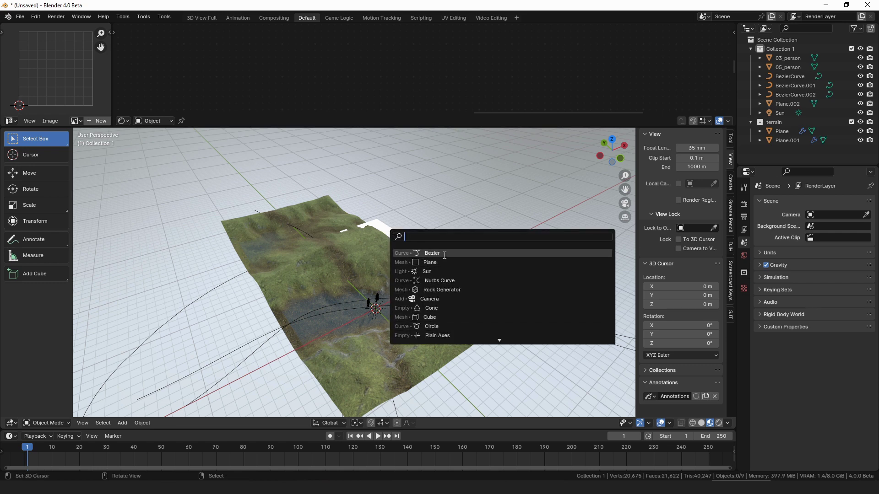
click(433, 327)
middle_drag(433, 327, 419, 303)
key(g)
click(386, 257)
Make the circle a 2D curve and set its Fill Mode to Both
click(743, 339)
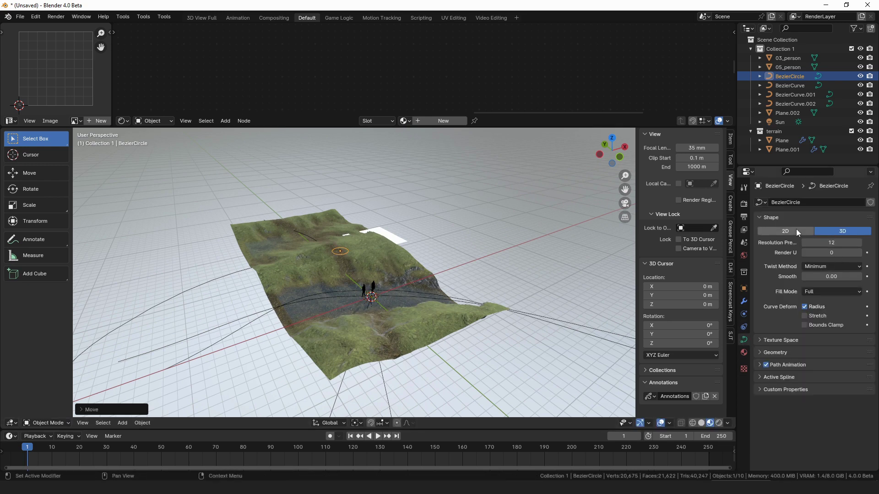
click(830, 292)
click(826, 292)
click(825, 334)
middle_drag(470, 257, 475, 282)
Enter Edit Mode on the circle and change its spline type to Poly
key(Tab)
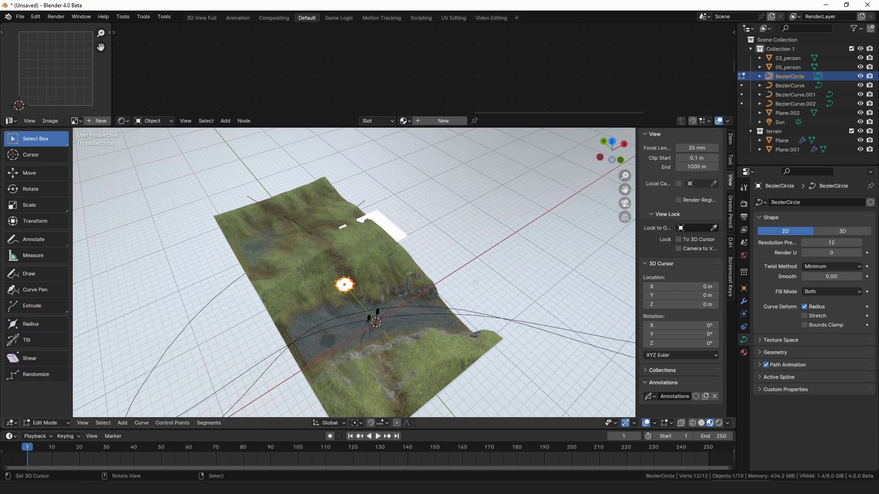
click(188, 423)
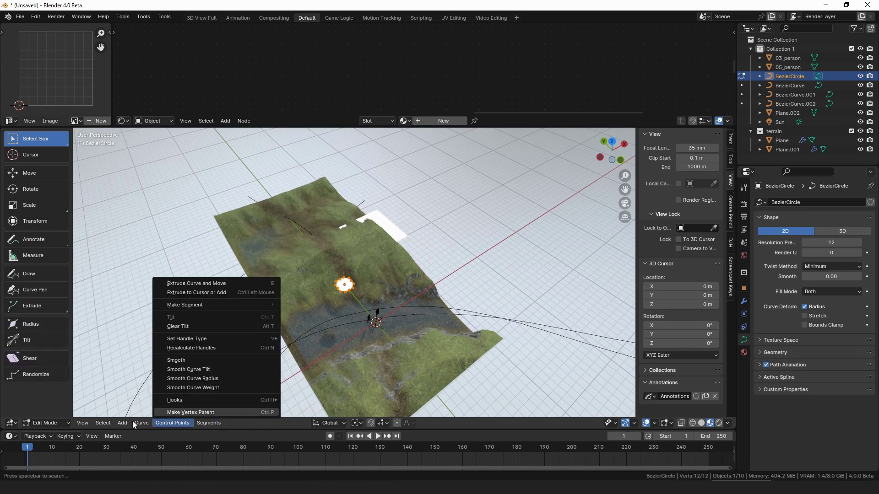
mouse_move(139, 423)
mouse_move(189, 382)
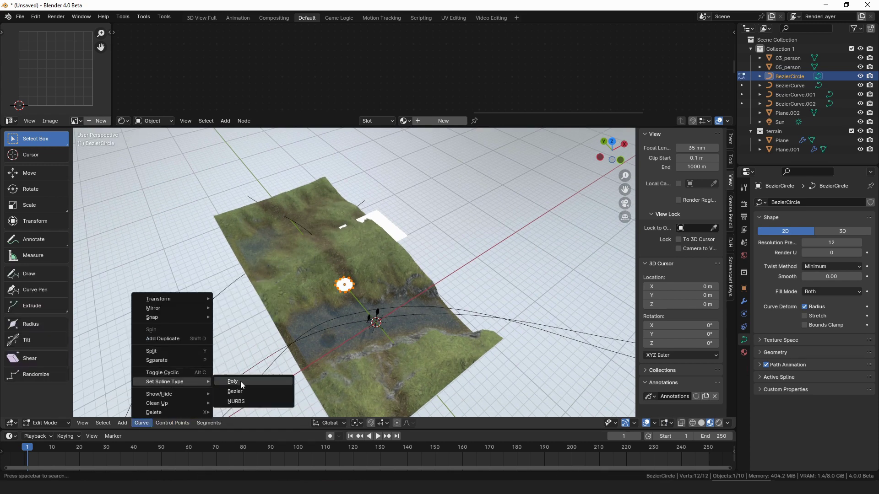
click(240, 381)
In top view, spread the curve's four points into a large quadrilateral overlapping the terrain's right-hand edge
key(KP_7)
key(g)
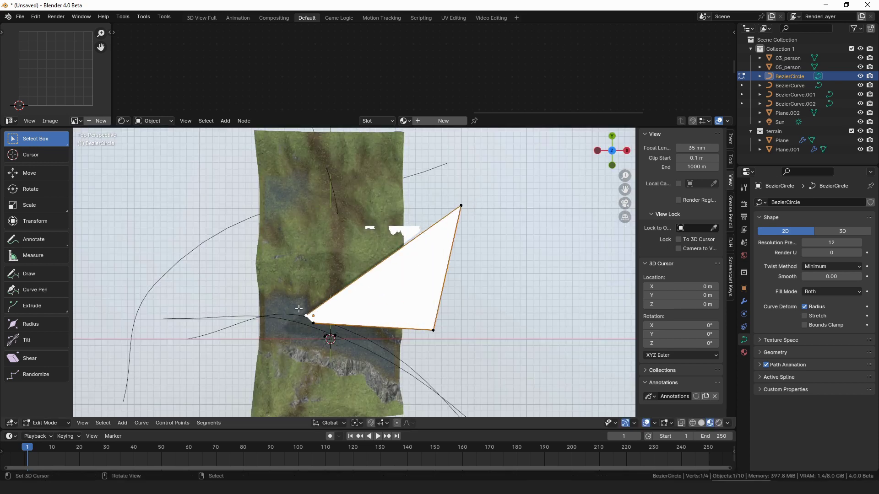
click(366, 150)
click(313, 324)
key(g)
click(384, 355)
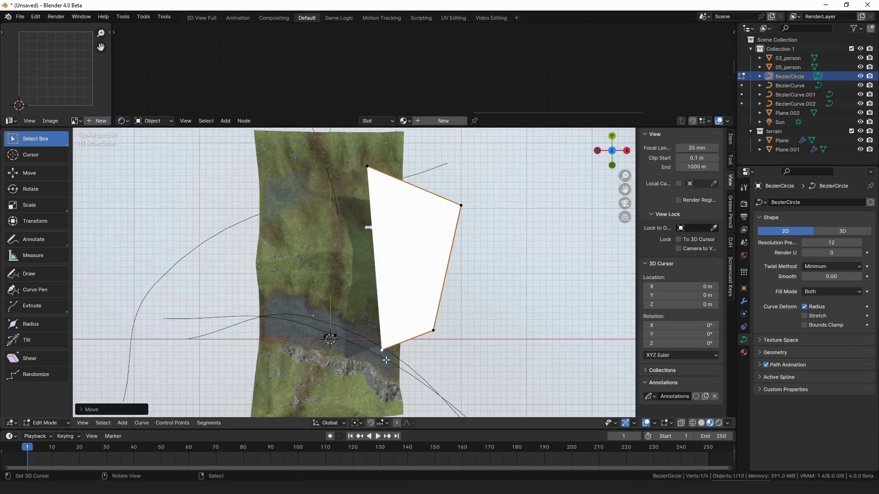
Extrude further curve points across the grassy hillside to form an irregular closed outline, and return to Object Mode
key(e)
click(341, 278)
key(e)
click(270, 257)
key(e)
click(381, 209)
key(e)
click(367, 166)
key(ctrl+Tab)
click(348, 215)
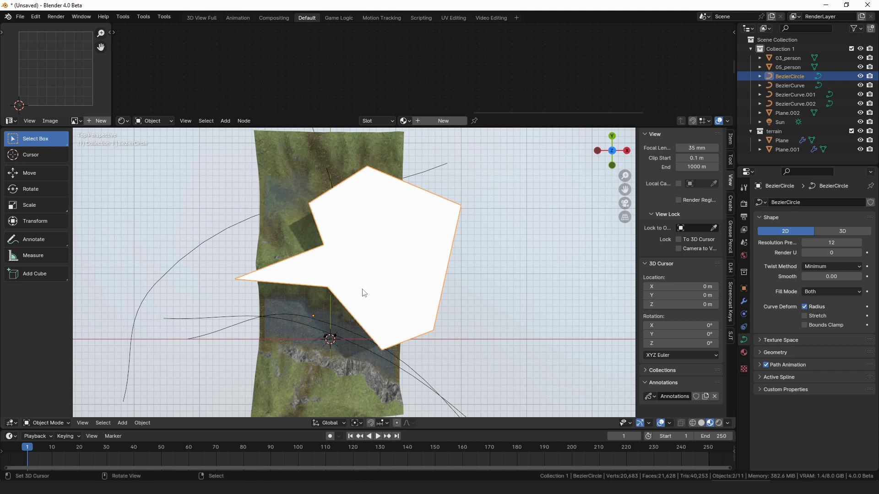
Move the outline curve into a new collection named details
key(m)
click(399, 278)
text(c)
text(etails)
key(Return)
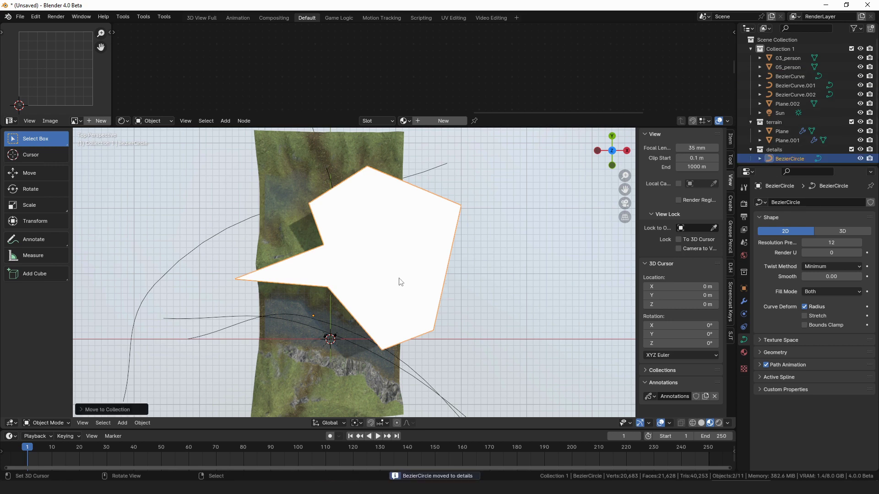
Add the Grass_06 asset at the world origin and move it along X, clear of the terrain tiles
scroll(424, 273, down, 3)
click(421, 274)
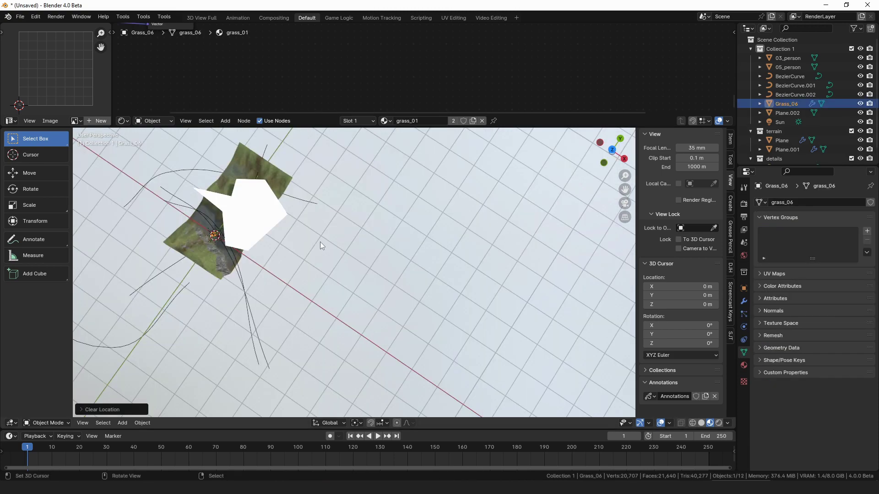
scroll(320, 241, up, 5)
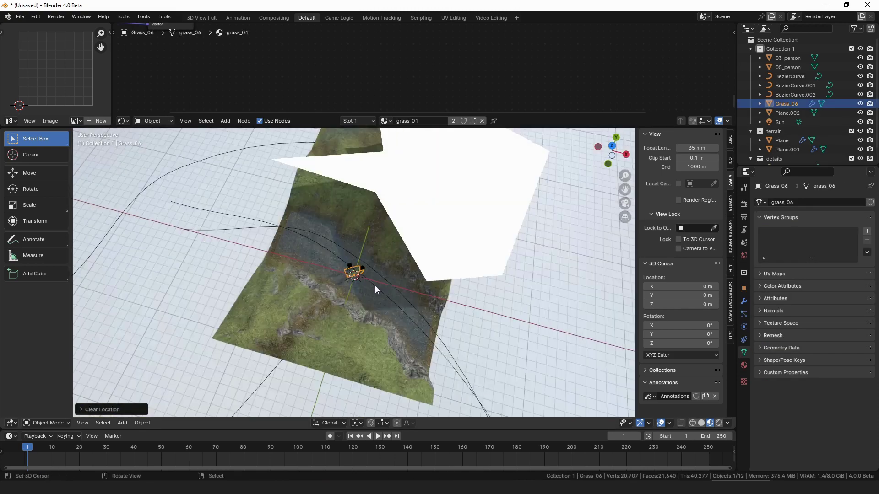
scroll(375, 285, down, 3)
key(g)
key(x)
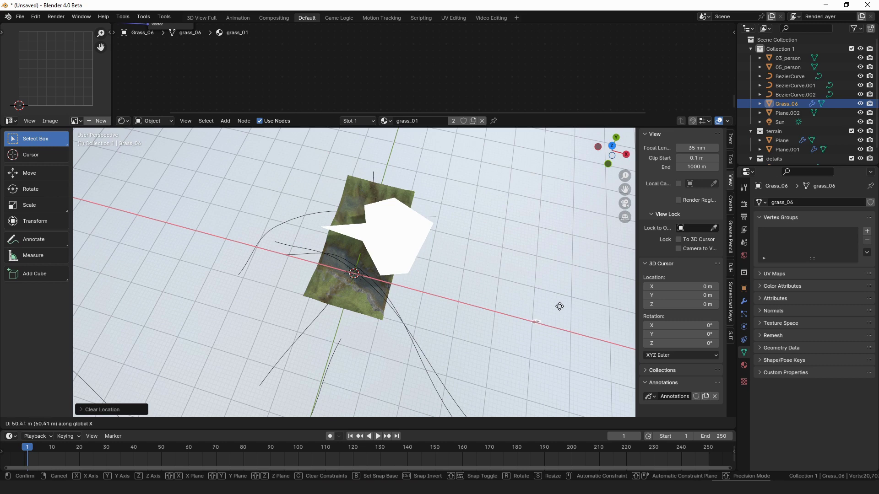
click(401, 275)
middle_drag(401, 275, 376, 217)
key(g)
key(z)
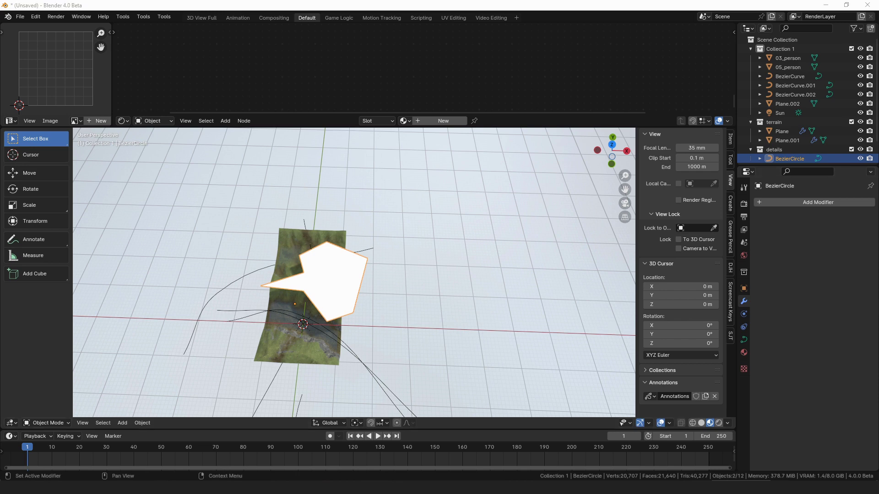
Add the Scatter node group from the asset library to the outline curve and delete the imported another_map collection
drag(574, 333, 315, 283)
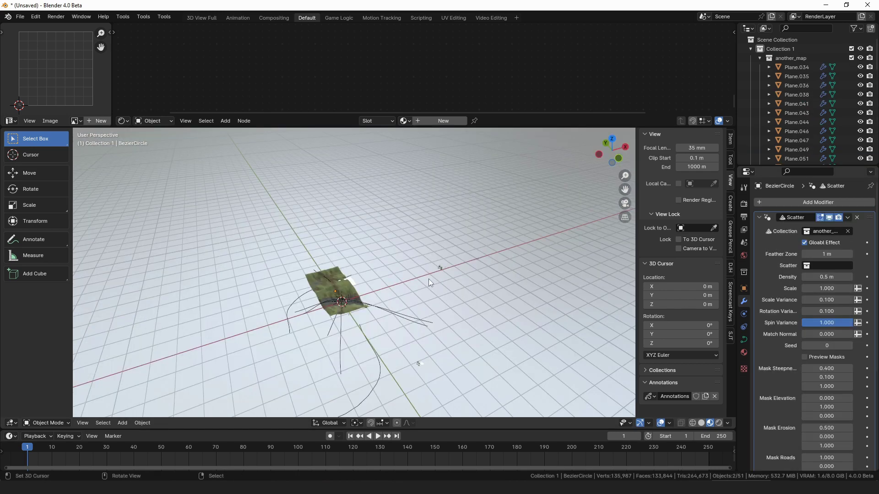
middle_drag(428, 279, 371, 251)
click(384, 250)
drag(414, 151, 155, 325)
key(x)
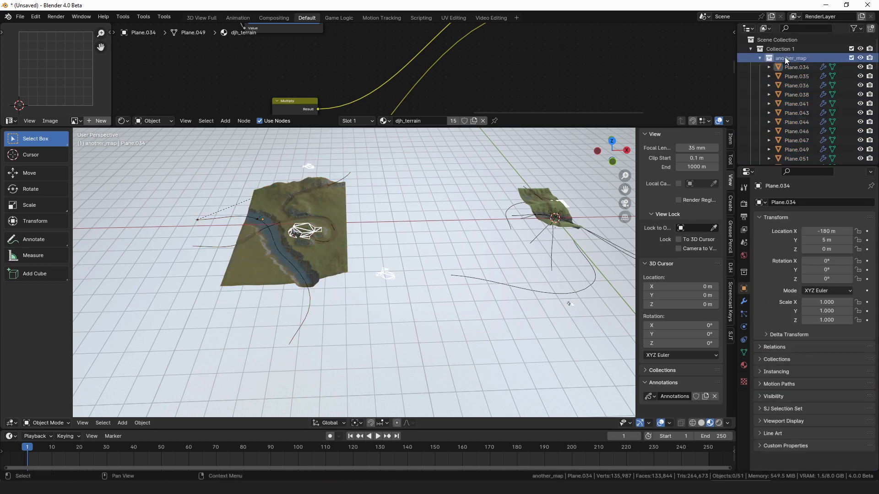
right_click(781, 67)
click(779, 86)
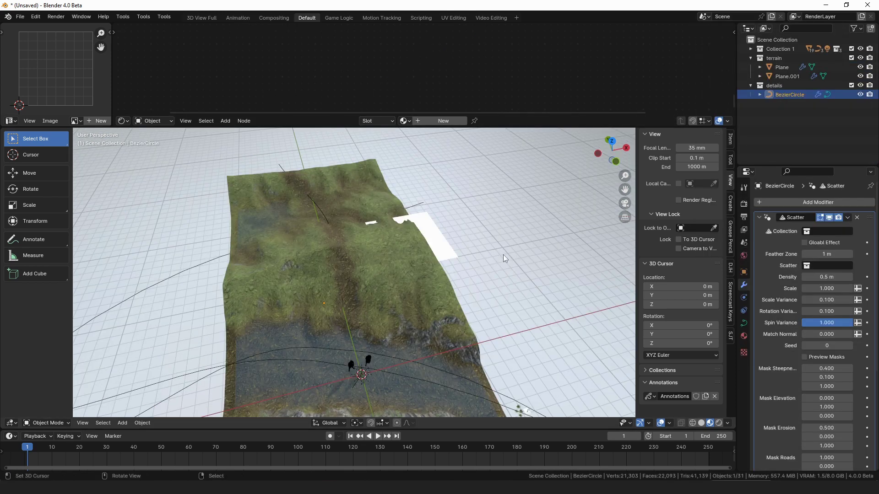
Set the Scatter modifier's Collection to terrain and its Scatter source to grass.001, toggling Edit Mode to check the instances
click(834, 231)
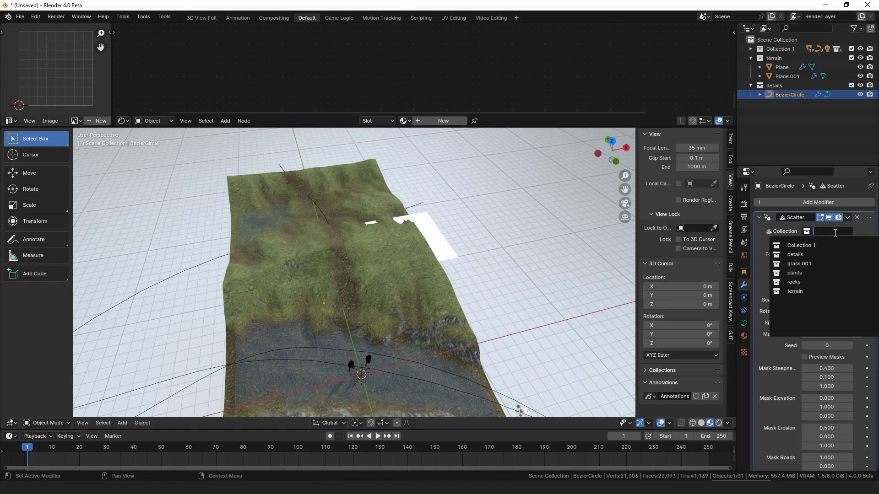
click(805, 292)
click(836, 265)
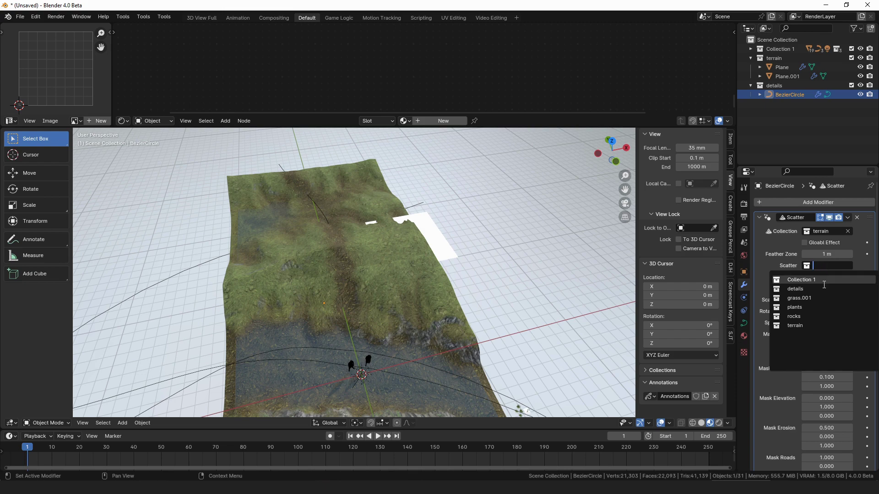
click(820, 298)
middle_drag(320, 238, 521, 267)
key(Tab)
key(Tab)
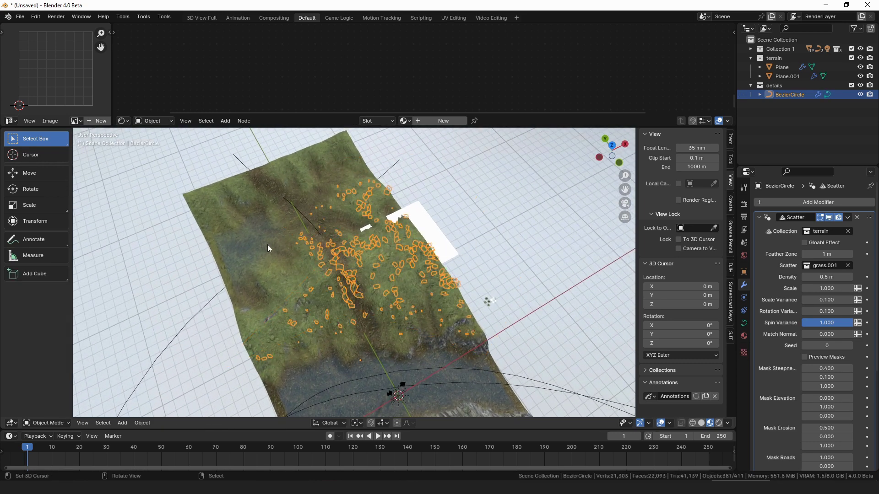
Turn on Preview Masks in the Scatter modifier and examine the masked area from several angles
click(831, 356)
middle_drag(440, 279, 251, 279)
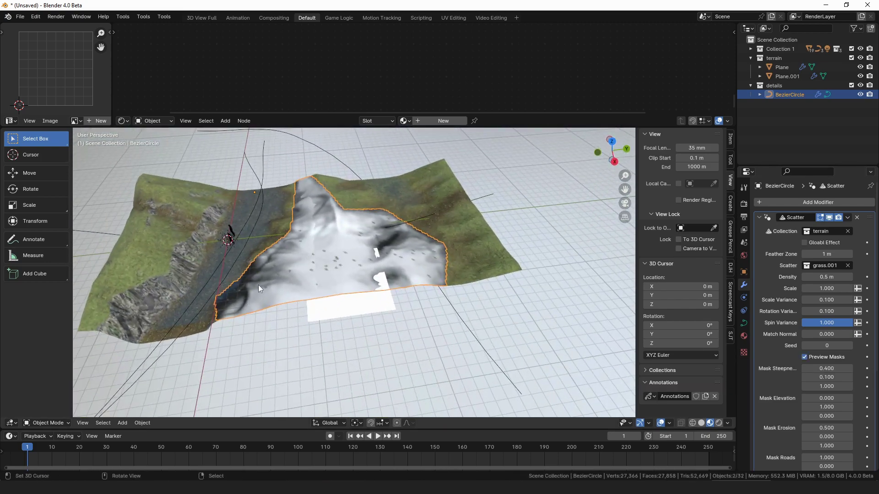
middle_drag(265, 317, 454, 243)
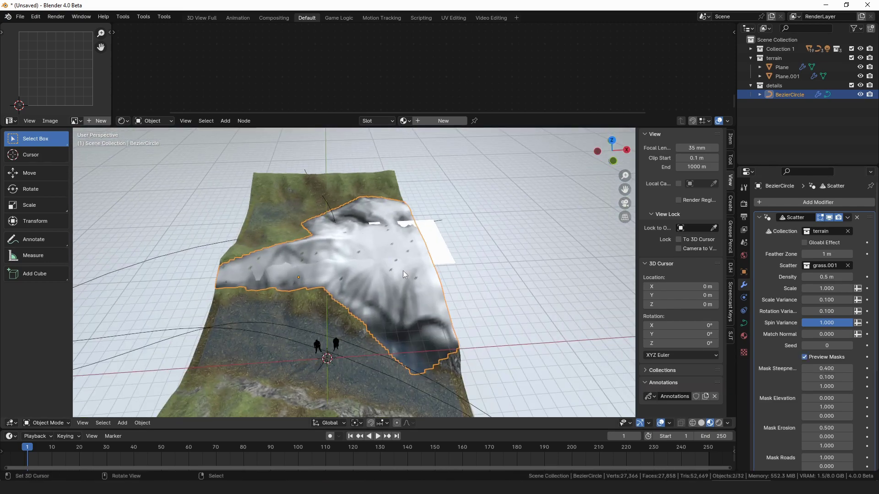
middle_drag(400, 272, 373, 191)
scroll(427, 290, up, 3)
middle_drag(362, 276, 390, 285)
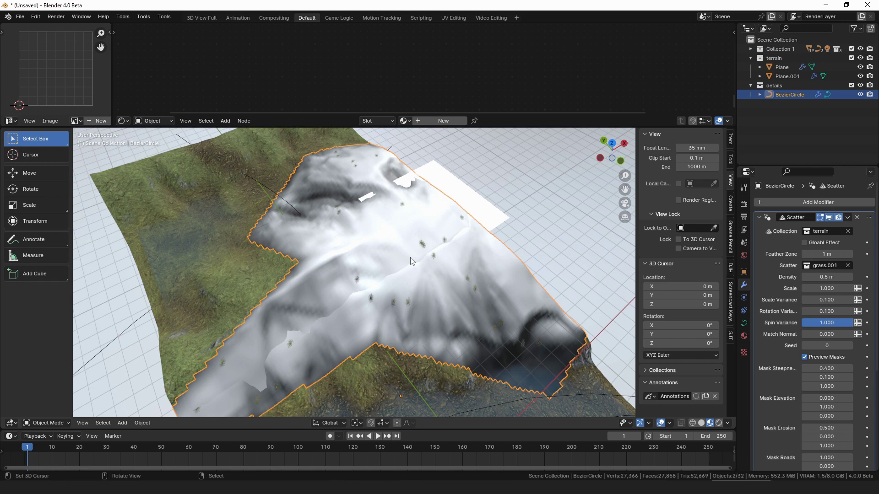
scroll(778, 289, down, 3)
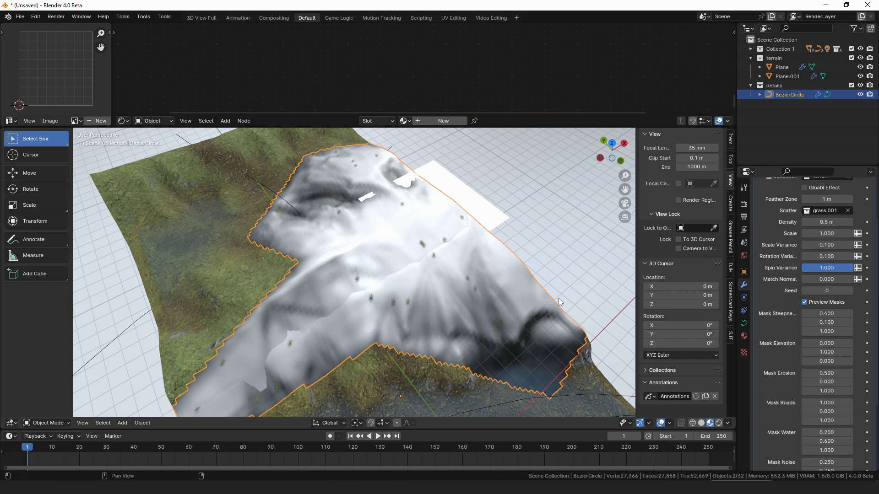
middle_drag(586, 275, 576, 269)
scroll(818, 221, up, 3)
Enable the Scatter modifier's global effect and set the factor of every mask to 0
click(825, 243)
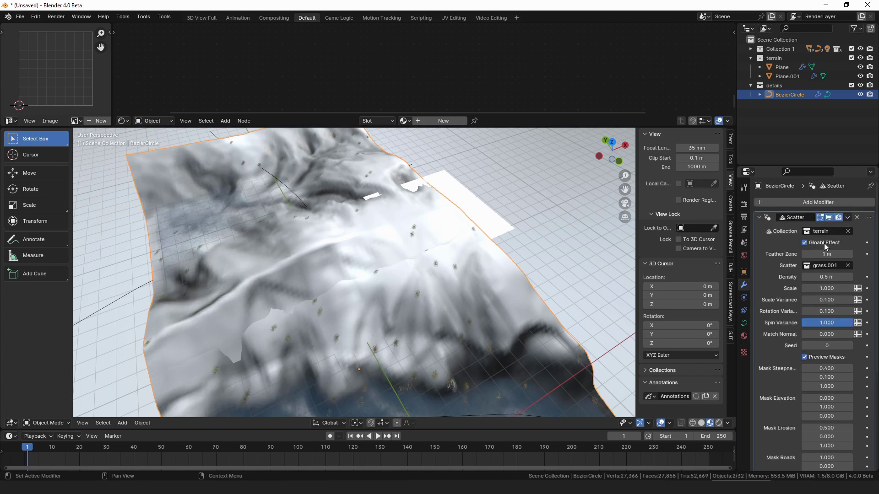
scroll(449, 229, down, 5)
middle_drag(450, 229, 398, 257)
middle_drag(290, 370, 341, 366)
scroll(488, 284, up, 4)
scroll(798, 297, down, 4)
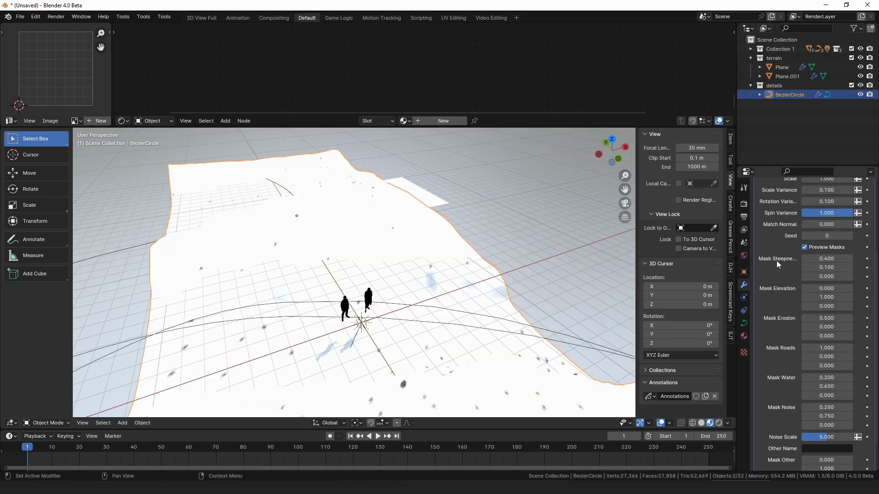
Widen the modifier settings area and set the Mask Steepness factor to 1
drag(735, 261, 713, 260)
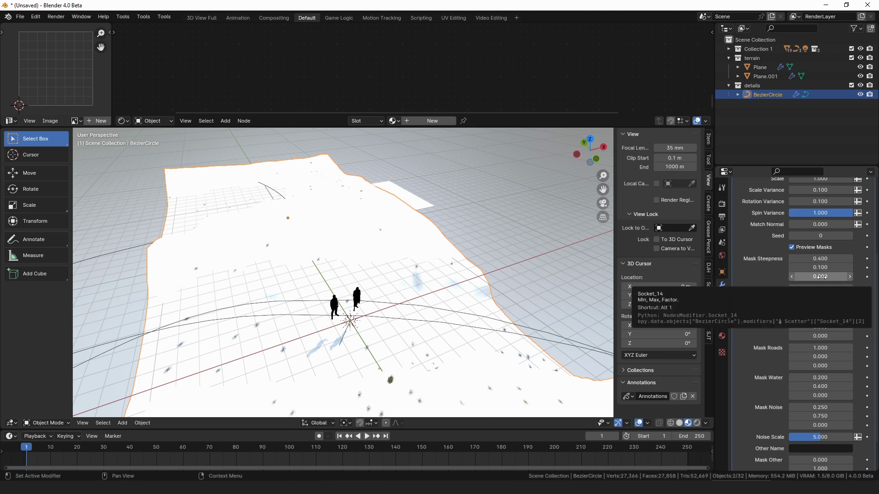
click(823, 277)
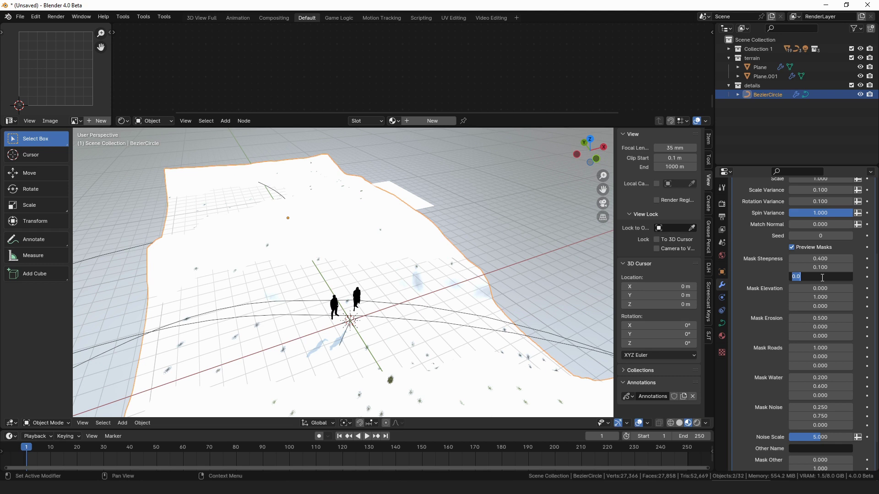
text(1)
key(Return)
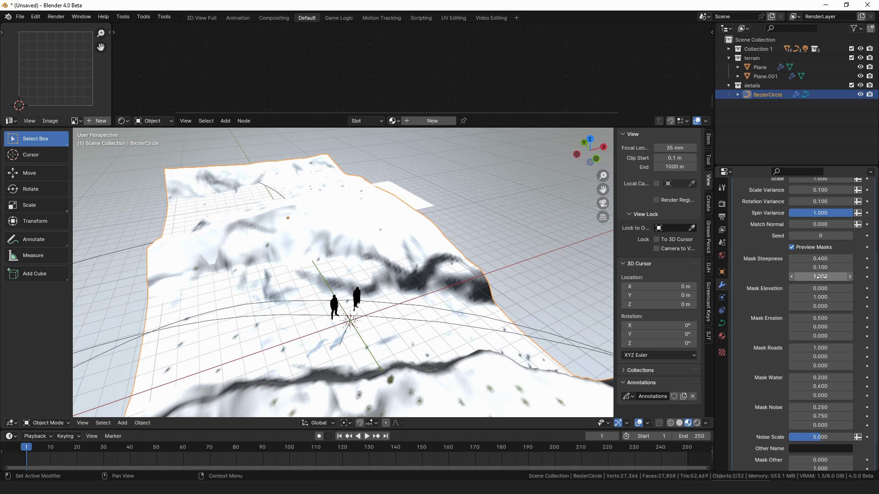
Try different Mask Steepness minimum values and settle on 0.29
double_click(820, 258)
text(0.75)
key(Return)
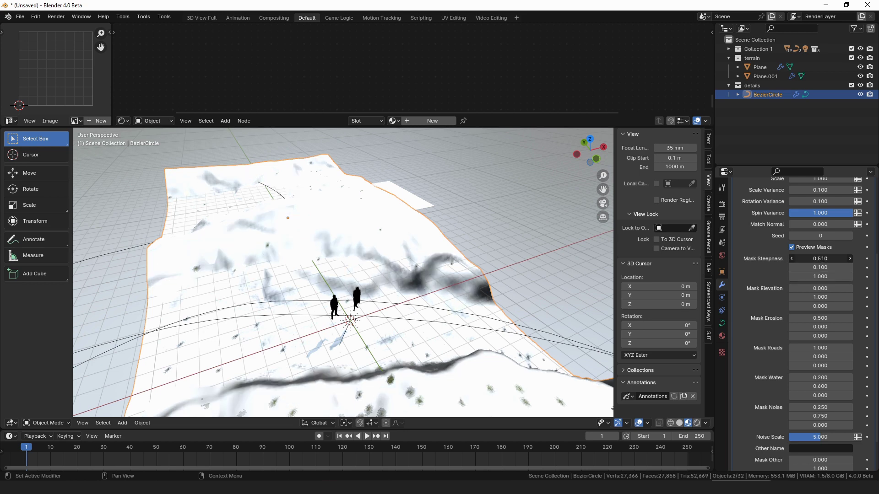
drag(820, 259, 799, 259)
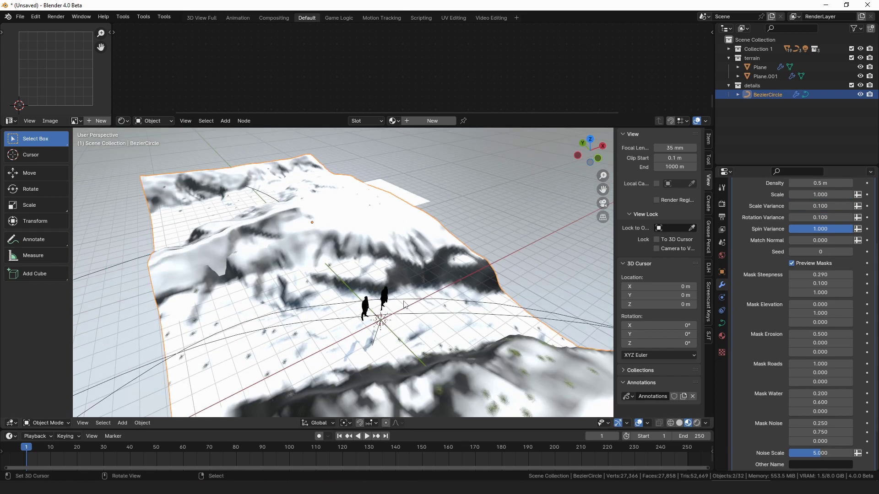
Raise the Mask Water factor to 1
scroll(785, 399, down, 2)
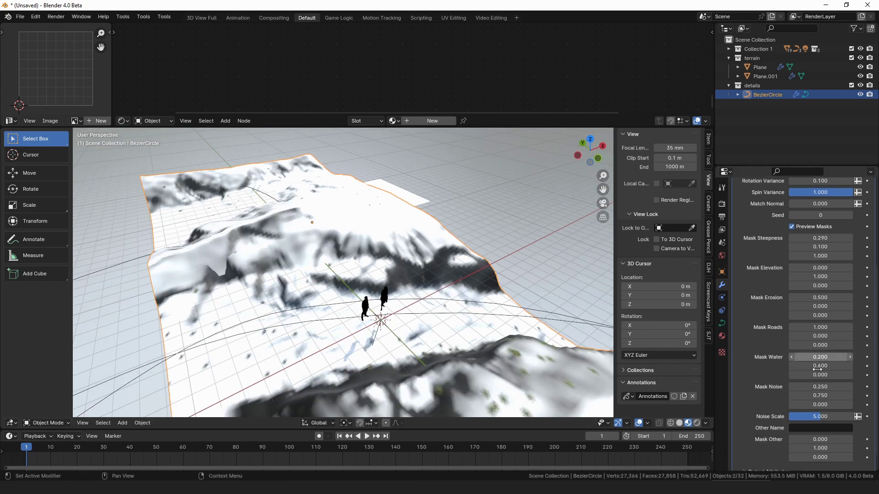
drag(820, 374, 851, 375)
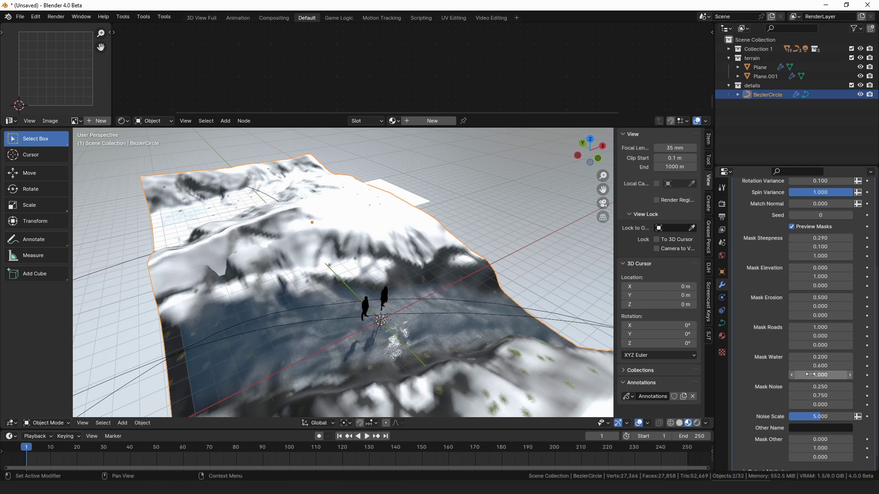
Set the Mask Roads minimum to 0.27, maximum to 0.51 and factor to 1 for the grass scatter
drag(819, 345, 831, 346)
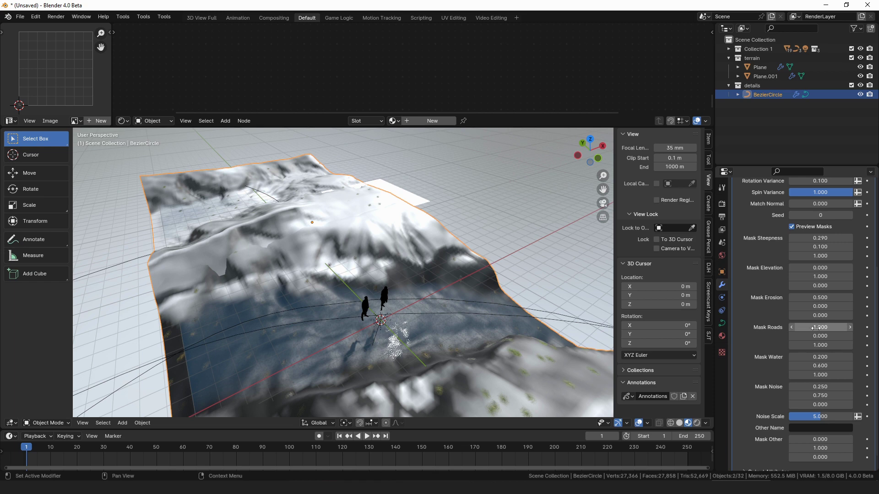
mouse_move(820, 336)
mouse_down()
mouse_move(862, 336)
mouse_move(779, 327)
mouse_up()
mouse_move(821, 336)
mouse_down()
mouse_move(813, 336)
mouse_move(825, 327)
mouse_move(815, 327)
mouse_move(826, 336)
mouse_up()
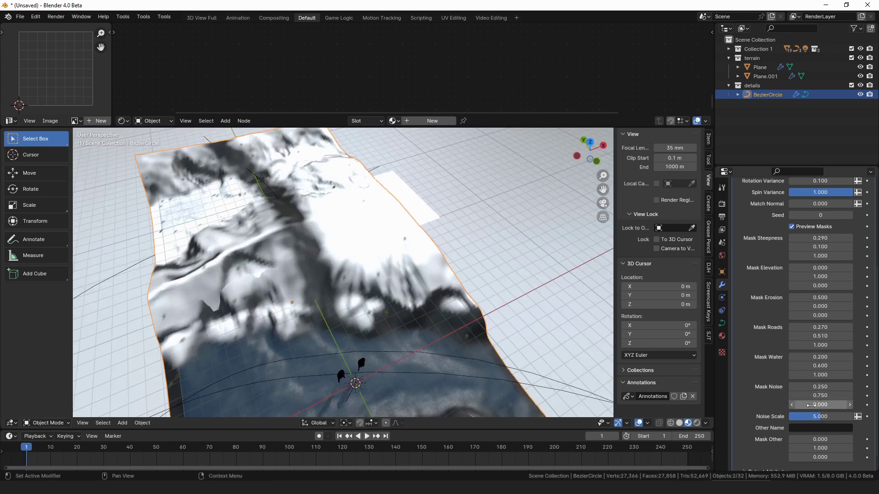
Set the grass scatter's Mask Noise factor to 0.78 and turn off the mask preview
drag(811, 405, 845, 405)
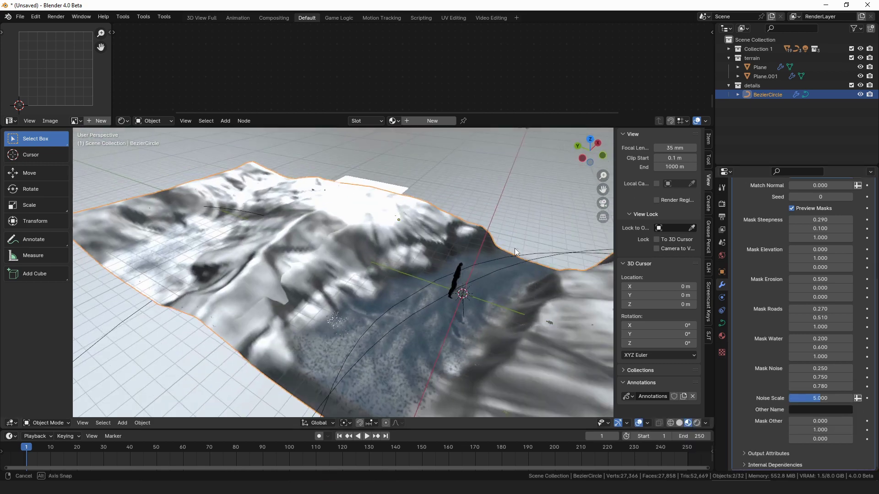
middle_drag(515, 248, 506, 246)
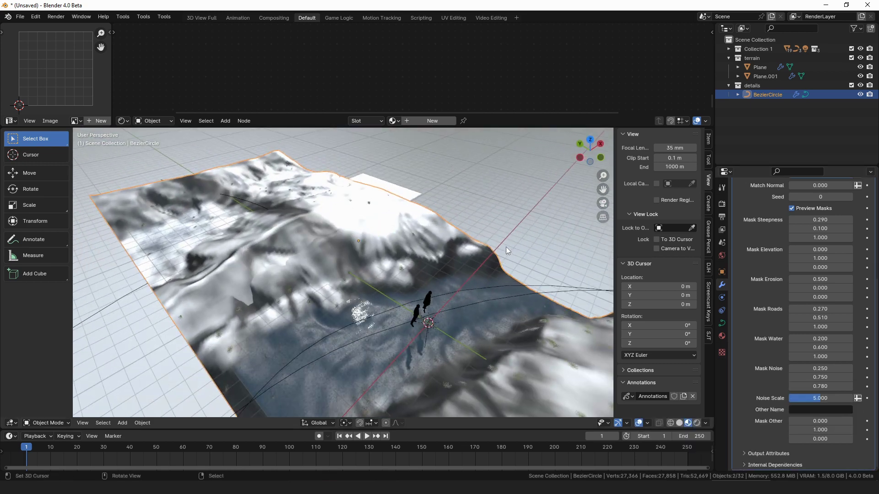
scroll(814, 283, up, 4)
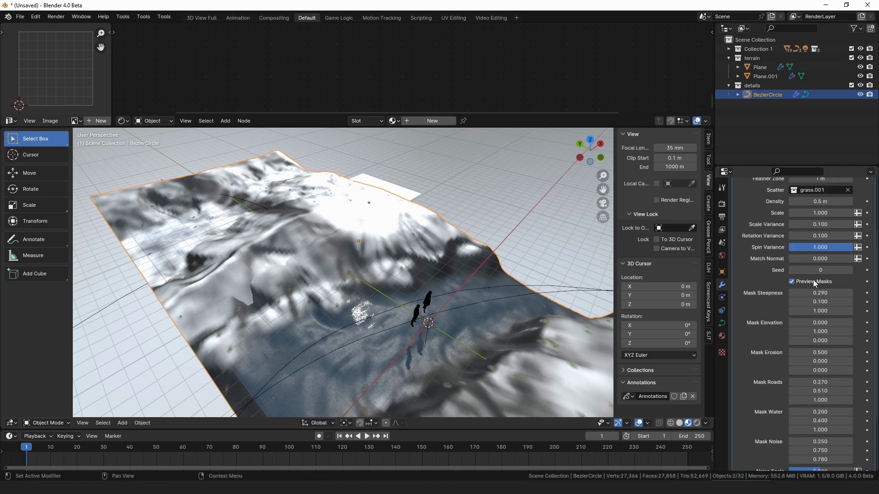
click(815, 285)
middle_drag(382, 229, 381, 297)
scroll(382, 297, up, 2)
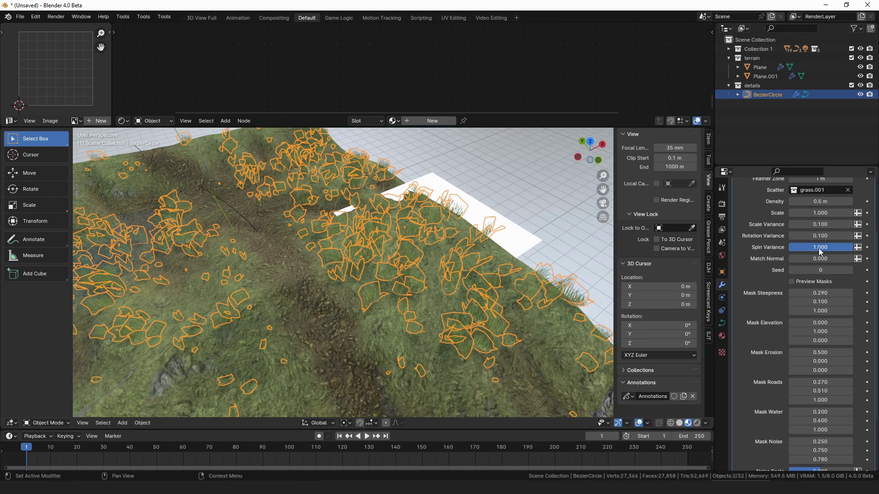
Set the grass scatter's density to 0.33 m and its scale to 1.29
click(821, 200)
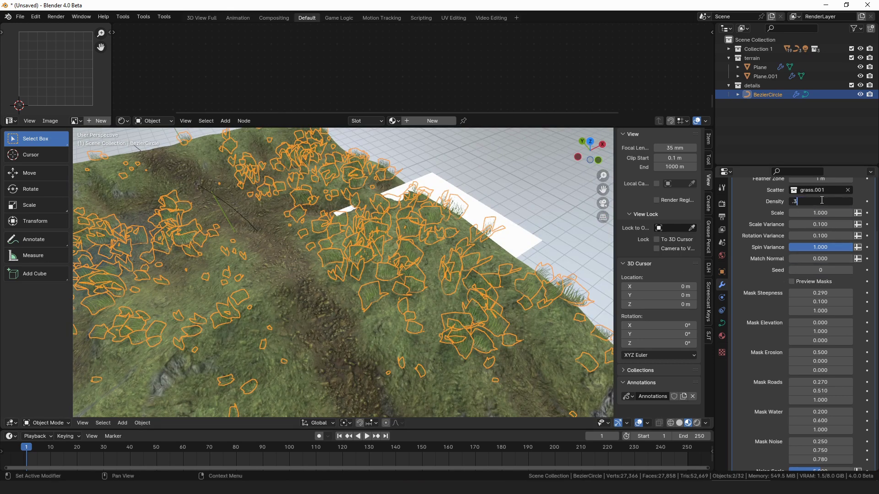
key(Return)
drag(808, 213, 831, 214)
key(alt+a)
scroll(415, 275, down, 3)
middle_drag(416, 300, 374, 261)
scroll(377, 282, up, 2)
Duplicate the grass scatter curve in place and switch the copy's scatter collection to rocks
click(383, 261)
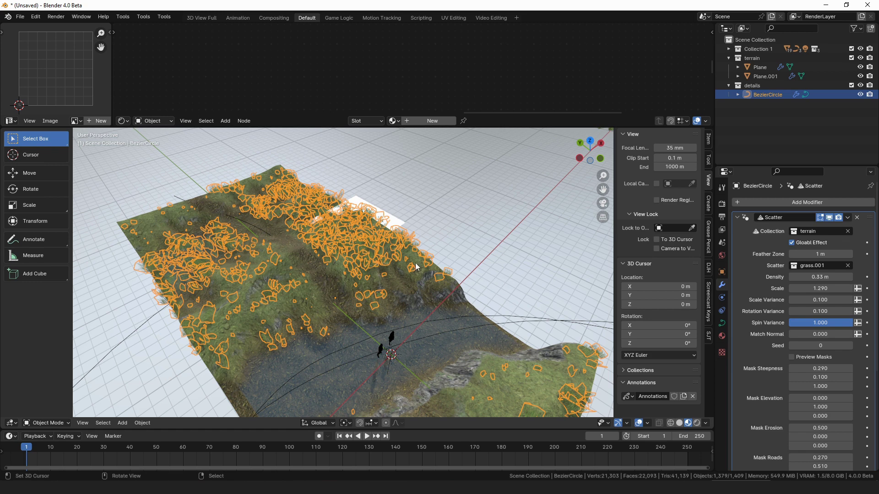
key(shift+d)
right_click(397, 213)
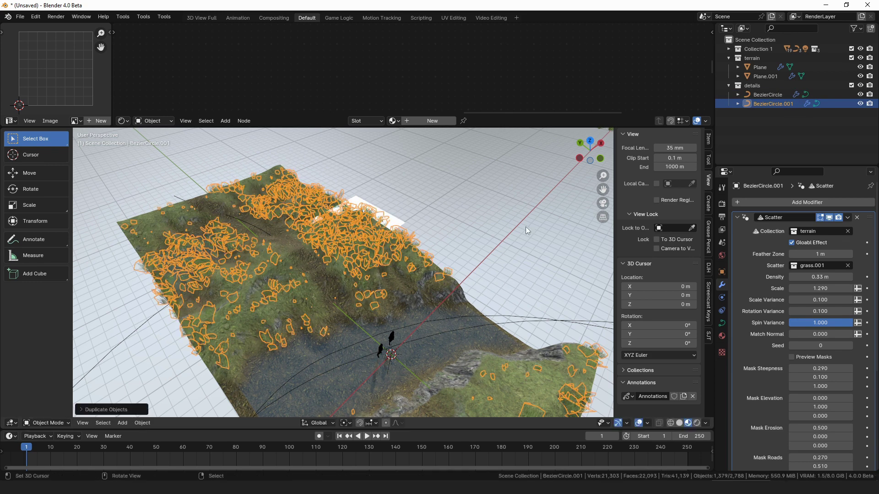
click(849, 268)
click(851, 270)
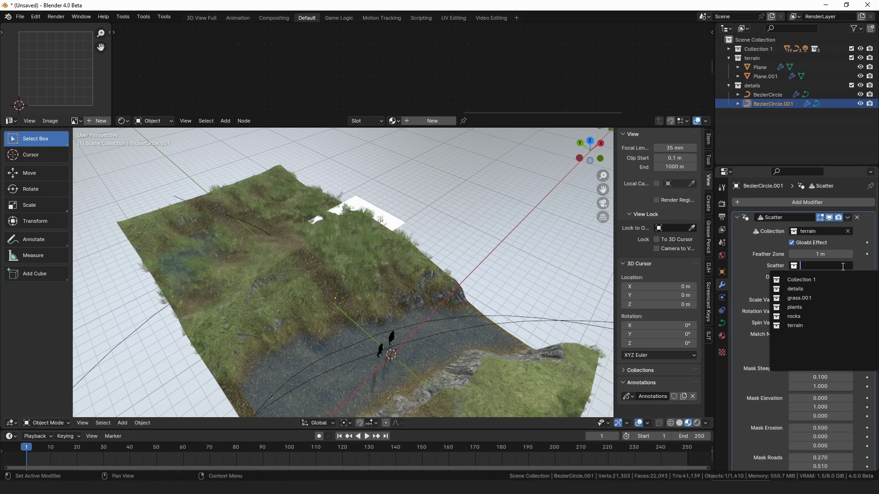
click(816, 316)
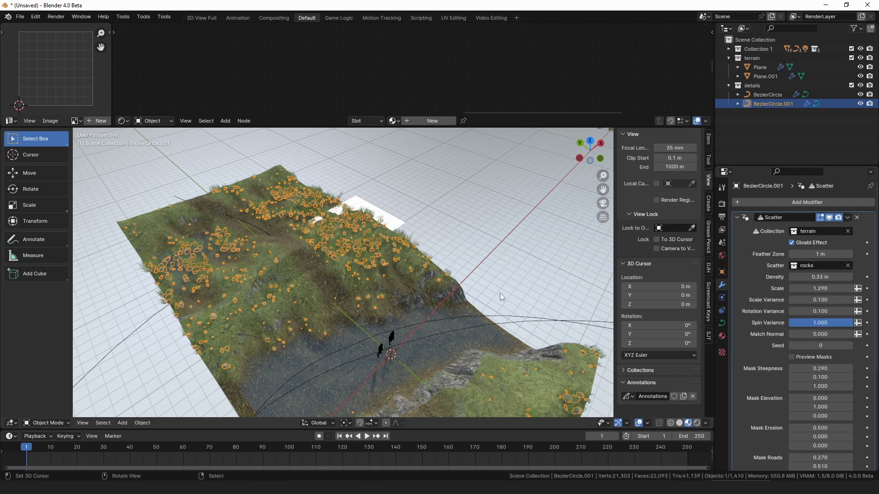
scroll(425, 279, up, 8)
scroll(422, 274, down, 8)
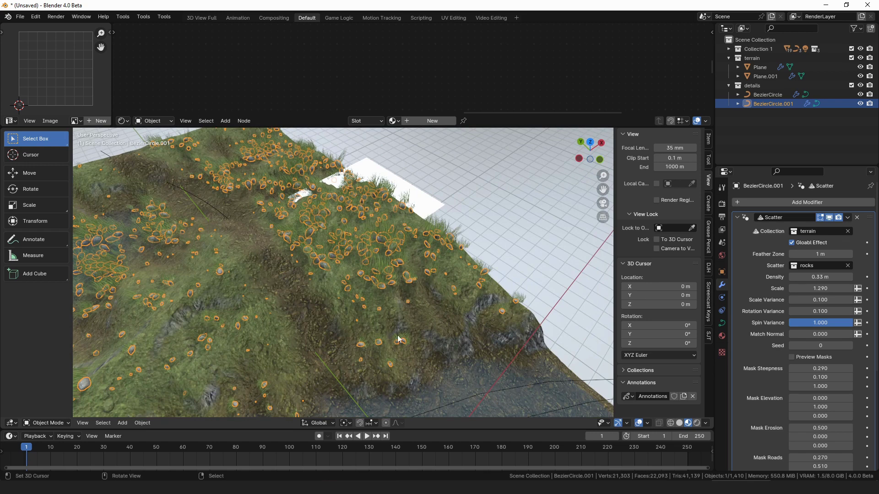
Preview the rock scatter's masks and set the factors of Mask Steepness and Mask Water to 0 and Mask Noise to 0.66
click(818, 358)
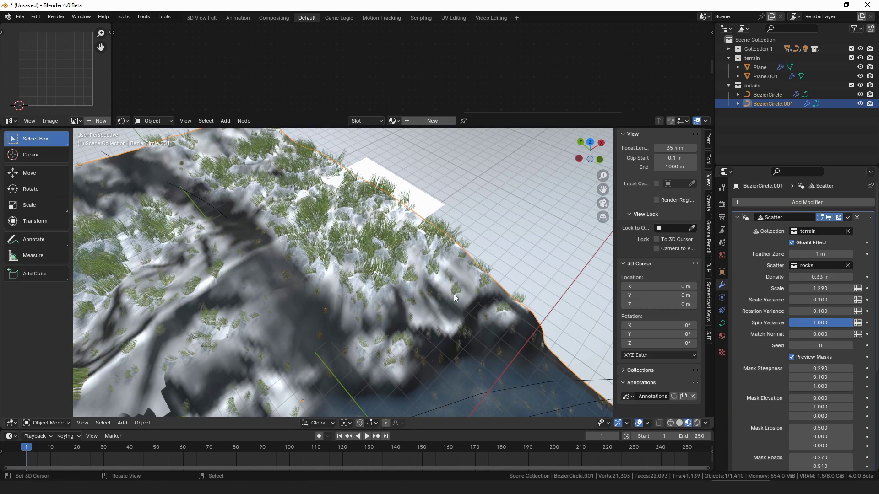
drag(824, 387, 776, 386)
scroll(831, 387, down, 2)
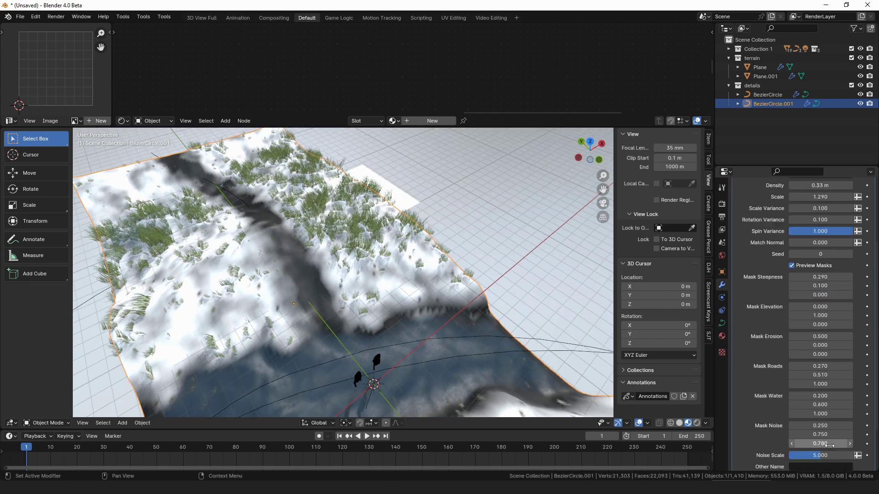
drag(824, 414, 804, 414)
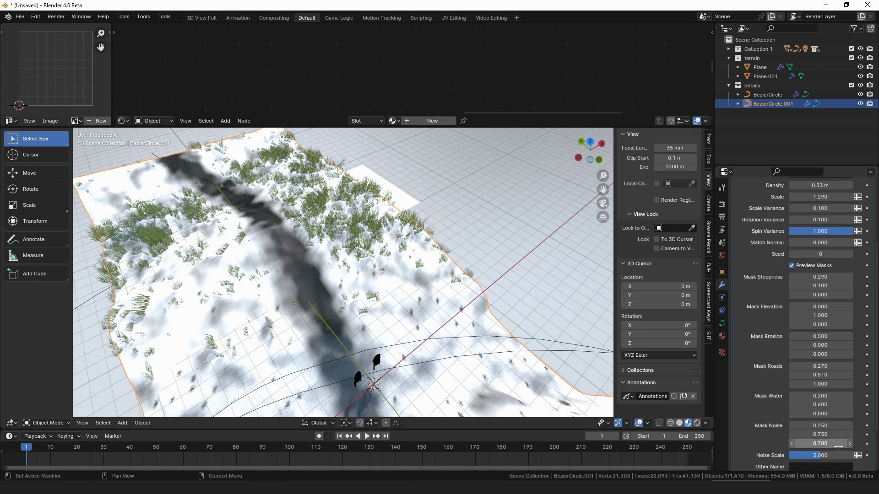
drag(824, 444, 813, 443)
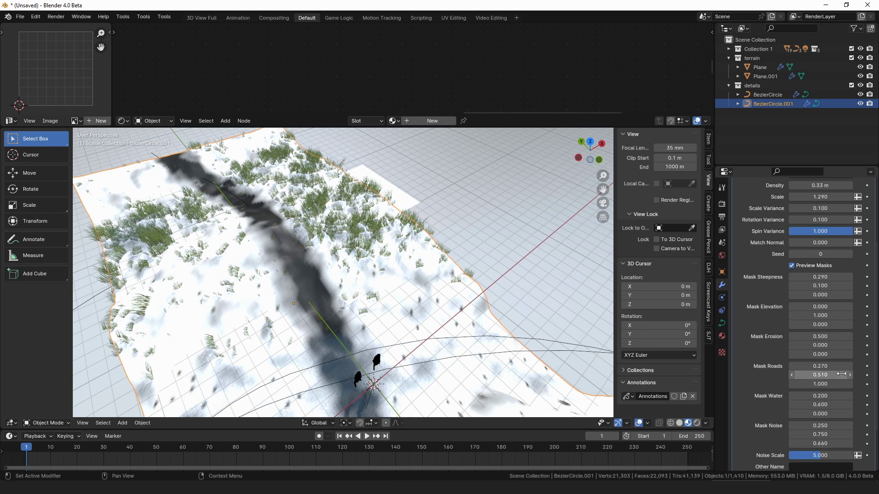
Set the rocks' Mask Erosion minimum to 0.25, maximum to 0.63 and factor to 1, and turn off the mask preview
drag(820, 355, 839, 345)
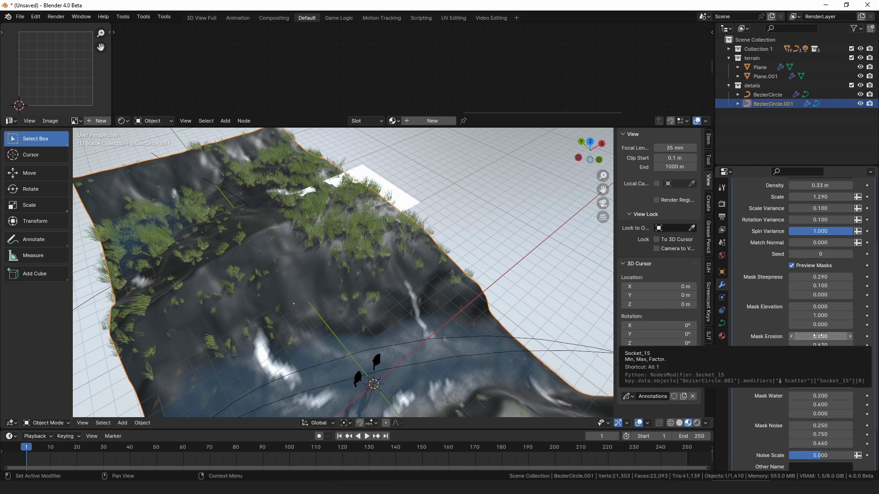
drag(820, 336, 836, 336)
scroll(811, 336, up, 1)
click(792, 284)
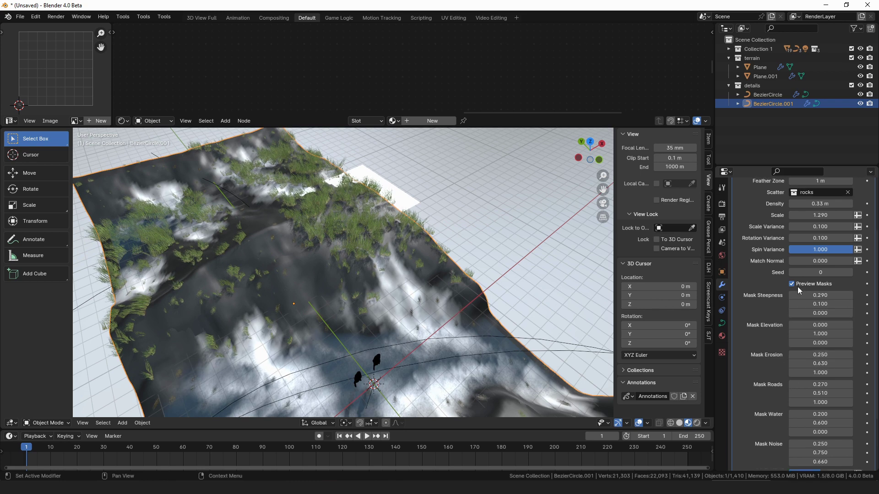
middle_drag(457, 297, 466, 288)
scroll(820, 308, up, 2)
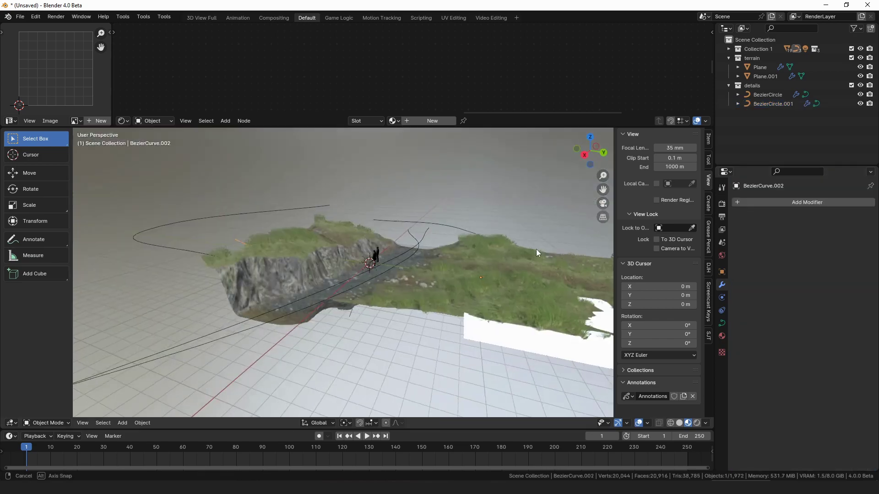
middle_drag(537, 249, 380, 271)
key(ctrl+Tab)
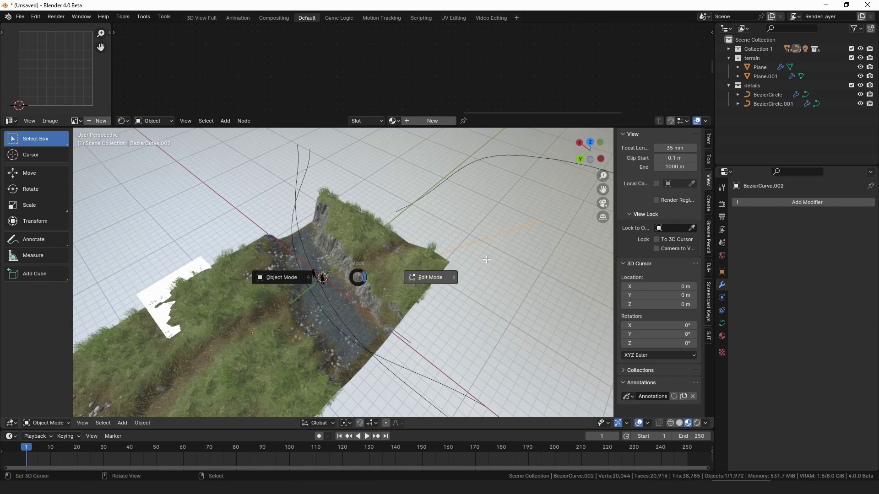
click(430, 277)
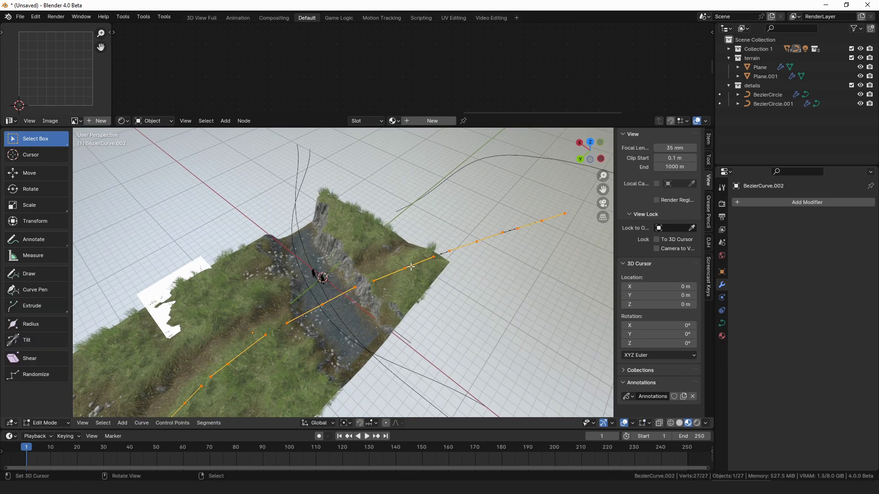
key(ctrl+Tab)
Select both terrain tiles by group and disable their Erode_03 modifier in the viewport
click(398, 299)
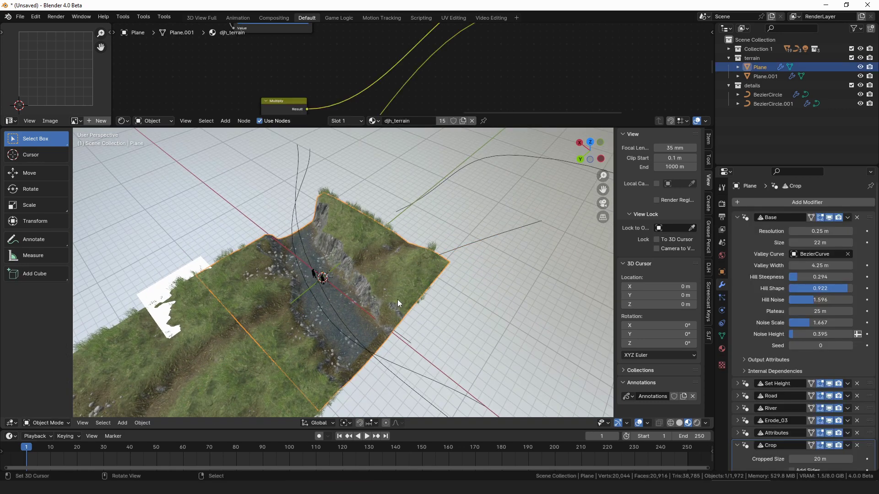
key(shift+g)
click(396, 300)
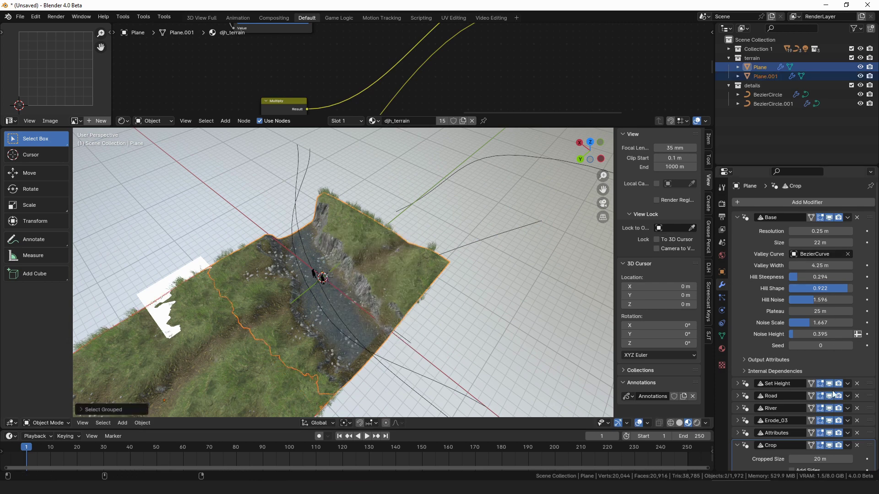
click(829, 421)
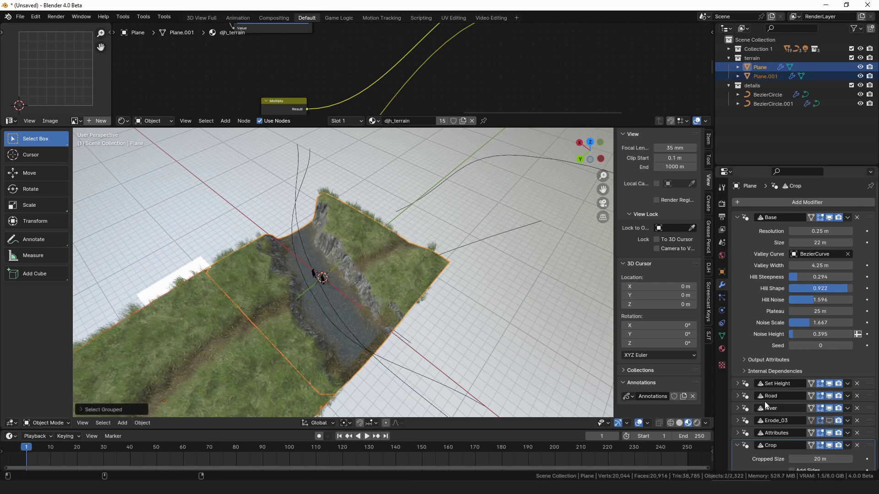
Edit the road curve and adjust the radius of its control point on the grassy bank across the river
right_click(455, 245)
key(ctrl+Tab)
click(437, 273)
scroll(382, 281, up, 3)
middle_drag(371, 285, 385, 291)
click(429, 256)
key(alt+s)
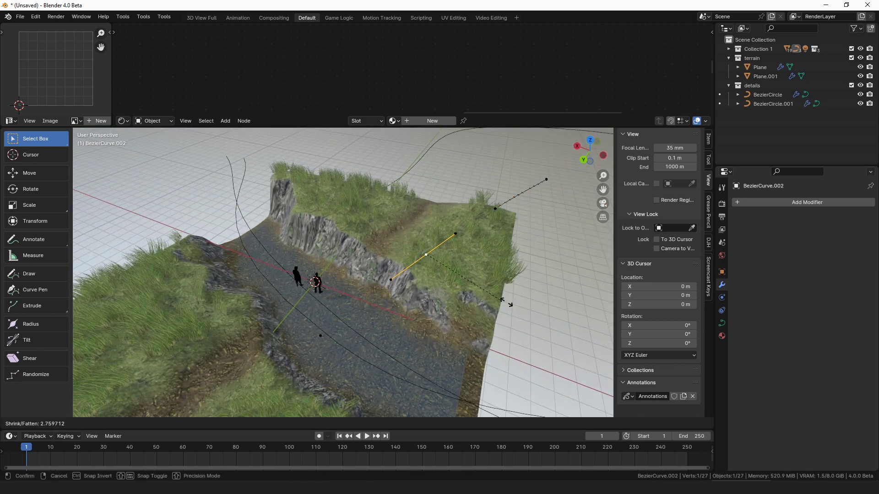
click(449, 272)
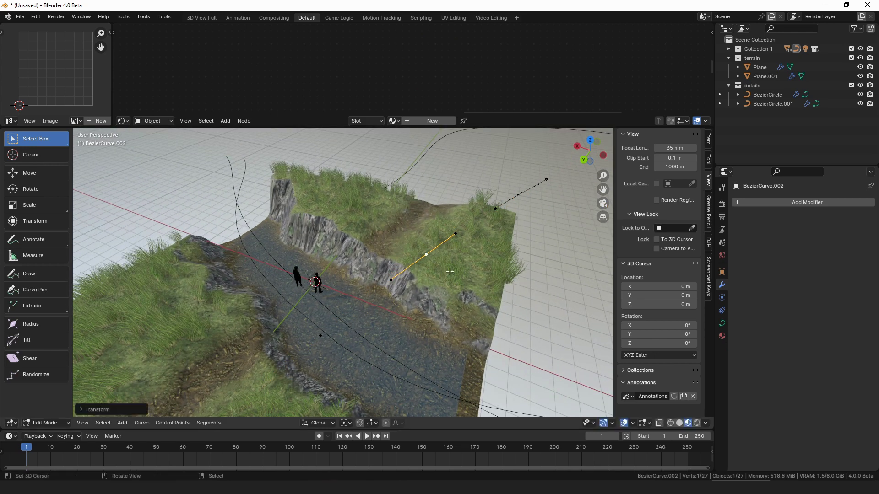
Shrink the radius of the road curve's control point in the riverbed to 0 and return to Object Mode
click(323, 335)
key(alt+s)
text(0)
key(Return)
key(Tab)
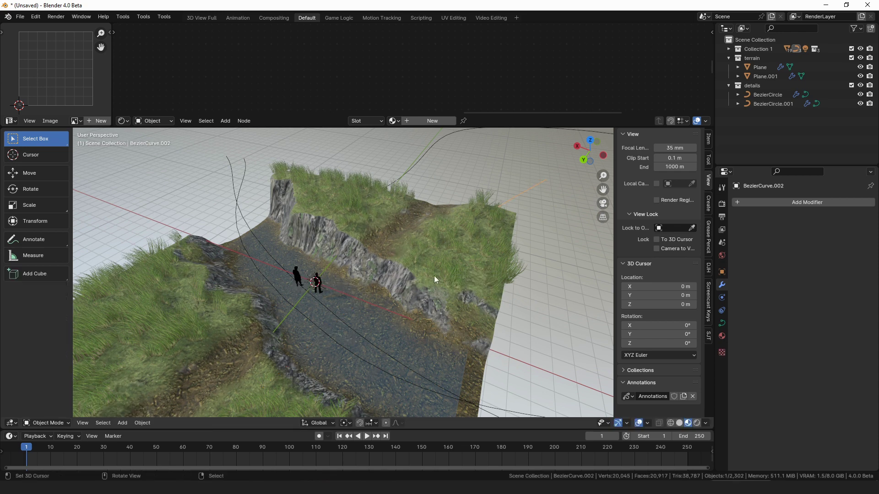
Set the Erode value of the Plane terrain tile's Road modifier to 0.66
middle_drag(434, 276, 448, 281)
click(421, 246)
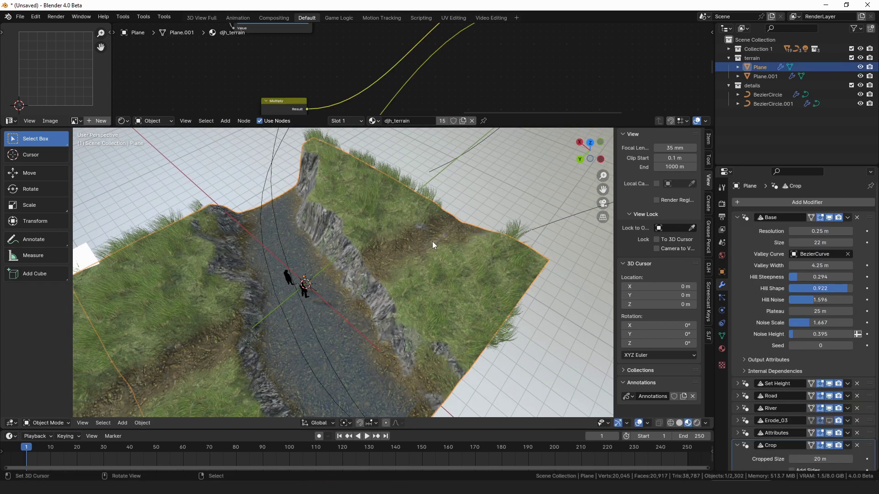
scroll(805, 362, down, 2)
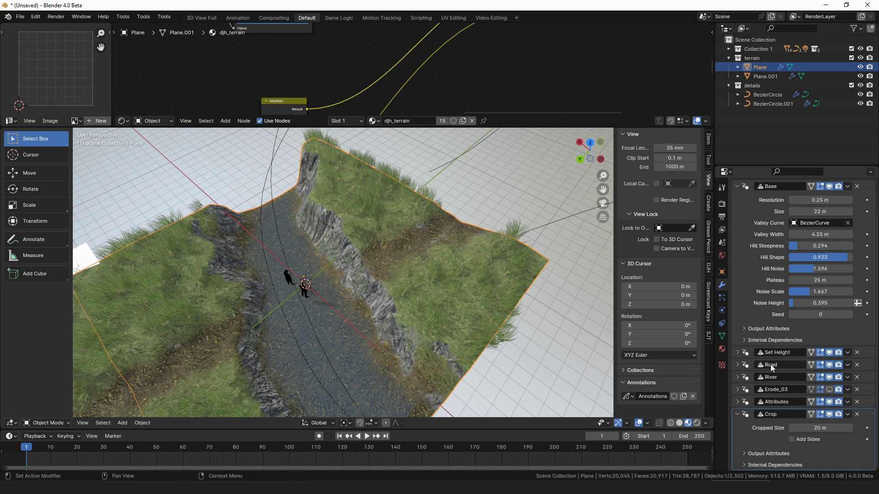
click(737, 365)
drag(816, 390, 836, 390)
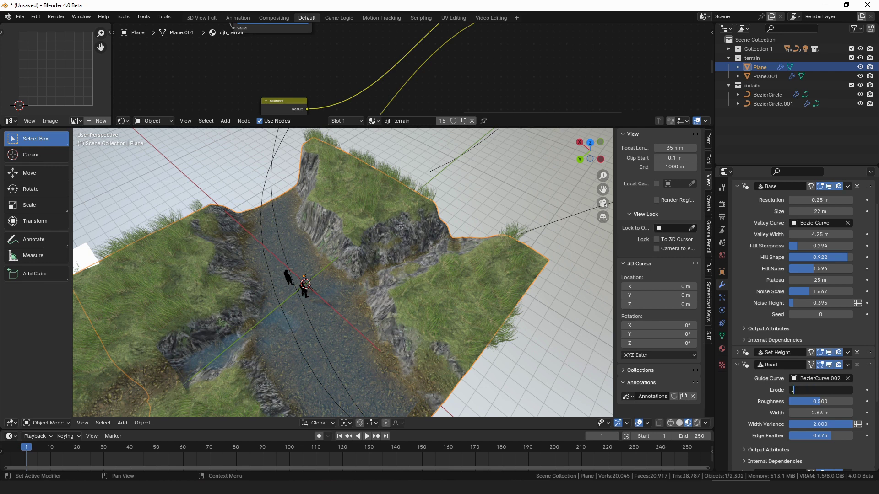
key(Return)
Select the grouped terrain tiles and copy the active tile's modifiers to the other tile
key(shift+l)
click(387, 279)
key(shift+g)
click(386, 279)
key(ctrl+l)
click(387, 278)
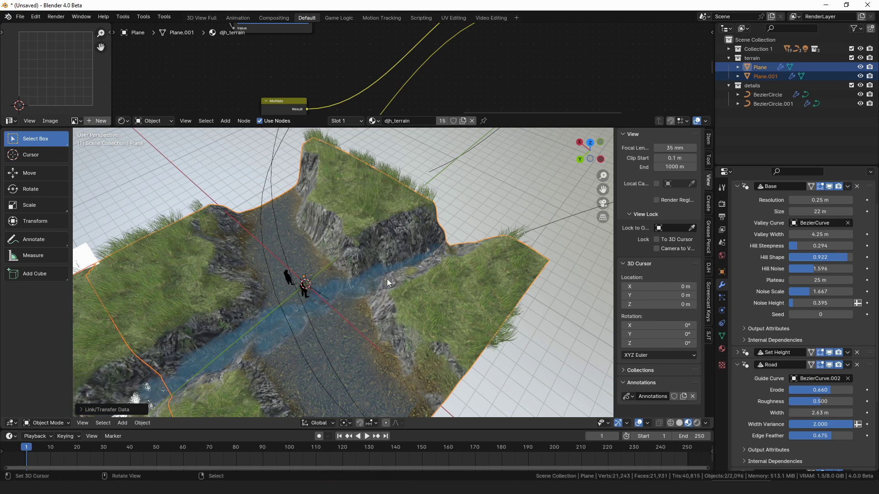
Select all points of the road curve in Edit Mode and raise them along the Z axis
scroll(411, 268, down, 3)
right_click(477, 241)
key(Tab)
middle_drag(357, 315, 353, 282)
key(a)
key(g)
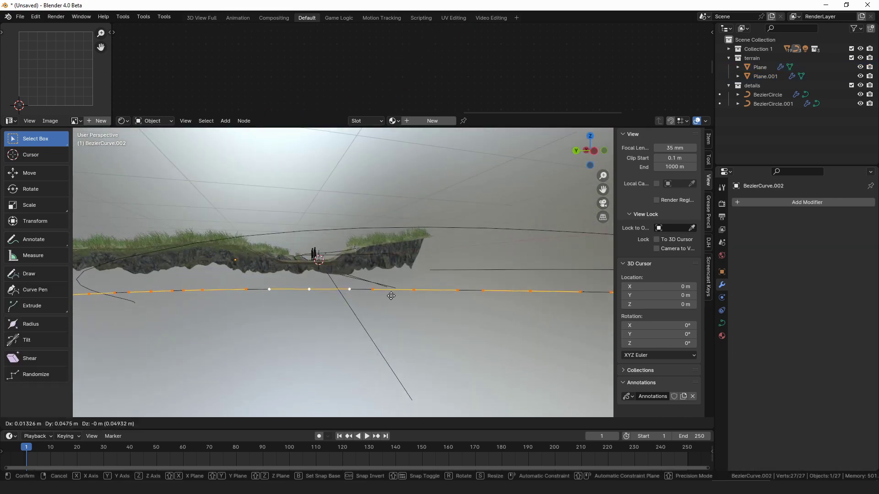
key(z)
click(397, 259)
Fine-tune the road curve's height along the Z axis and return to Object Mode
middle_drag(396, 260, 402, 282)
scroll(402, 280, up, 5)
key(g)
key(z)
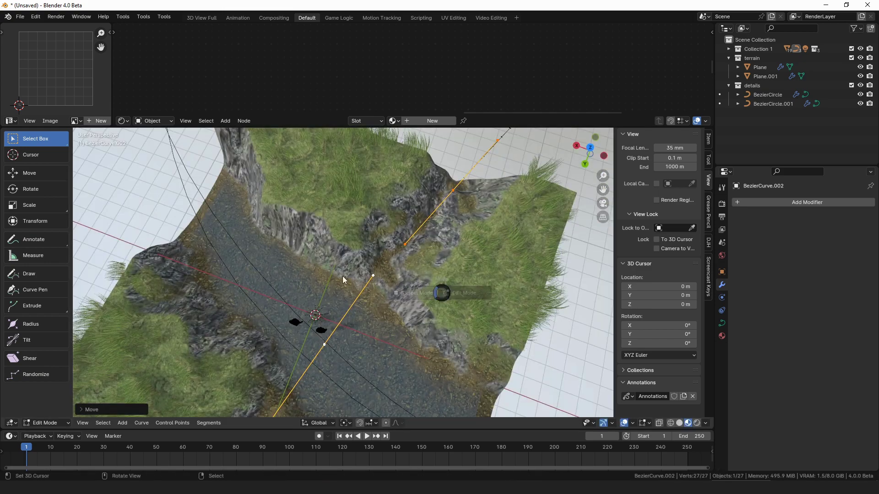
key(Tab)
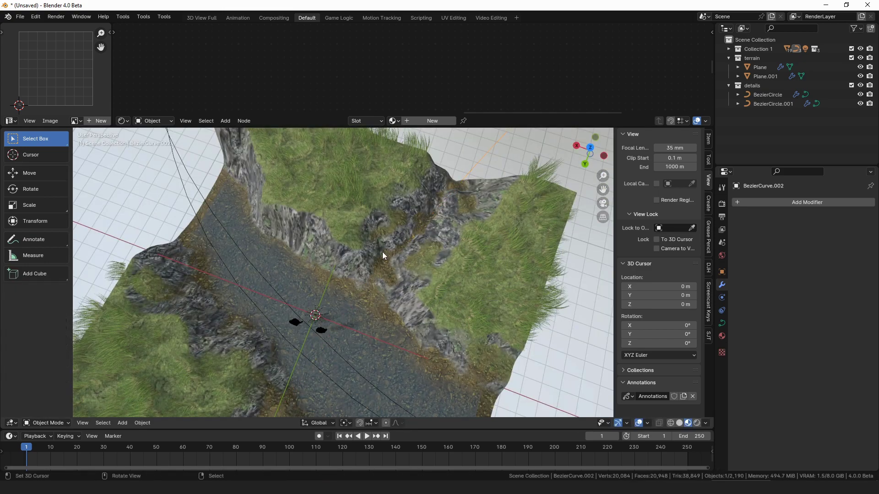
Select the Plane.001 terrain tile and set its Road modifier's Width Variance to 0.732 and Edge Feather to 0.521
click(383, 254)
mouse_move(404, 251)
middle_down()
mouse_move(432, 238)
mouse_move(416, 218)
mouse_move(427, 258)
mouse_move(408, 240)
mouse_move(419, 250)
middle_up()
scroll(491, 273, up, 4)
scroll(803, 320, down, 3)
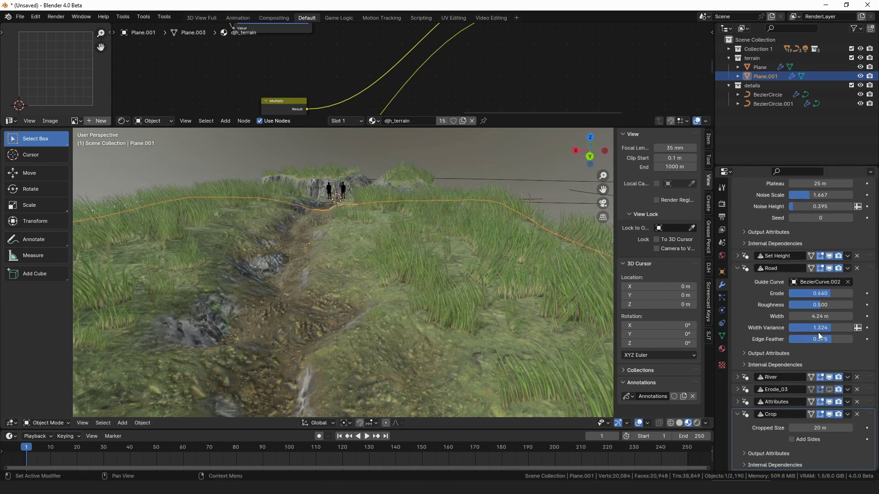
drag(819, 329, 778, 328)
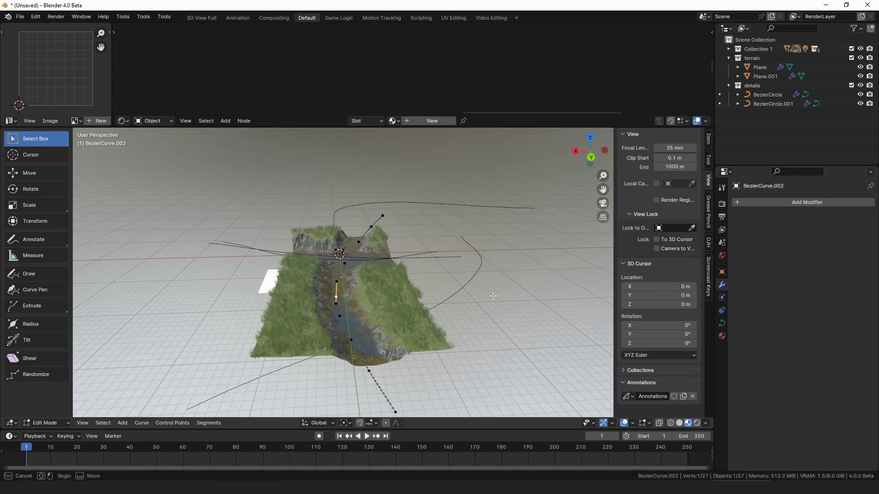
Raise the selected road curve points over the near terrain tile along Z by about 1.4 m
scroll(424, 307, up, 3)
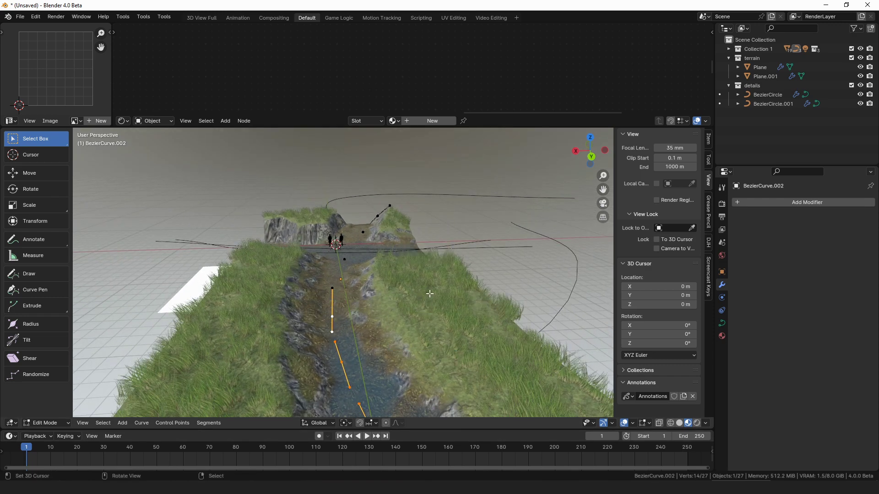
key(g)
key(z)
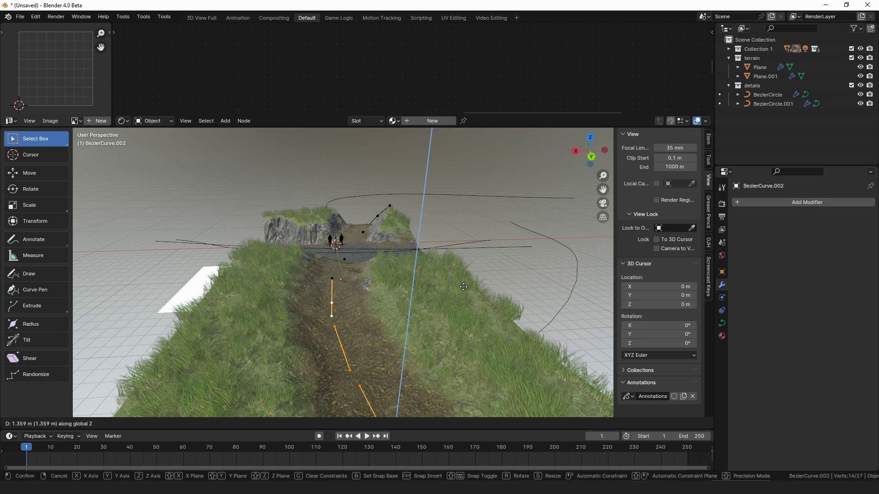
click(466, 281)
Select the road curve control point just beyond the terrain's far edge and raise it along Z by about 1 m
middle_drag(466, 281, 322, 283)
scroll(321, 282, down, 3)
right_click(341, 327)
middle_drag(342, 327, 500, 318)
key(g)
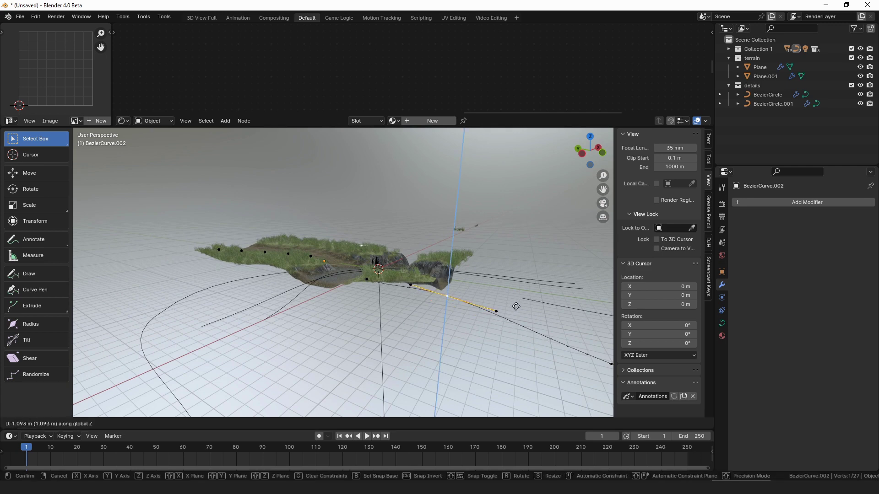
click(503, 305)
scroll(554, 341, down, 2)
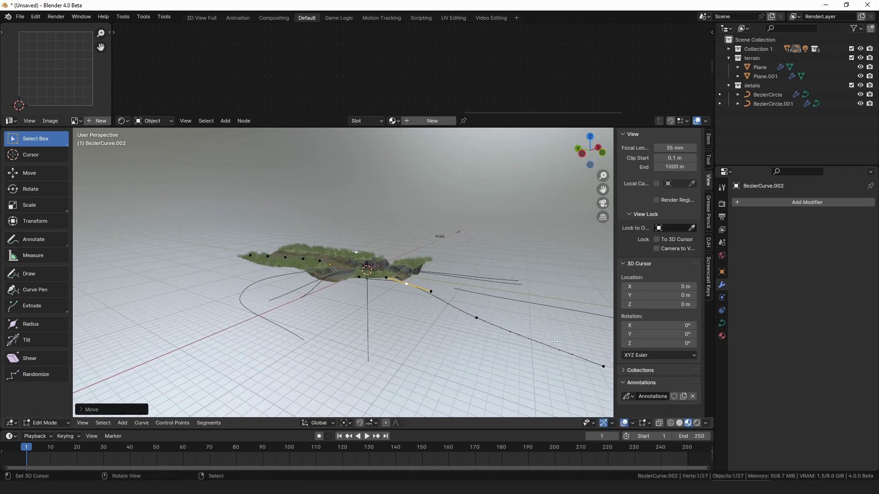
Raise the next outer control points of the road curve along Z and return to Object Mode
click(475, 318)
key(g)
key(z)
click(589, 317)
middle_drag(353, 233, 451, 298)
scroll(450, 276, up, 4)
scroll(451, 276, up, 1)
key(ctrl+Tab)
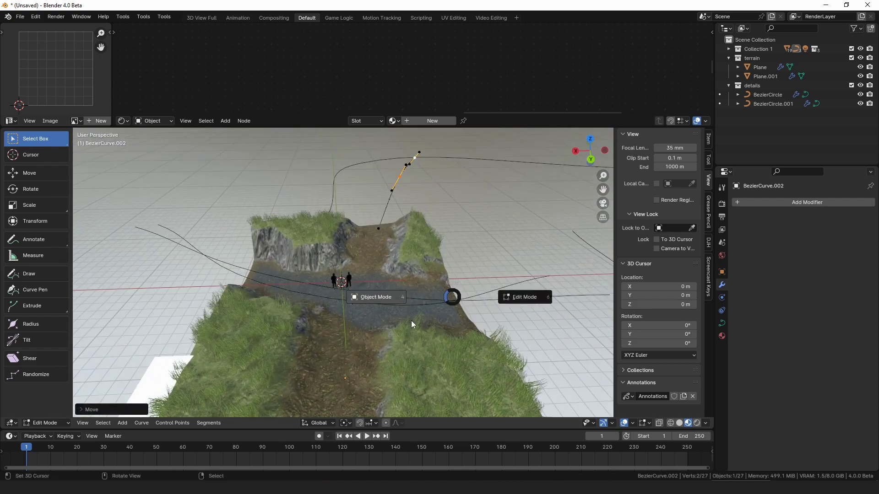
click(411, 321)
Select both grouped terrain tiles and enable the Erode_03 modifier's viewport display on them
middle_drag(411, 321, 369, 274)
click(369, 274)
click(355, 296)
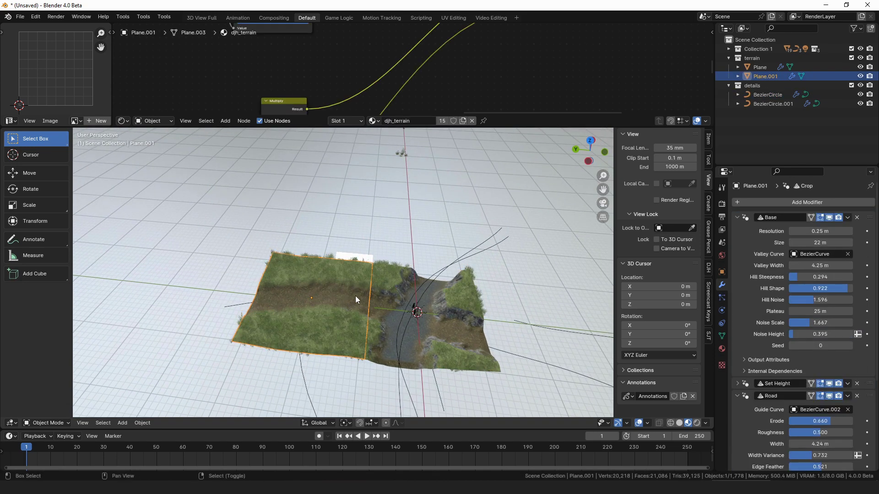
key(shift+g)
click(355, 295)
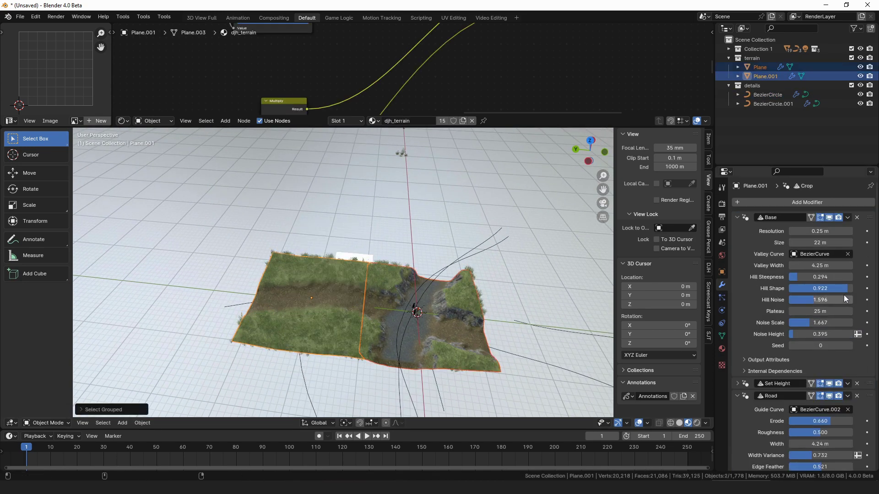
click(741, 396)
scroll(809, 381, down, 2)
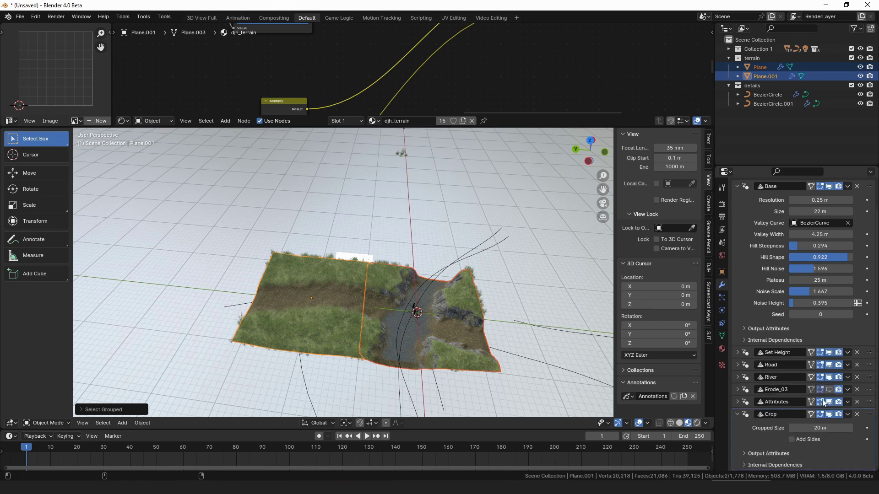
scroll(461, 332, up, 5)
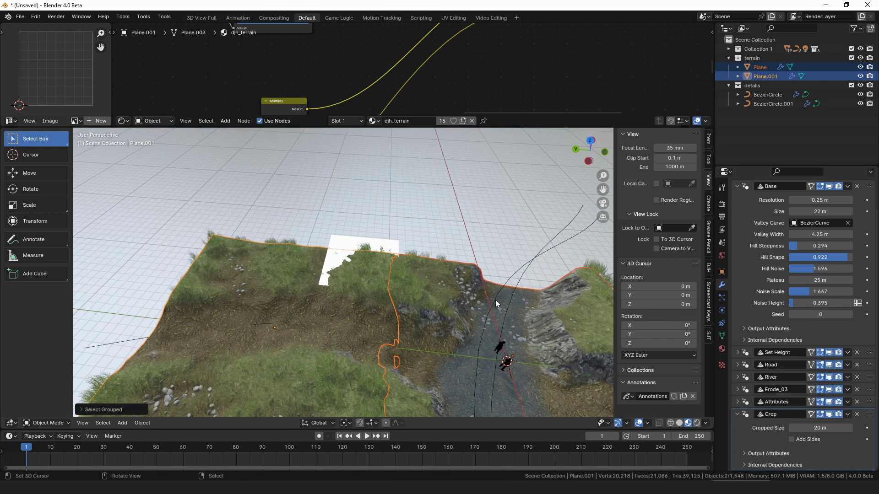
Select the rock scatter curve and duplicate it in place
click(495, 300)
mouse_move(507, 325)
middle_down()
mouse_move(459, 283)
mouse_move(506, 326)
mouse_move(501, 311)
middle_up()
key(shift+d)
right_click(498, 315)
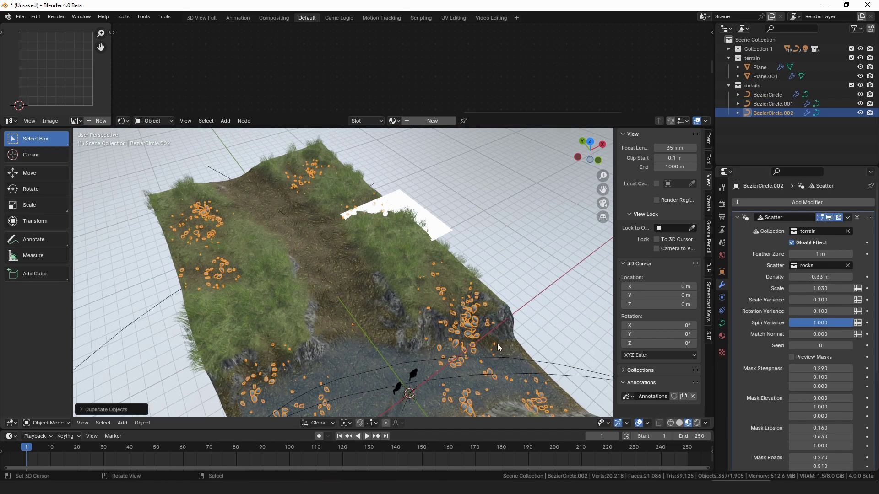
Set the duplicated Scatter modifier's Seed to 1 and its Scatter collection to plants
click(851, 346)
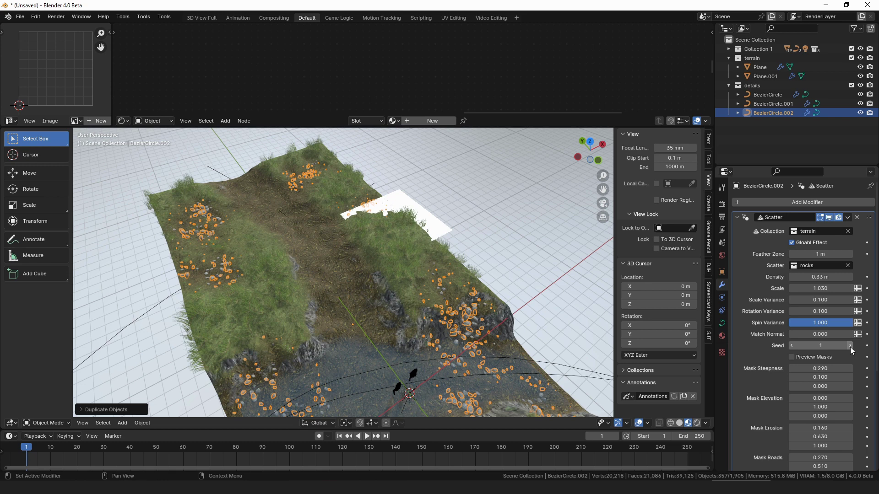
click(849, 269)
click(822, 266)
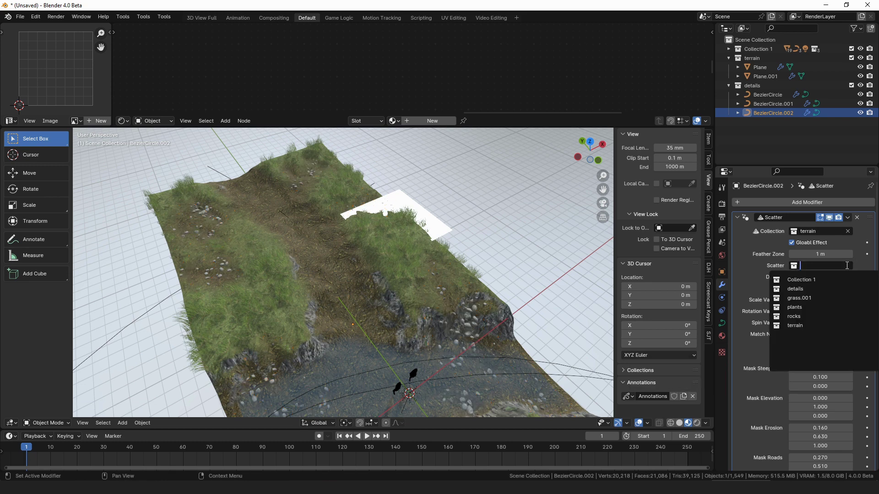
click(832, 307)
Set the plant scatter's Density to 0.58 m and its third Mask Water value to 1.000
middle_drag(459, 297, 450, 263)
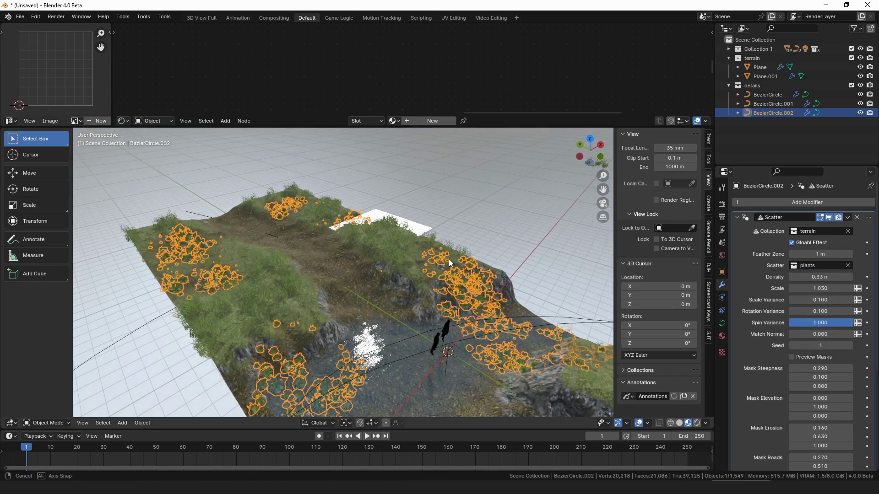
scroll(518, 317, up, 3)
shift+middle_drag(517, 318, 369, 255)
scroll(369, 255, up, 1)
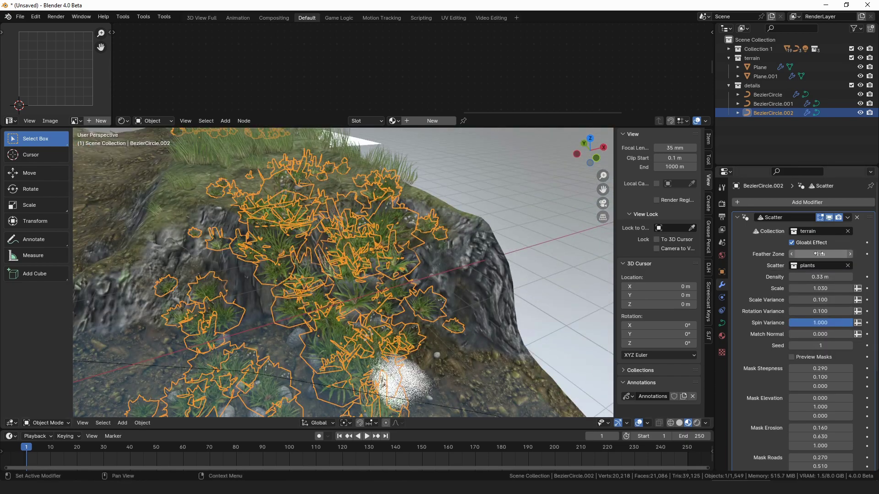
drag(817, 277, 845, 277)
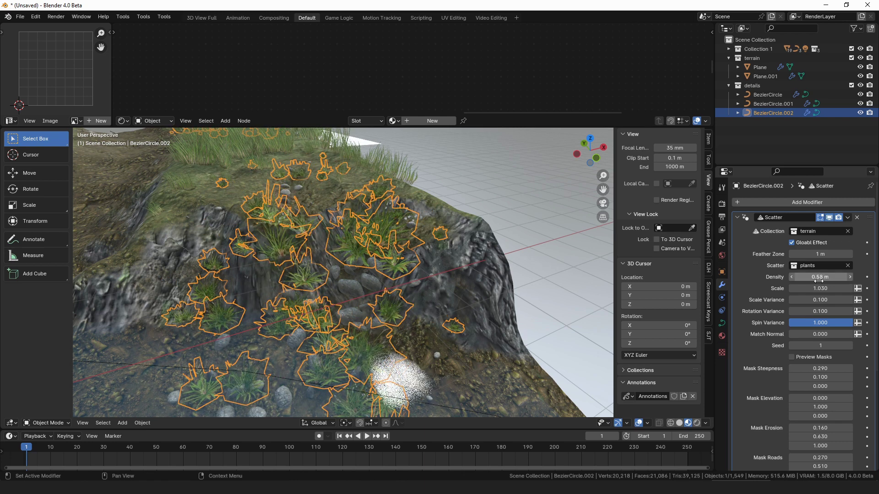
scroll(810, 398, down, 7)
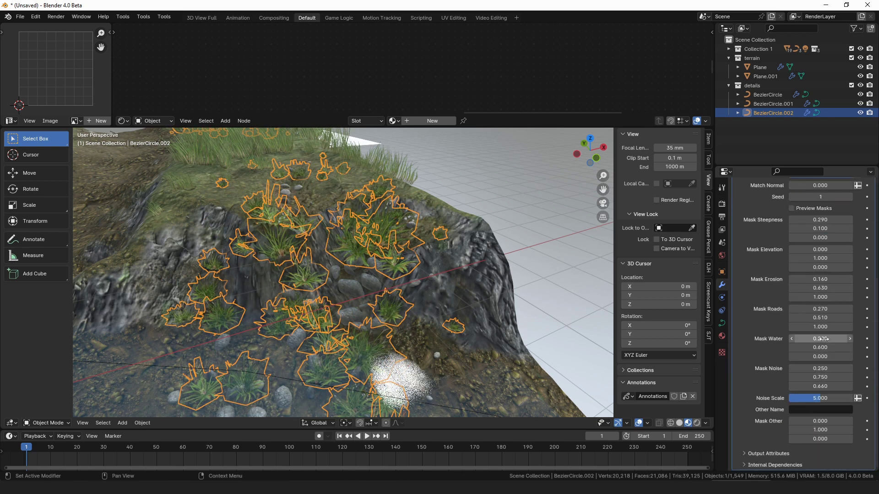
drag(814, 358, 842, 358)
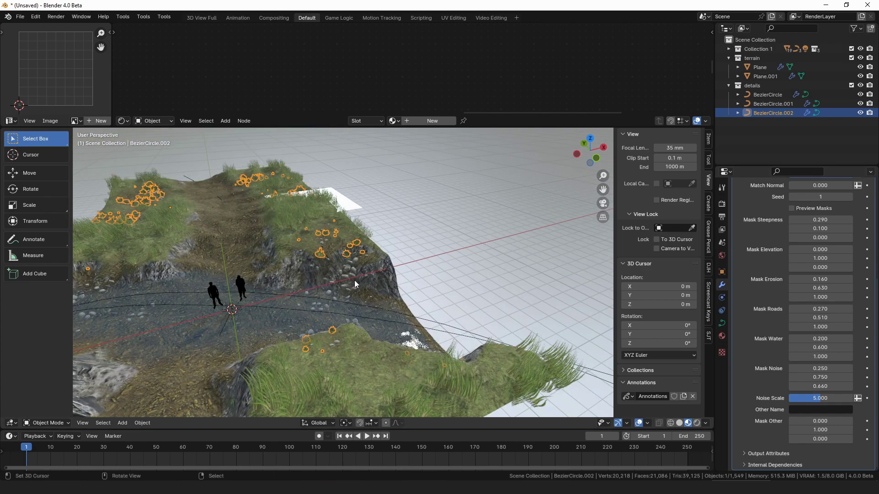
Examine the scattered plants among the rocks up close and the whole two-tile terrain from several angles
middle_drag(215, 320, 356, 260)
scroll(356, 262, up, 7)
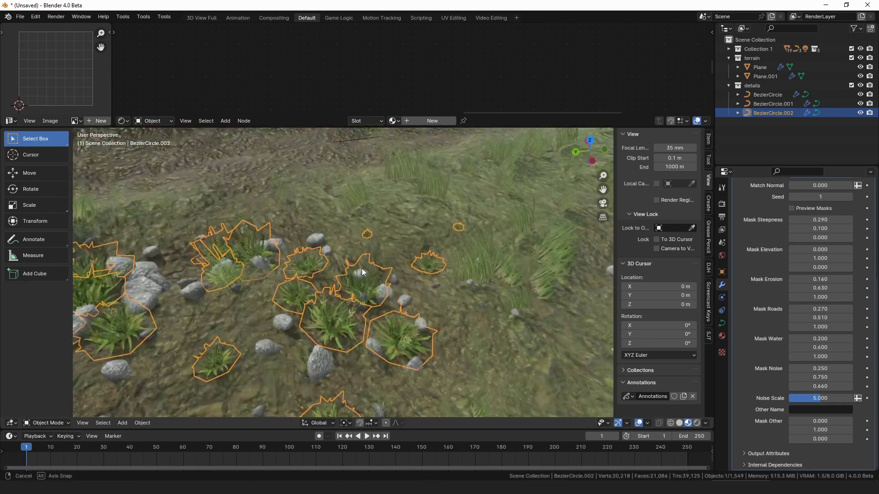
key(alt+a)
scroll(285, 265, down, 3)
scroll(279, 254, down, 5)
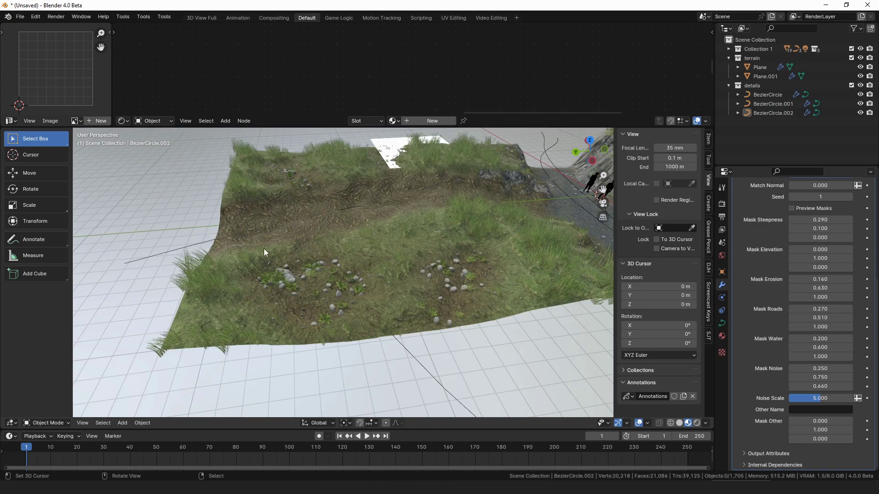
middle_drag(363, 273, 337, 287)
middle_drag(428, 340, 377, 254)
scroll(380, 269, down, 2)
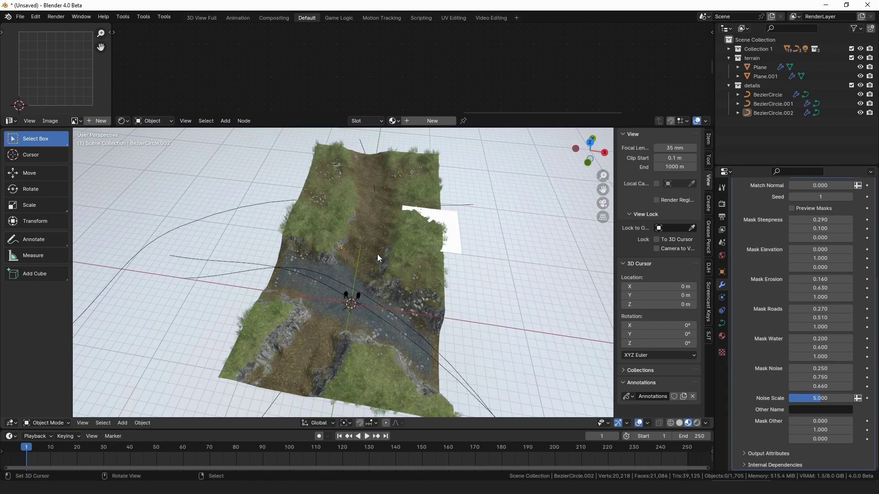
shift+middle_drag(367, 213, 403, 254)
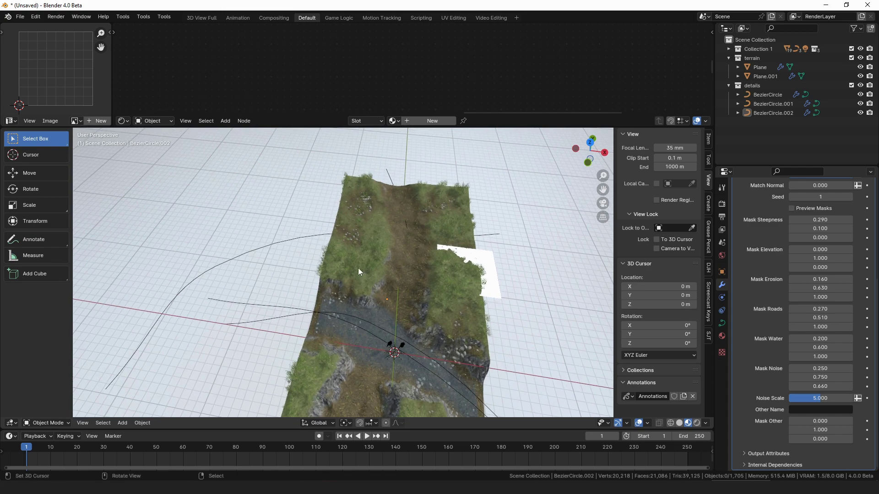
right_click(263, 252)
scroll(374, 273, down, 4)
click(350, 263)
mouse_move(350, 263)
middle_down()
mouse_move(416, 230)
mouse_move(362, 262)
middle_up()
click(341, 229)
middle_drag(341, 229, 429, 265)
Extrude the white plane's outer edge upward and again outward in Edit Mode, and return to Object Mode
click(426, 273)
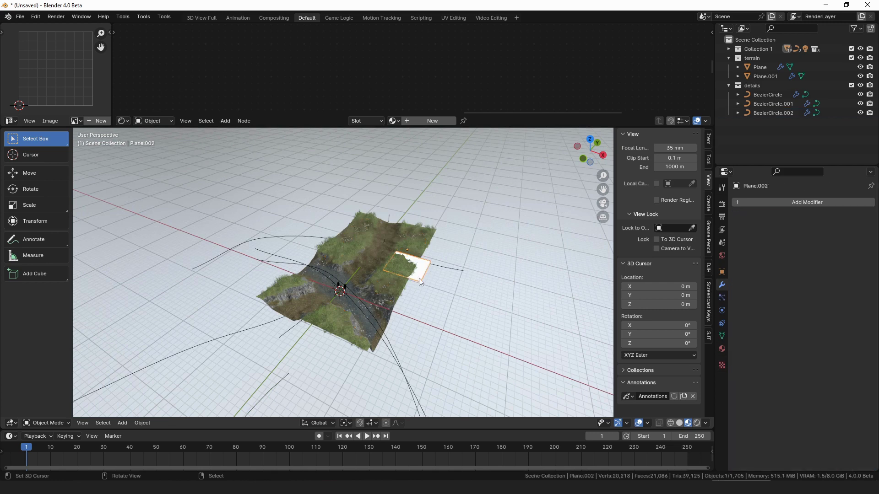
key(ctrl+Tab)
click(560, 290)
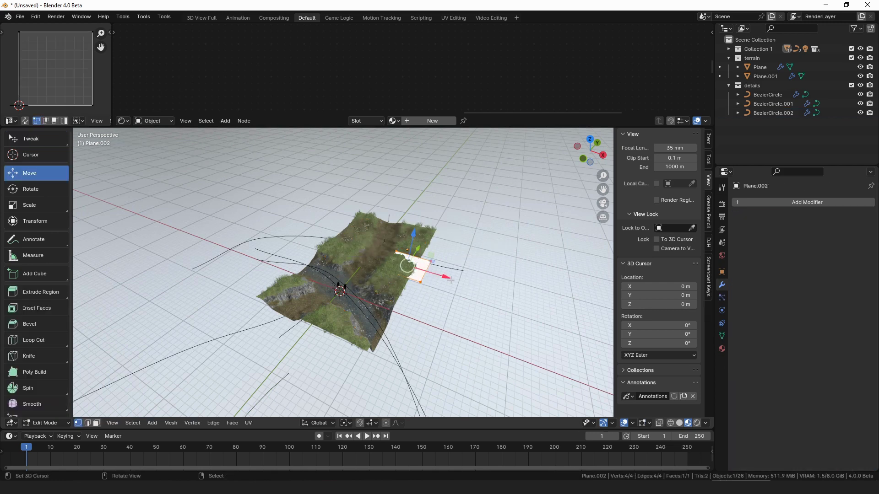
right_click(433, 259)
shift+right_click(420, 285)
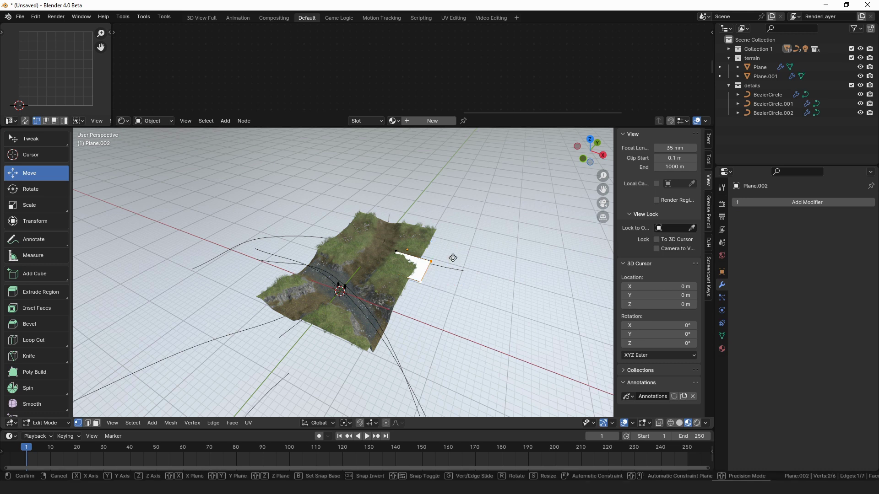
key(e)
click(453, 258)
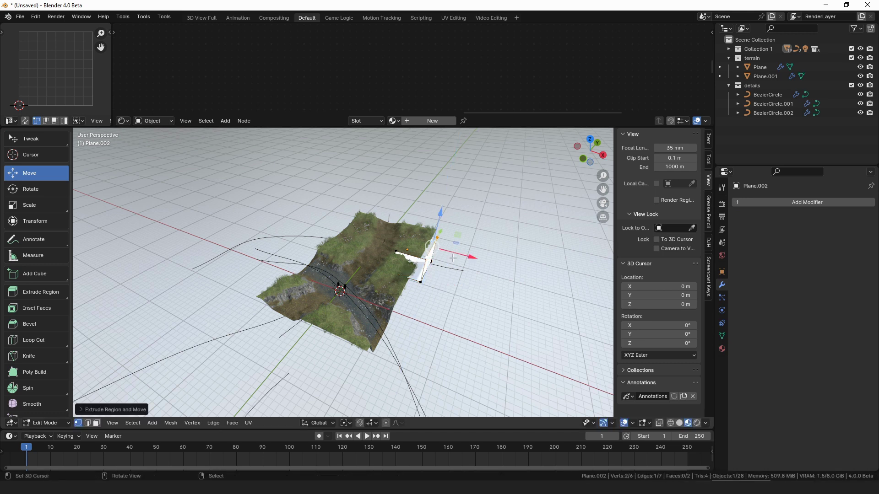
key(e)
click(518, 285)
key(ctrl+Tab)
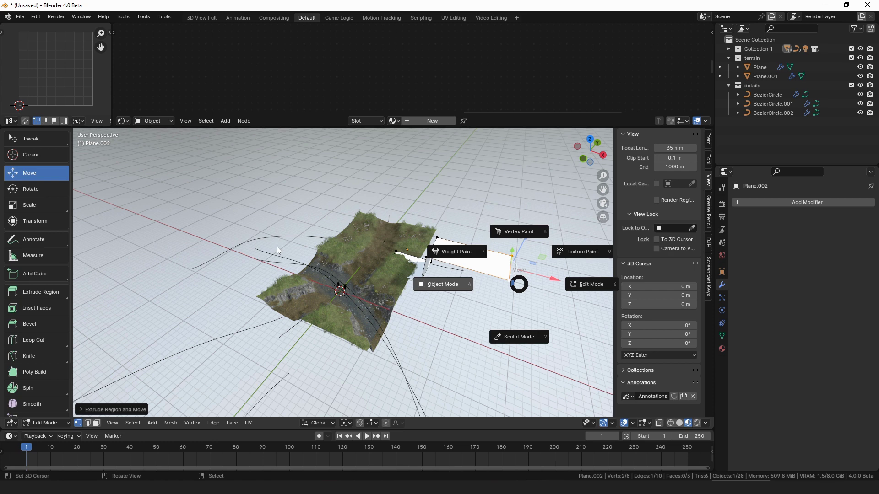
click(276, 247)
Select the grouped terrain tiles, duplicate them 20 m along the X axis, and deselect everything
middle_drag(397, 258, 420, 275)
right_click(421, 282)
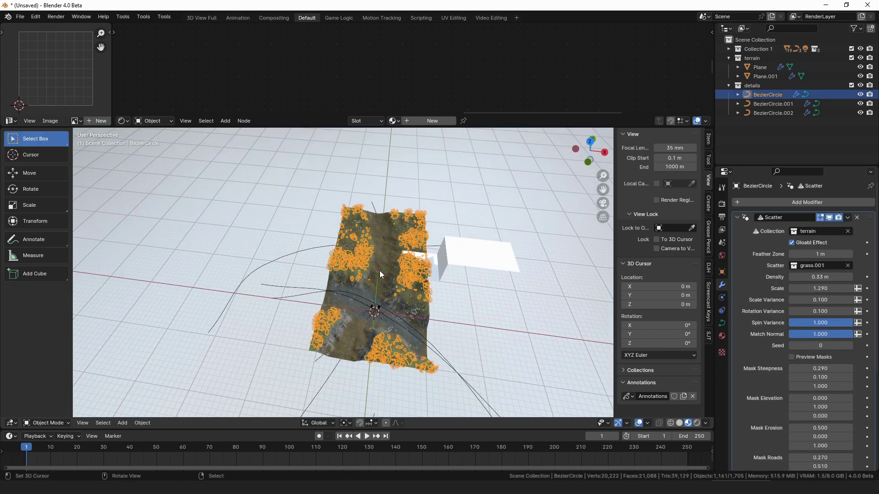
click(380, 242)
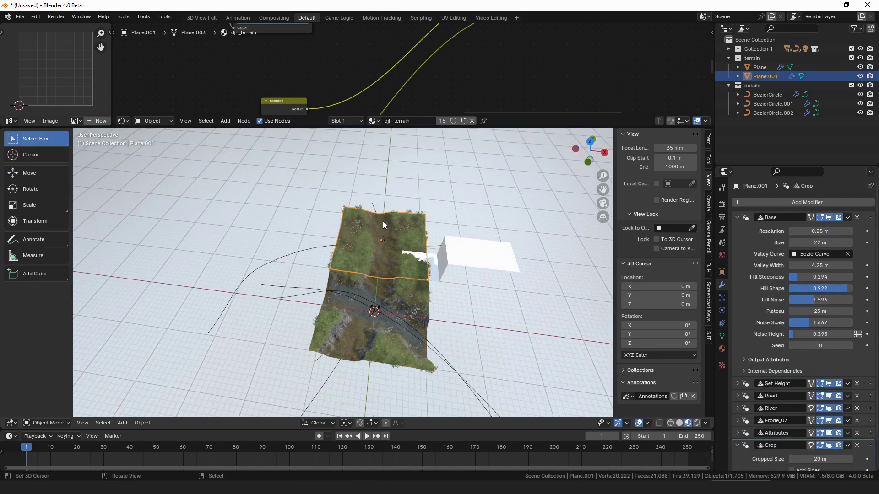
key(shift+g)
click(397, 277)
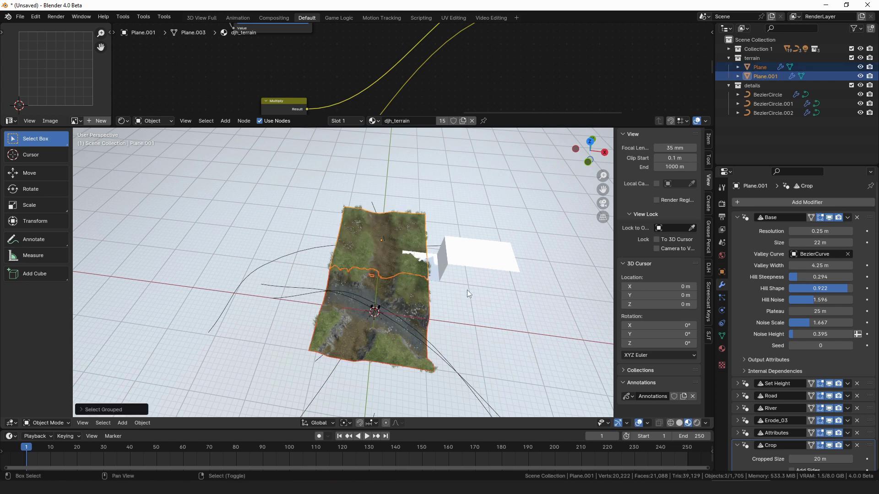
key(shift+d)
text(x)
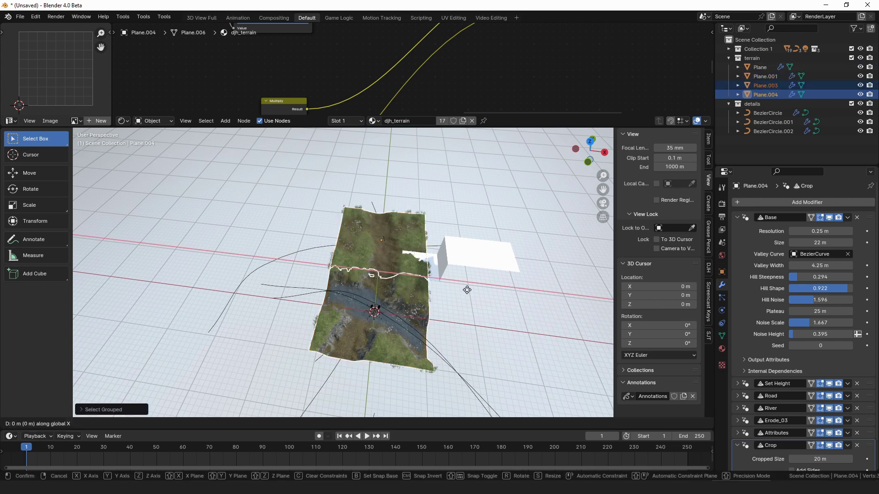
text(20)
key(Return)
key(alt+a)
Select the white guide plane and set its viewport Display As option to Wire
middle_drag(330, 286, 430, 279)
scroll(349, 287, up, 5)
click(225, 250)
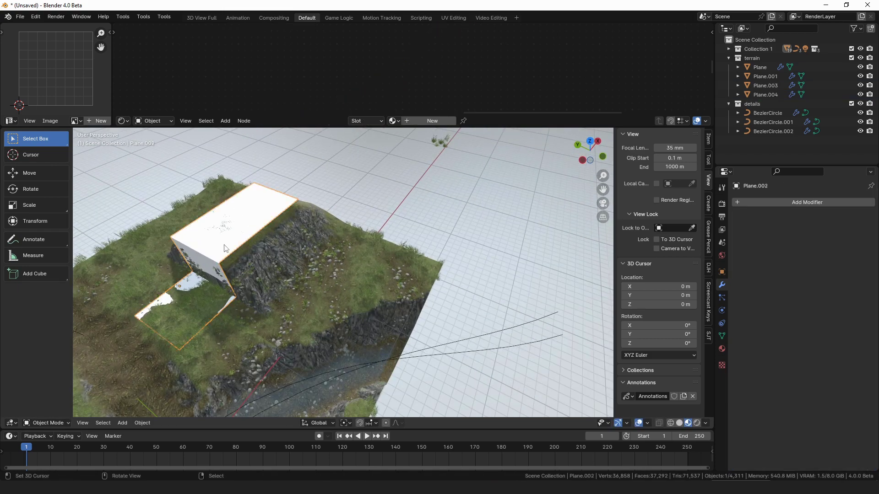
click(722, 272)
click(758, 397)
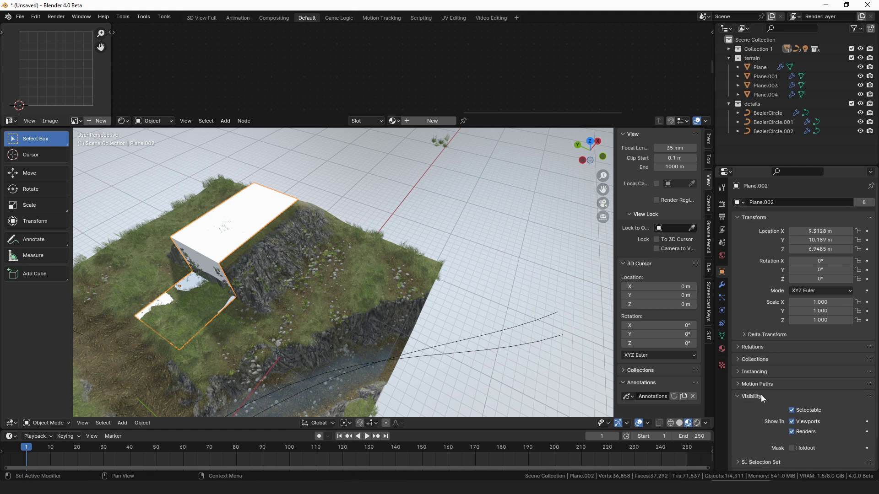
scroll(778, 398, down, 2)
click(755, 361)
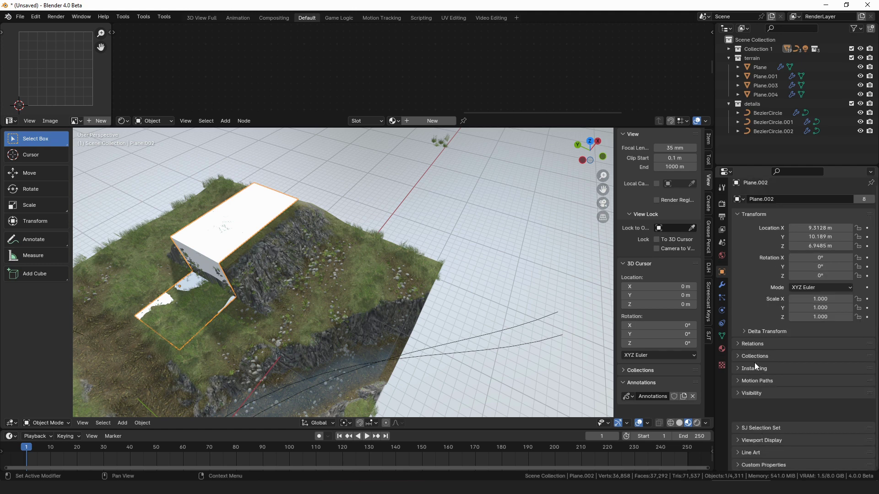
click(757, 422)
scroll(778, 414, down, 5)
click(794, 408)
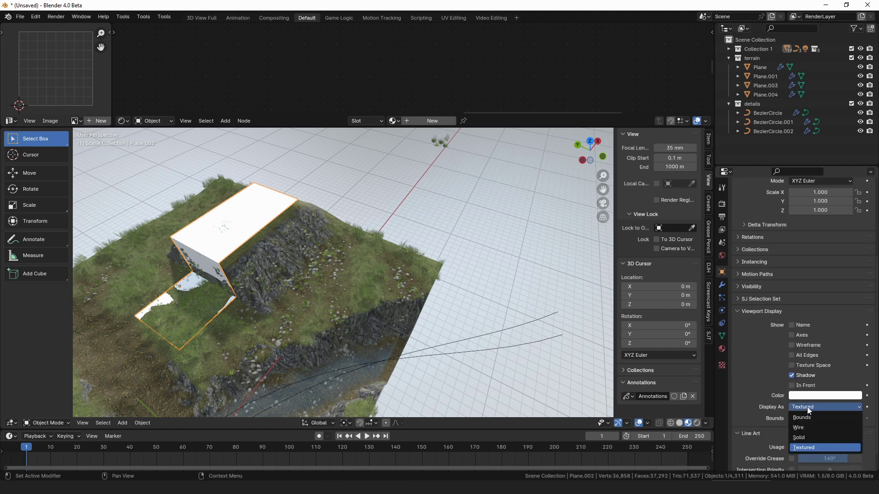
mouse_move(358, 293)
middle_down()
mouse_move(394, 285)
mouse_move(355, 283)
mouse_move(397, 271)
middle_up()
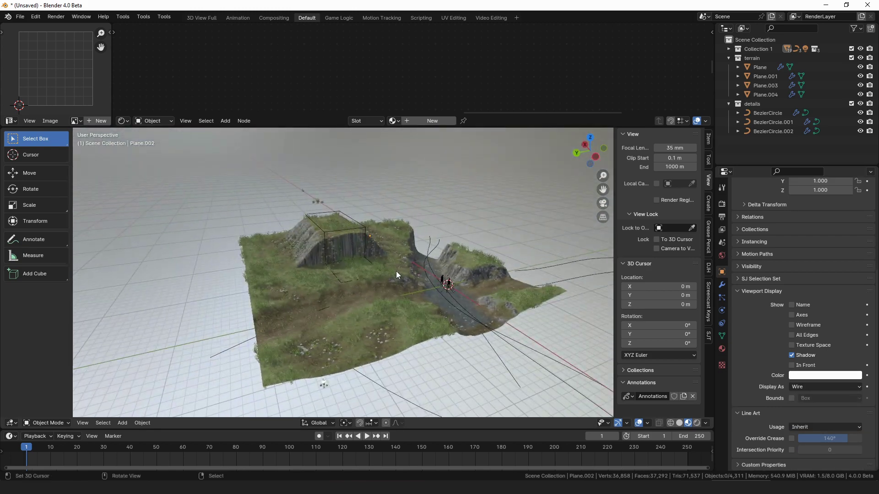
Shift two edges of the guide plane's raised section in Edit Mode to reshape the plateau, and return to Object Mode
scroll(396, 271, up, 4)
right_click(334, 196)
middle_drag(334, 196, 344, 201)
key(ctrl+Tab)
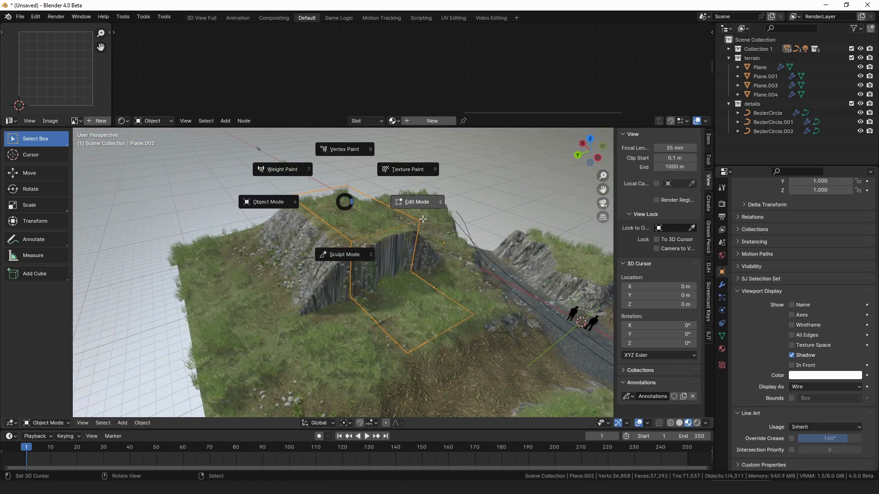
click(423, 219)
shift+click(427, 222)
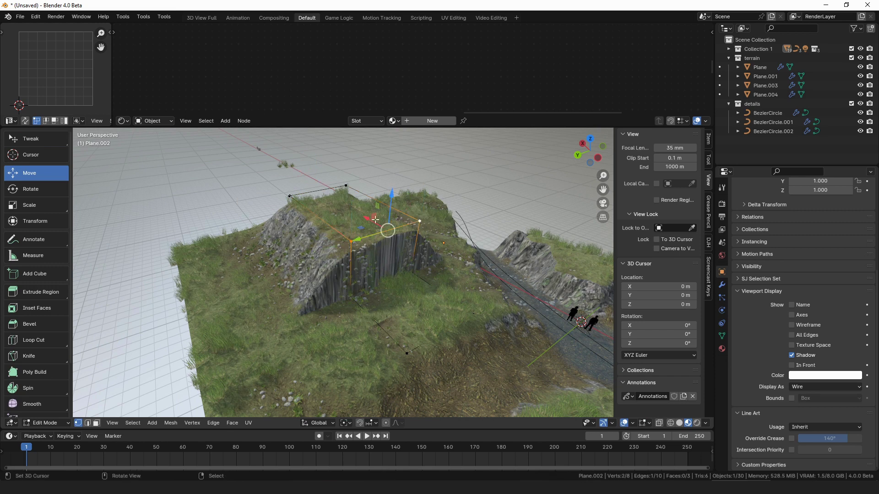
drag(361, 219, 356, 216)
click(334, 229)
drag(316, 181, 310, 185)
key(ctrl+Tab)
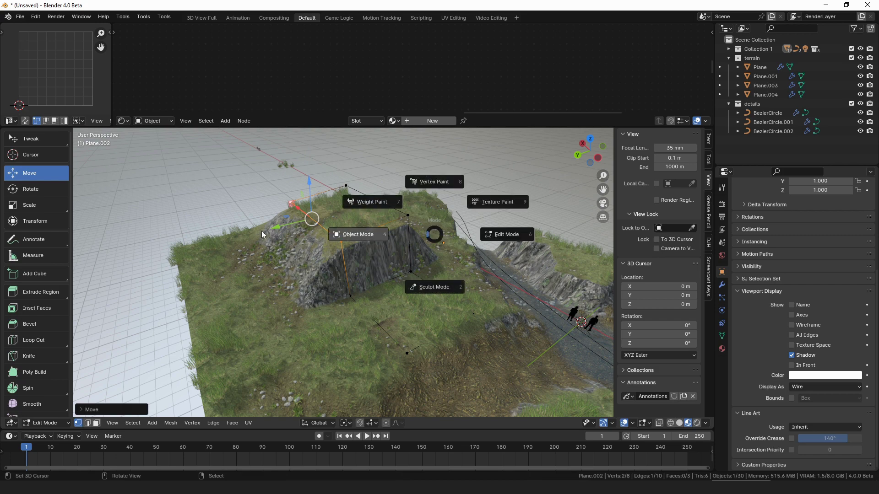
click(283, 255)
Examine the four-tile terrain and its reshaped plateau from several angles
middle_drag(477, 276, 405, 306)
key(alt+a)
scroll(430, 268, down, 7)
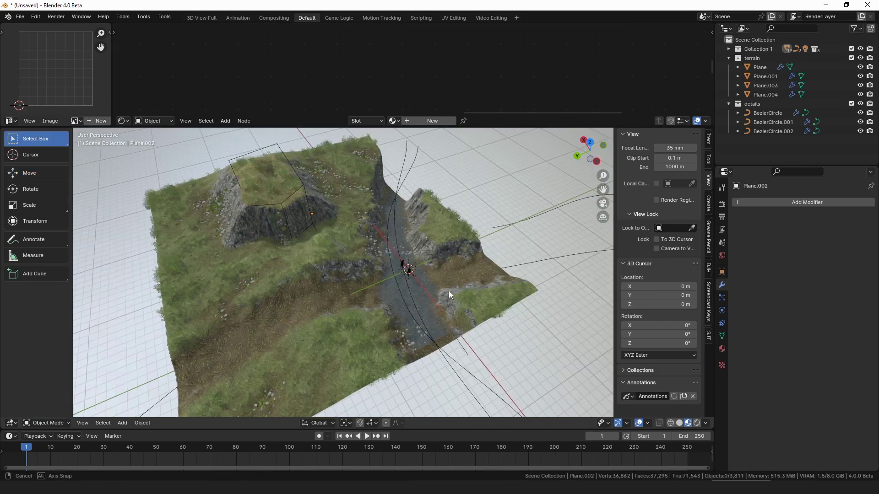
right_click(358, 189)
right_click(349, 177)
middle_drag(457, 228, 330, 238)
right_click(444, 246)
shift+right_click(306, 328)
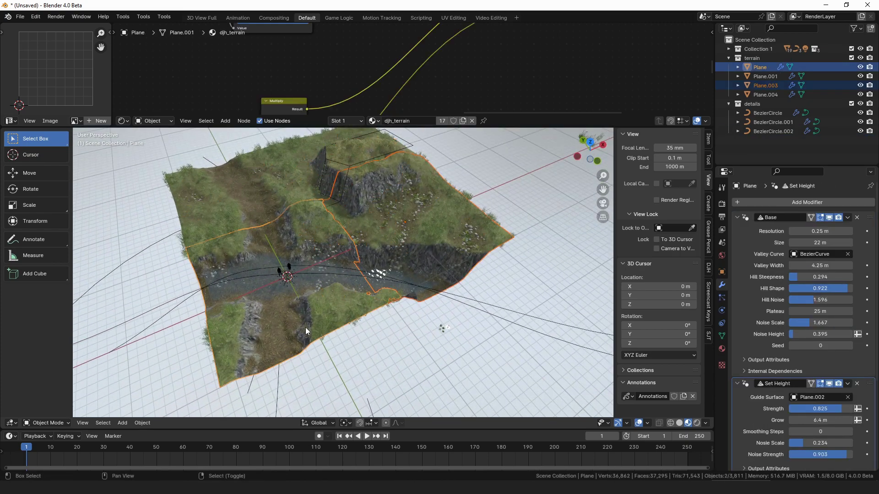
middle_drag(306, 328, 422, 322)
scroll(422, 322, down, 4)
key(alt+a)
scroll(409, 279, up, 6)
Select all the scatter objects in the details collection as a group and hide them
right_click(407, 183)
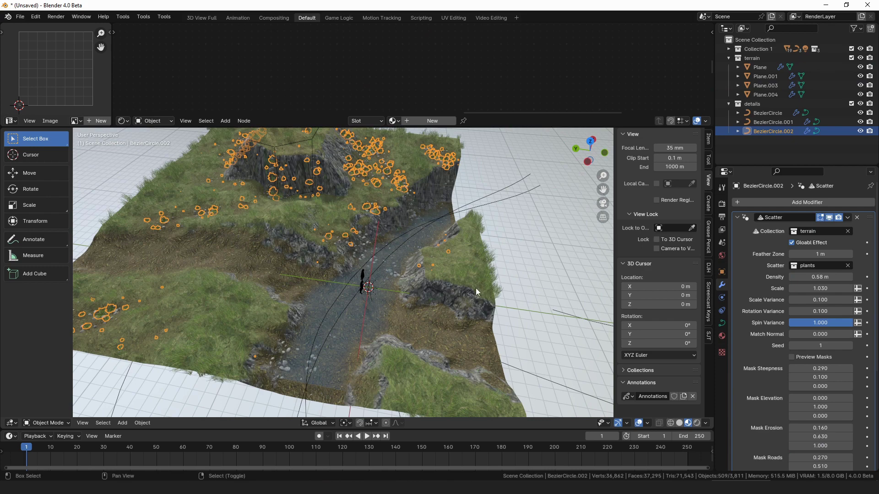
click(447, 191)
key(shift+g)
click(417, 167)
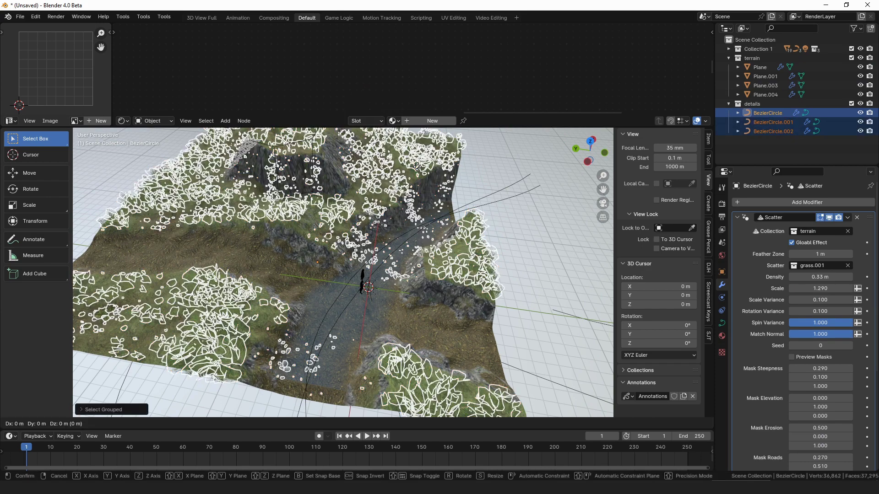
key(h)
Duplicate the two terrain tiles on the river side by -20 m along the Y axis and deselect everything
click(443, 240)
shift+right_click(448, 274)
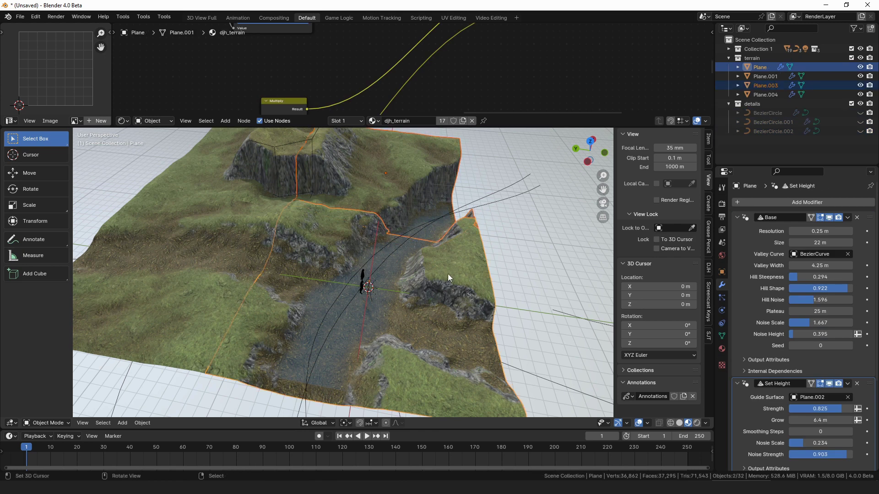
scroll(448, 273, down, 5)
middle_drag(440, 272, 455, 279)
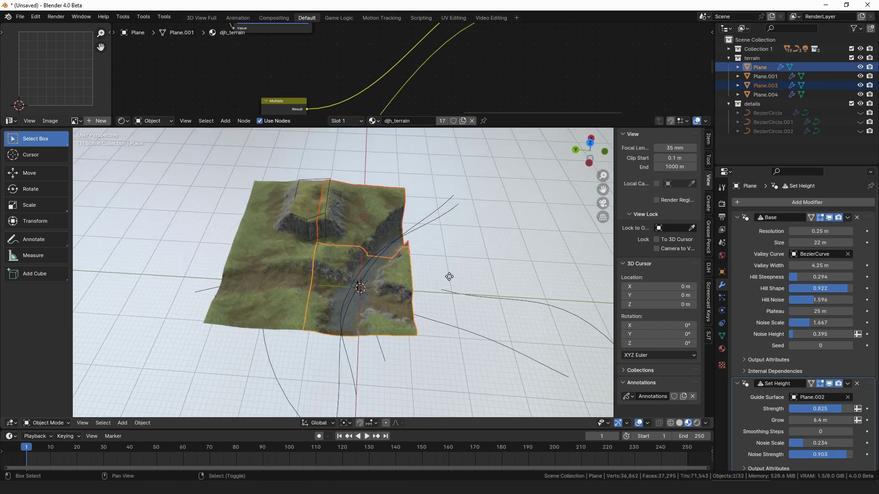
key(shift+d)
text(y20)
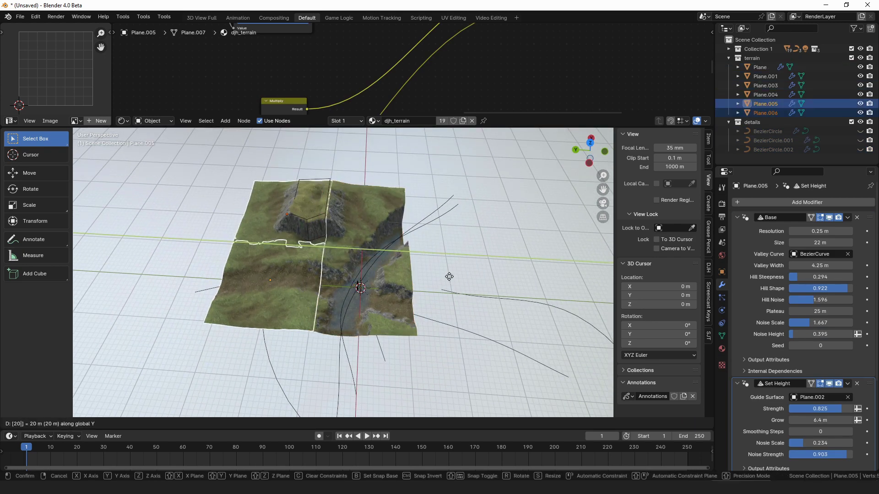
text(-)
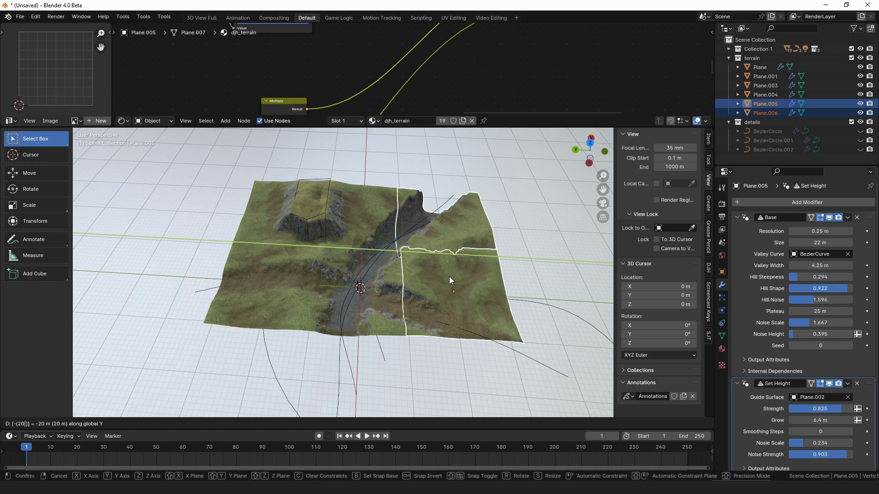
key(Return)
key(alt+a)
Raise the end control point of the river's curve along the Z axis in Edit Mode
shift+middle_drag(484, 266, 353, 291)
click(343, 288)
click(369, 287)
key(ctrl+Tab)
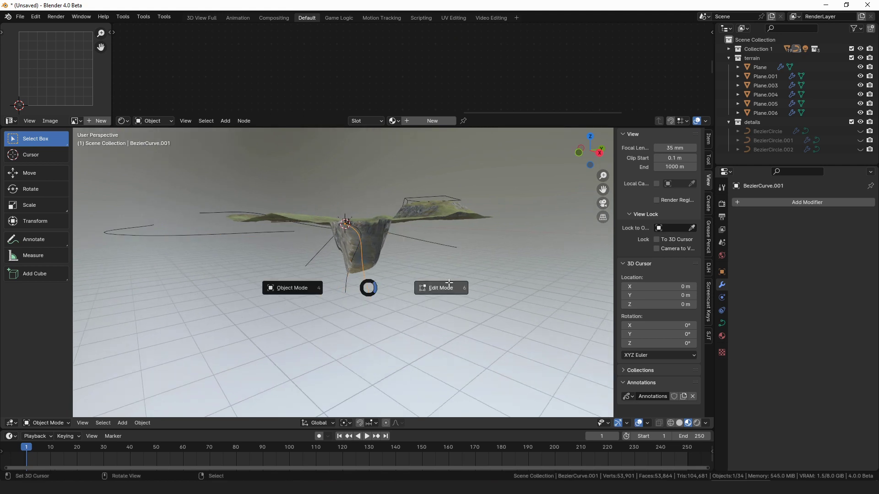
click(380, 296)
click(403, 293)
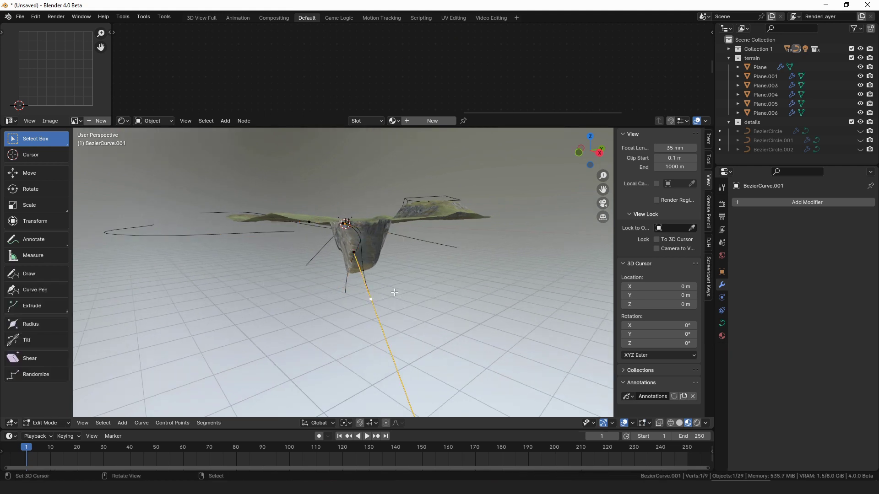
key(g)
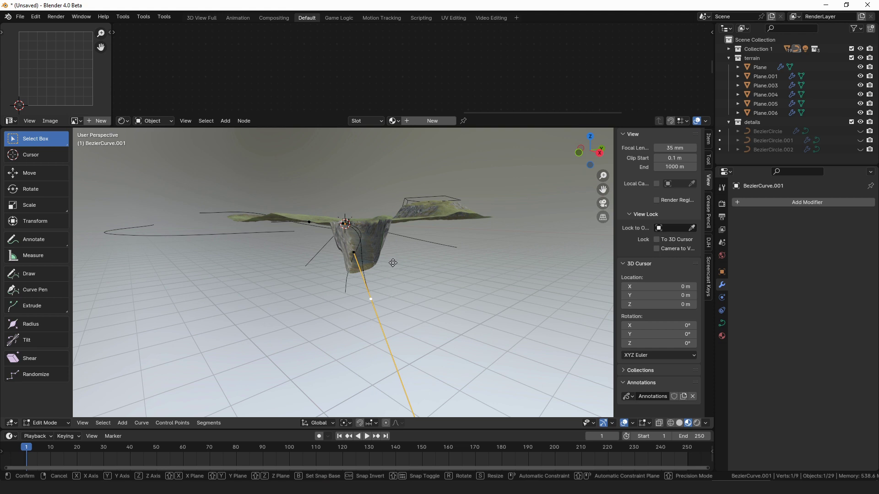
key(z)
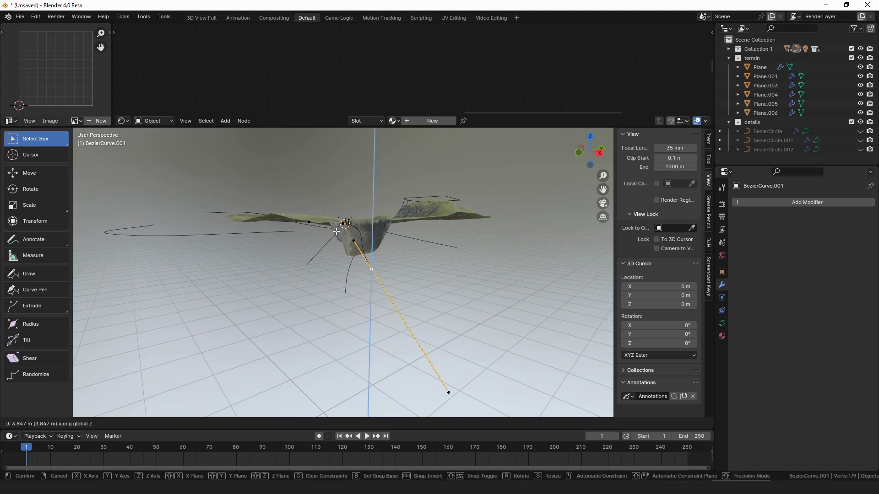
click(377, 208)
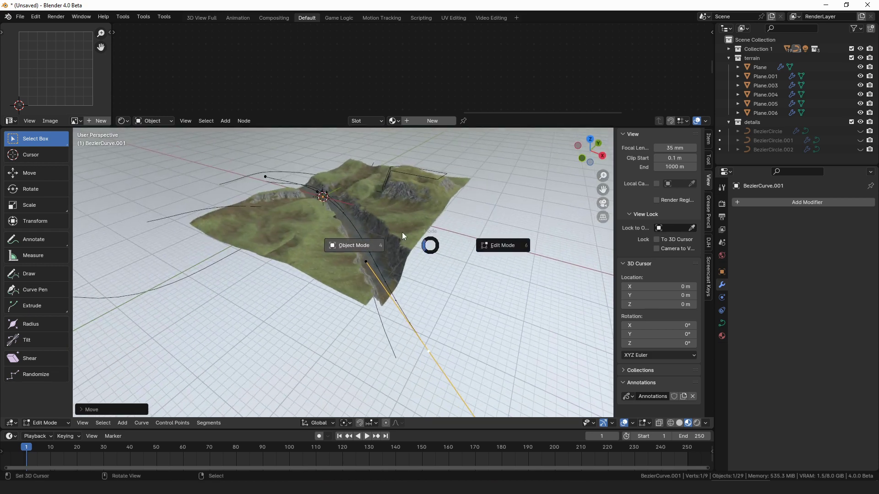
Return to Object Mode, select all grouped terrain tiles, and disable their Erode_03 modifier in the viewport
click(402, 233)
key(shift+g)
click(402, 232)
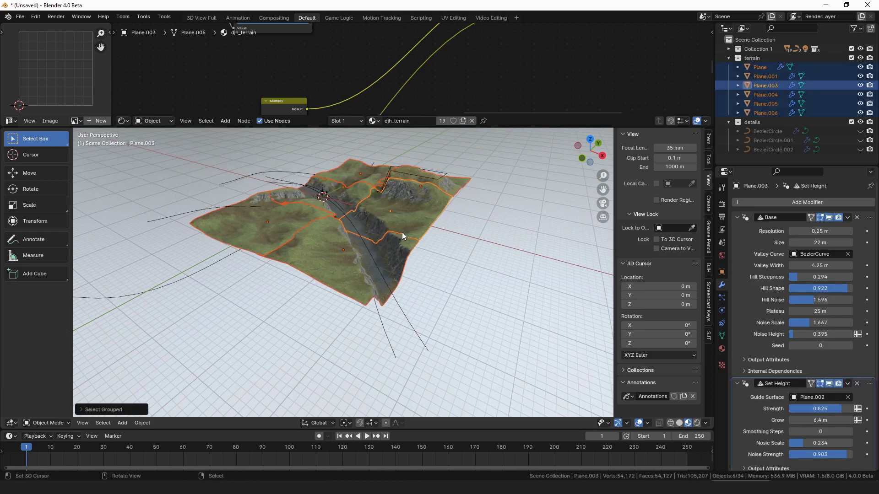
click(738, 384)
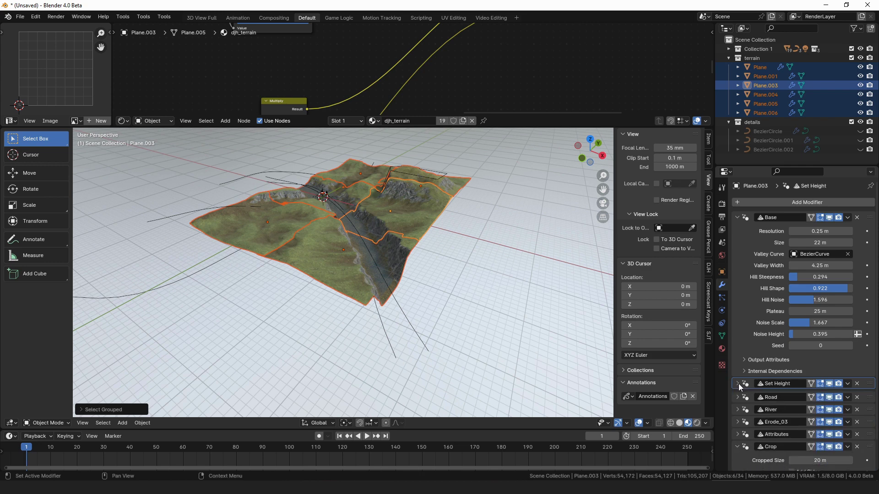
scroll(804, 383, down, 2)
click(828, 390)
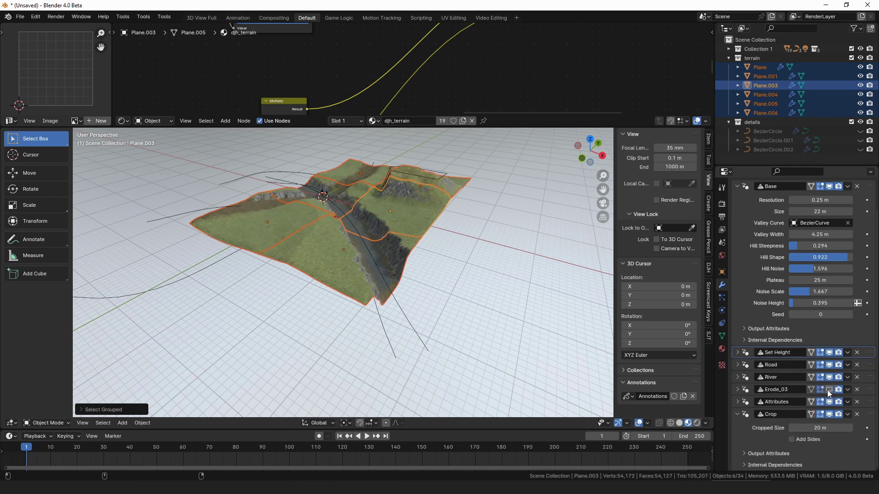
Raise the river curve's end control point further along Z in Edit Mode and return to Object Mode
click(400, 307)
key(Tab)
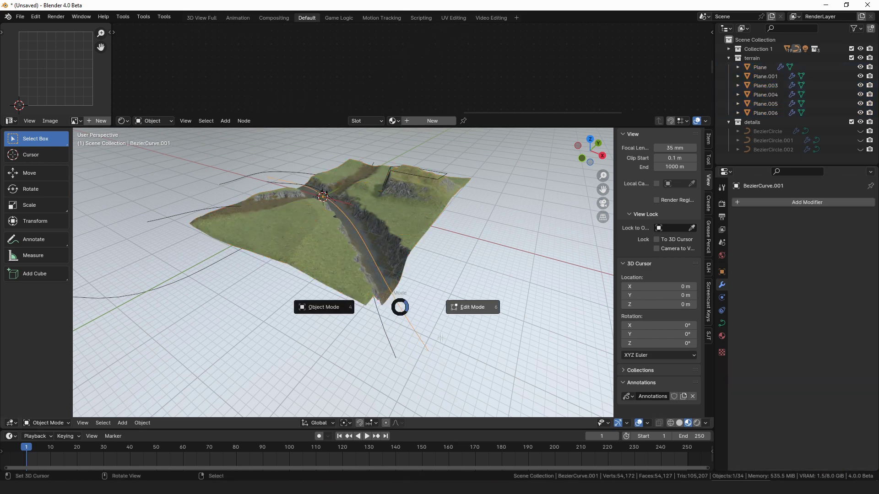
middle_drag(435, 320, 434, 318)
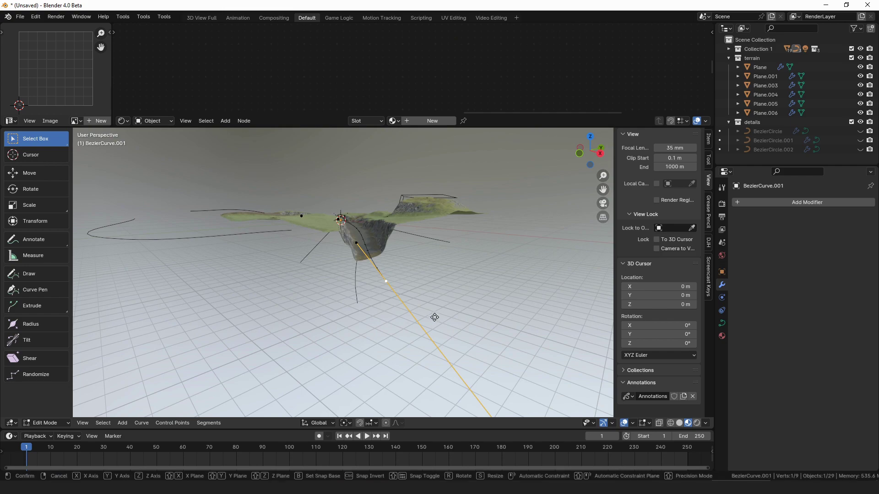
key(g)
key(z)
click(436, 298)
middle_drag(436, 298, 405, 234)
key(ctrl+Tab)
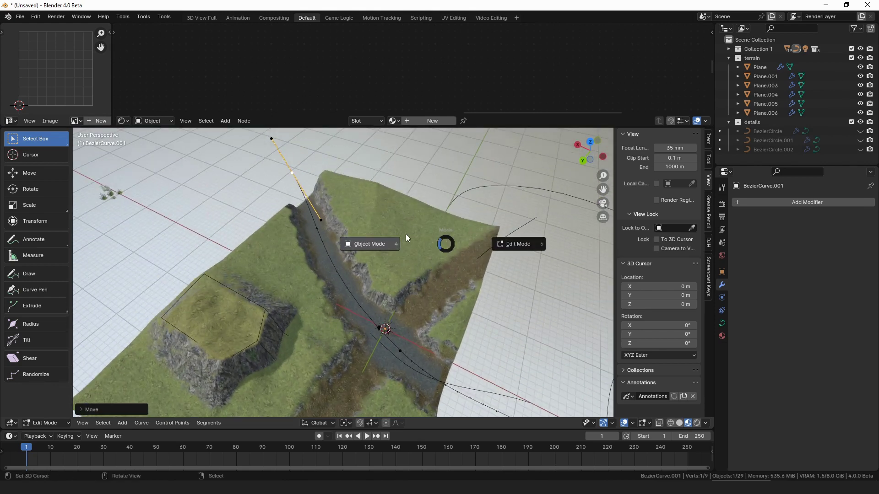
click(405, 234)
Select all grouped terrain tiles, try a Base Noise Height of 0.5, and set it to 0.75 for all of them
click(406, 233)
key(shift+g)
click(408, 234)
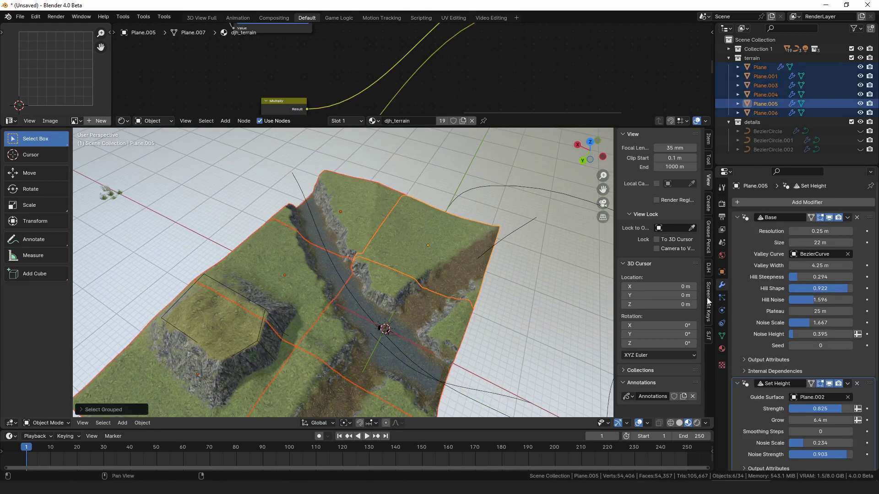
alt+click(824, 337)
text(.5)
key(Return)
middle_drag(488, 292, 426, 274)
double_click(819, 334)
text(.75)
key(Return)
middle_drag(423, 261, 655, 281)
click(737, 384)
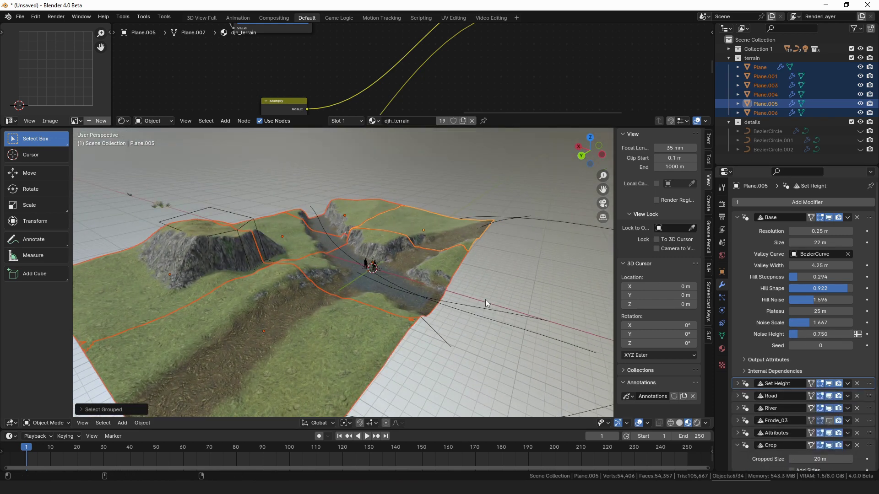
Select the three terrain tiles along the road side and duplicate them by -20 m along the X axis
middle_drag(464, 279, 478, 308)
click(471, 302)
click(419, 249)
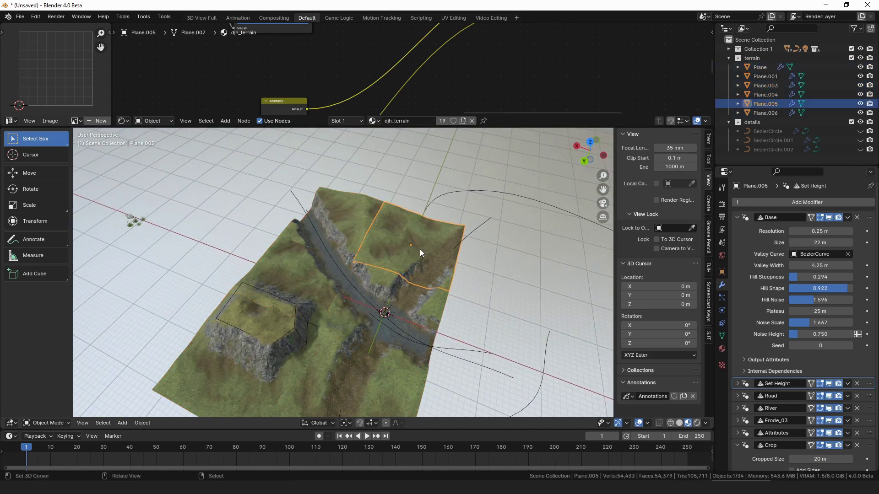
scroll(420, 249, down, 1)
shift+right_click(391, 290)
shift+right_click(371, 369)
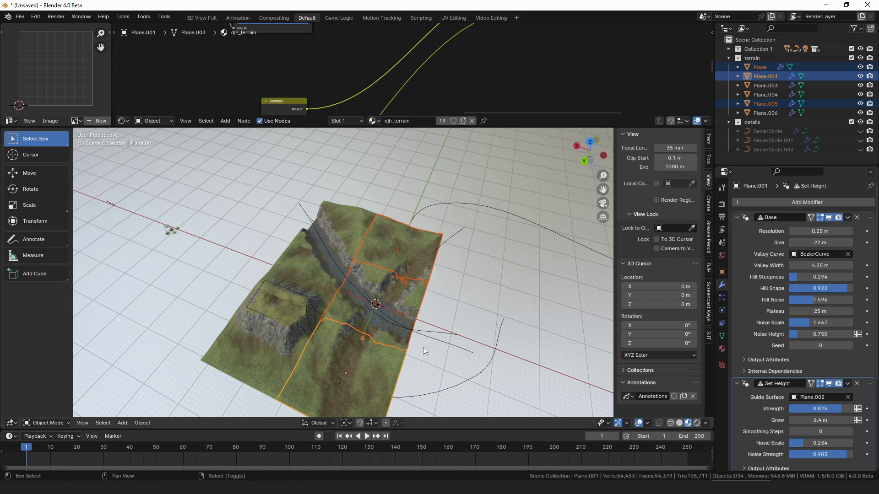
key(shift+d)
text(x20)
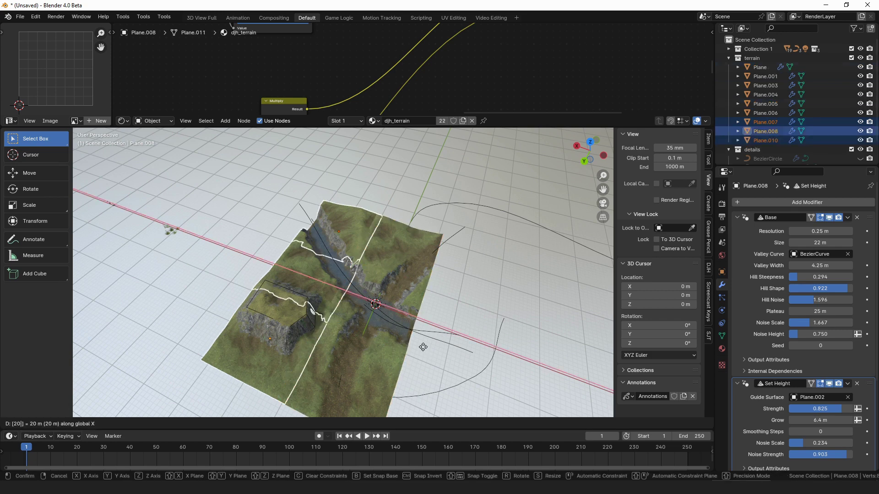
text(-)
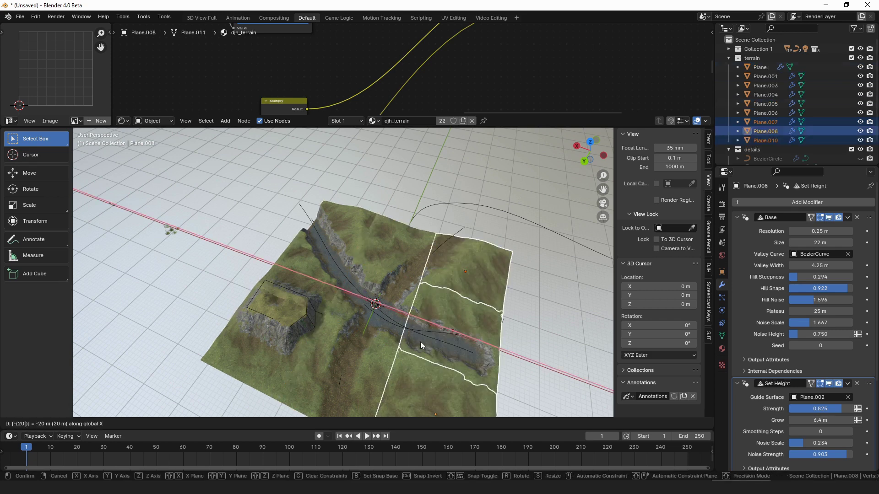
key(Return)
Extrude the end point of the river curve BezierCurve.001 outward past the new terrain tiles in Edit Mode, return to Object Mode and deselect everything
shift+middle_drag(459, 330, 390, 298)
click(385, 297)
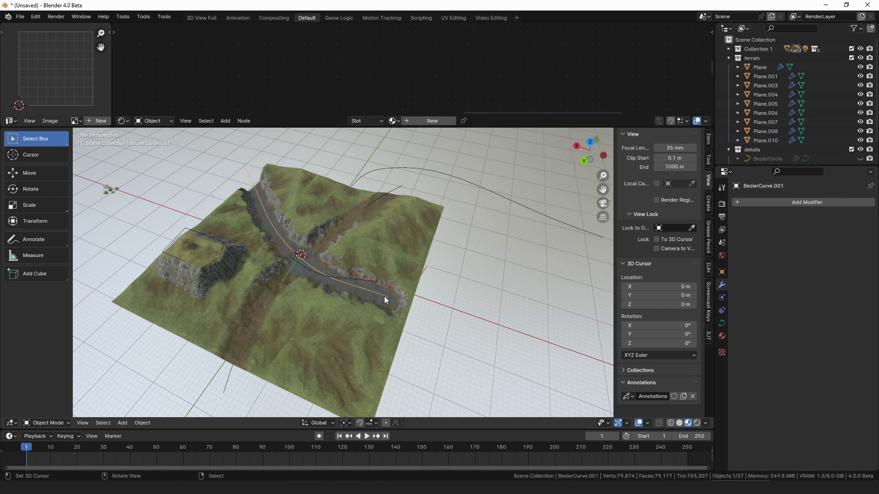
key(ctrl+Tab)
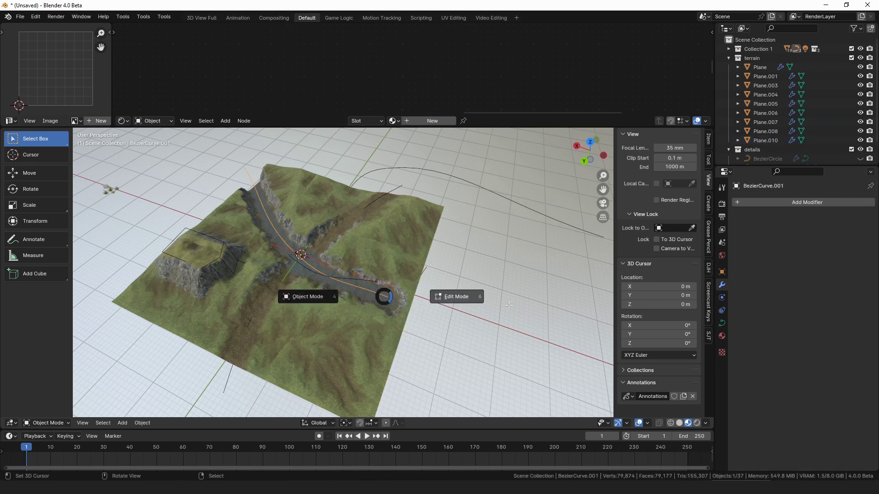
click(391, 299)
click(389, 299)
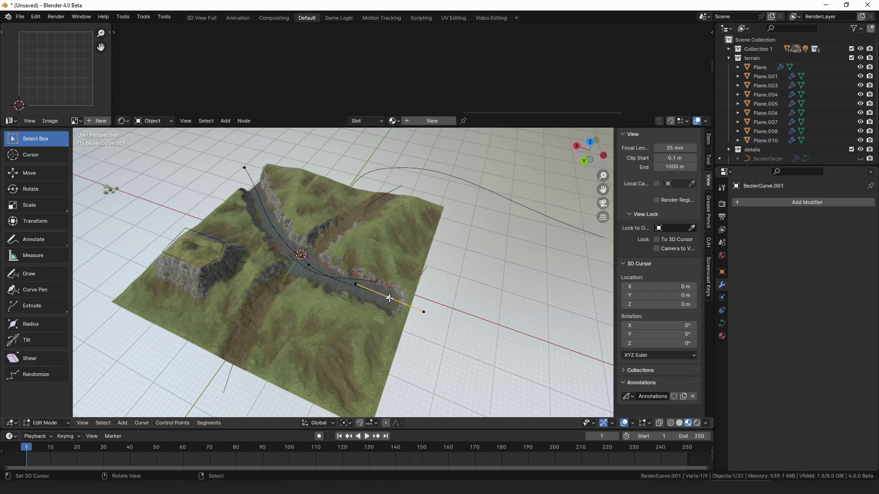
key(ctrl+Tab)
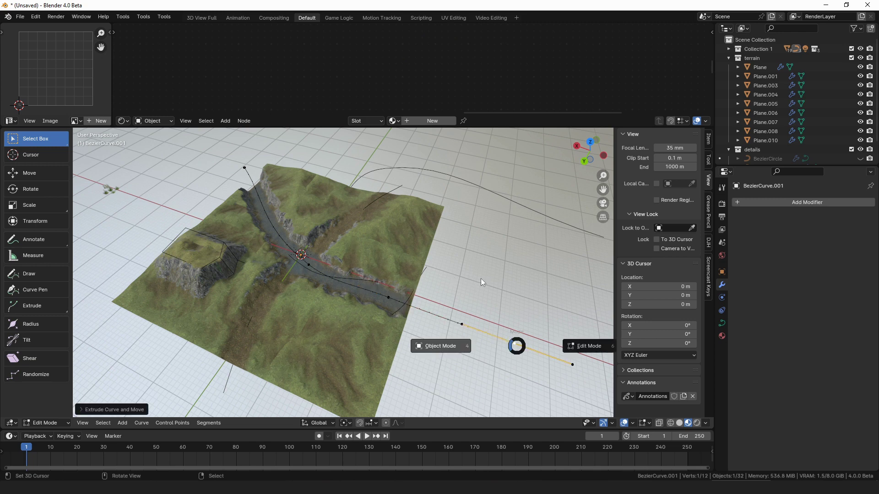
click(481, 278)
click(400, 240)
click(474, 251)
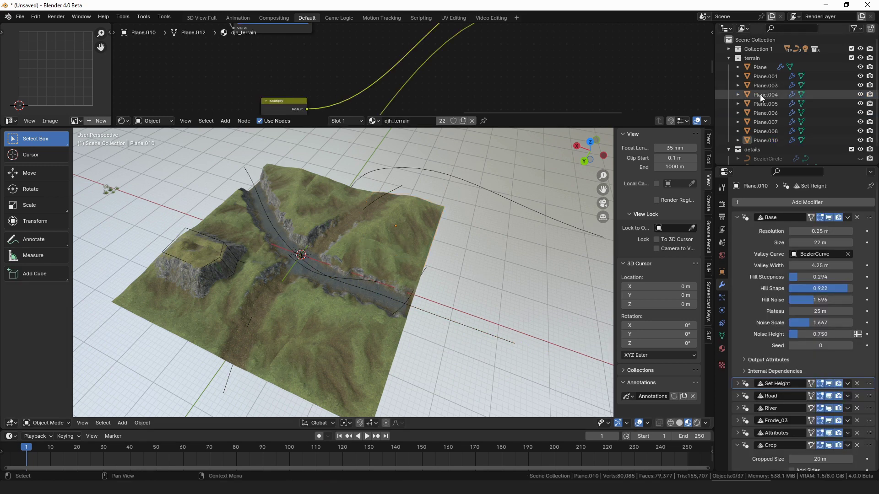
Unhide the BezierCircle scatter objects in the details collection so the vegetation and rocks display, and leave everything deselected
scroll(847, 128, down, 2)
click(860, 146)
click(860, 155)
middle_drag(453, 327, 419, 321)
key(a)
scroll(401, 232, up, 4)
key(alt+a)
middle_drag(400, 246, 471, 266)
scroll(476, 243, down, 2)
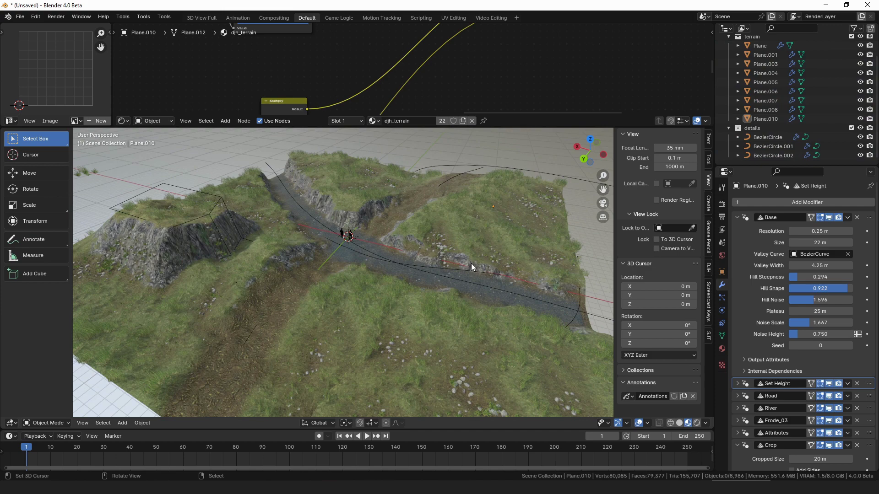
Maximize the 3D viewport and hide its sidebar and toolbar
key(ctrl+space)
scroll(486, 258, up, 2)
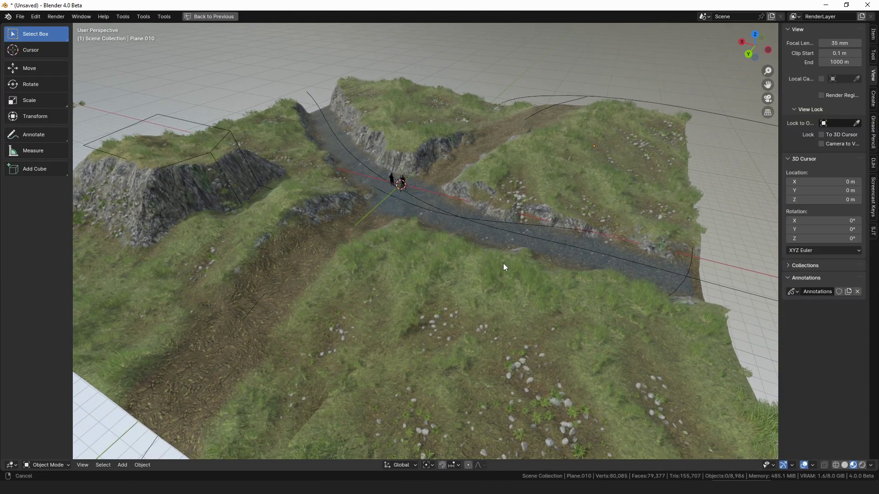
key(n)
key(t)
middle_drag(505, 260, 504, 267)
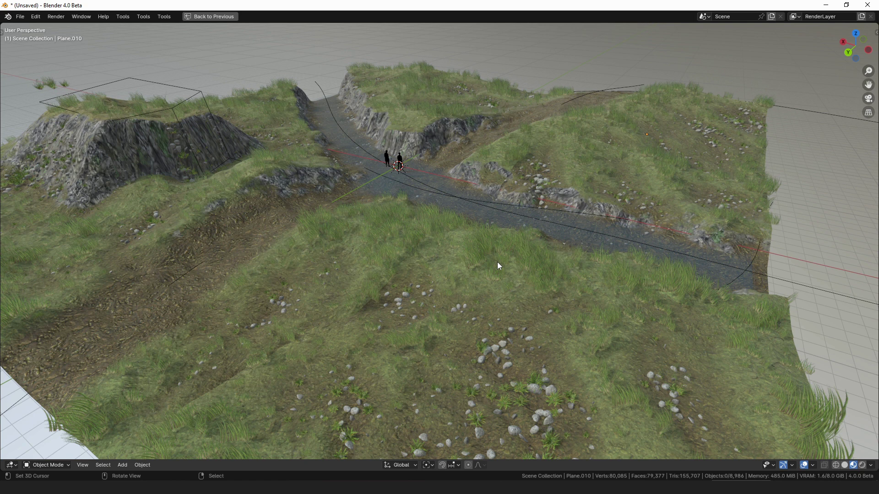
Add the Tower_BaseMesh asset to the scene, place it on top of the rocky plateau, and clear its rotation
drag(878, 320, 337, 294)
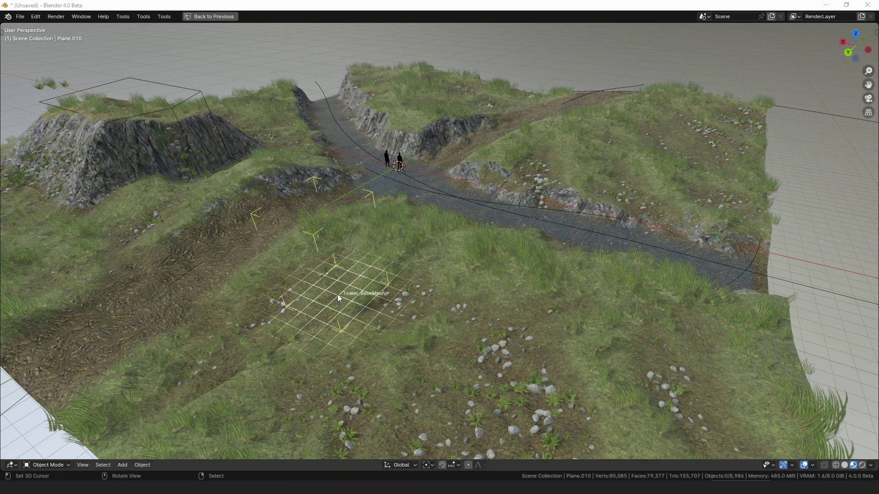
middle_drag(600, 351, 416, 221)
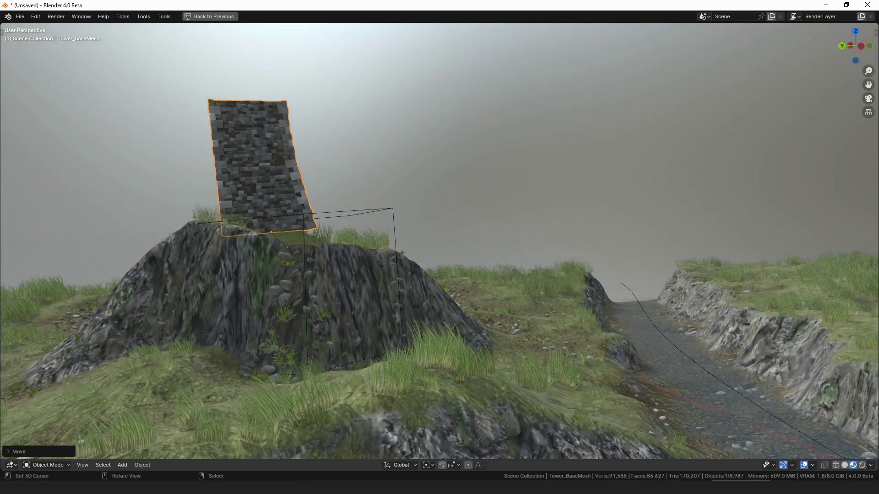
key(r)
click(417, 229)
key(alt+r)
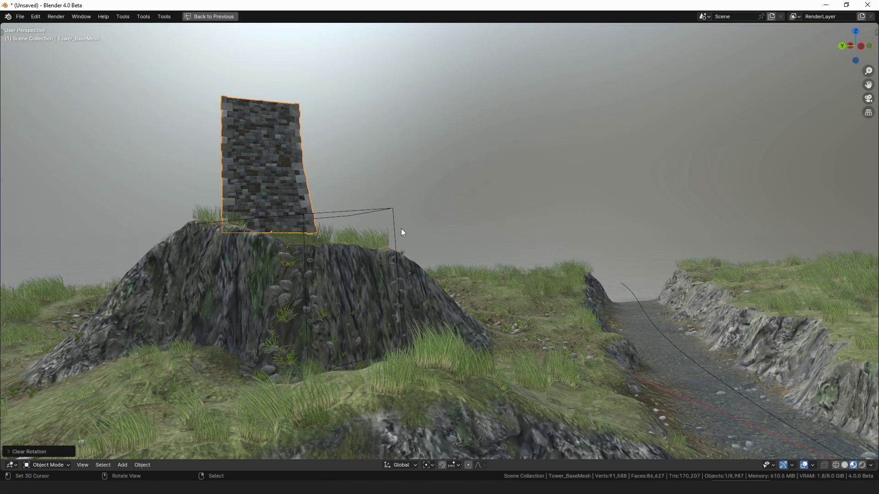
Examine the complete terrain from several distances, including the tower on the plateau, the river bed, the road and the scattered vegetation
middle_drag(401, 229, 441, 272)
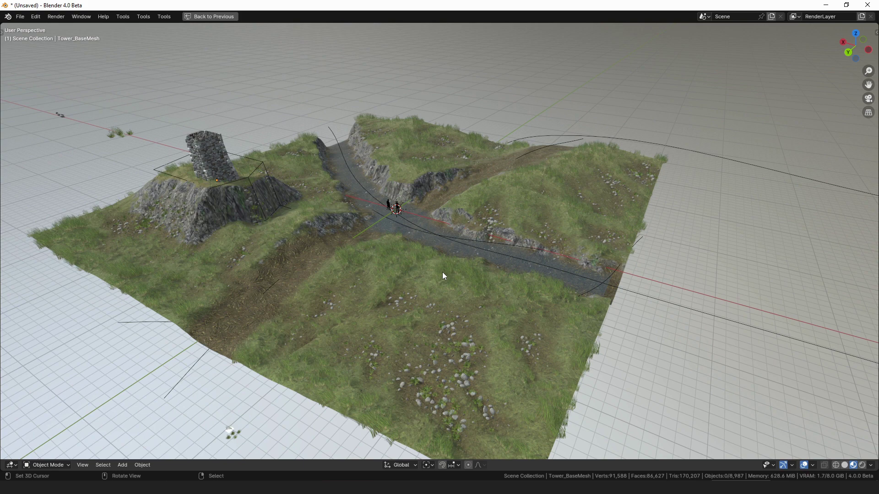
scroll(453, 275, up, 3)
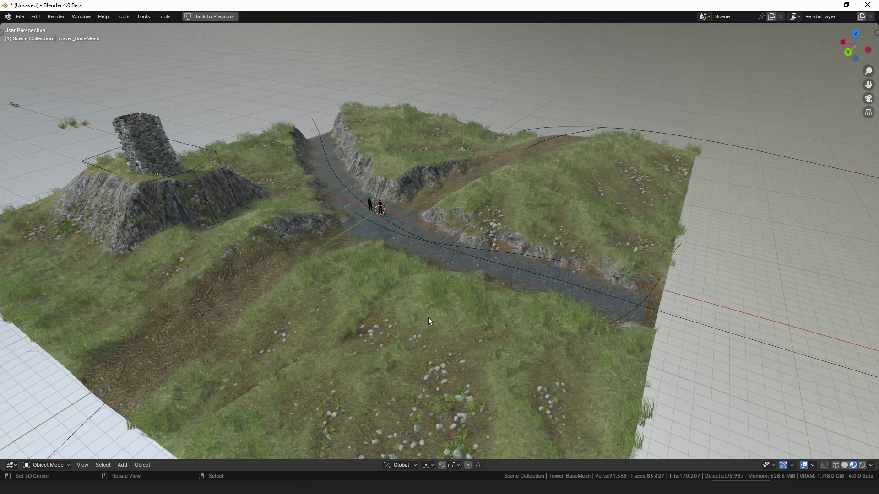
shift+middle_drag(428, 317, 504, 302)
shift+middle_drag(362, 356, 377, 343)
scroll(377, 344, up, 3)
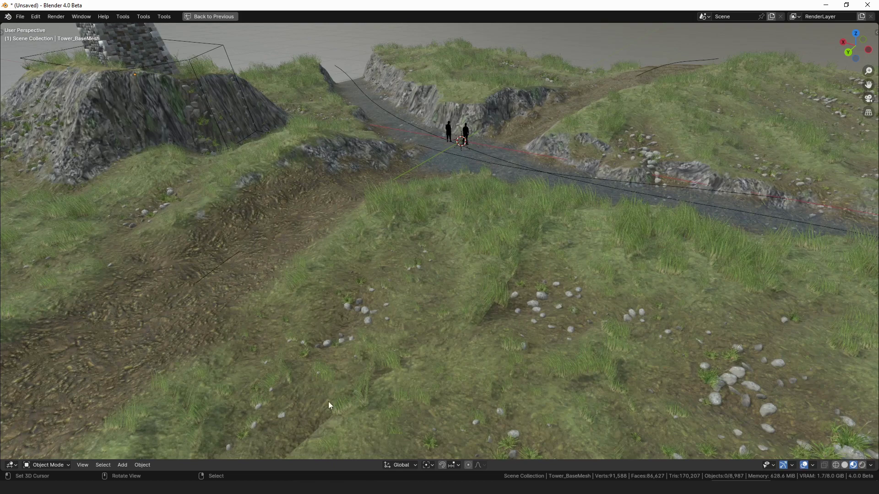
scroll(376, 391, down, 5)
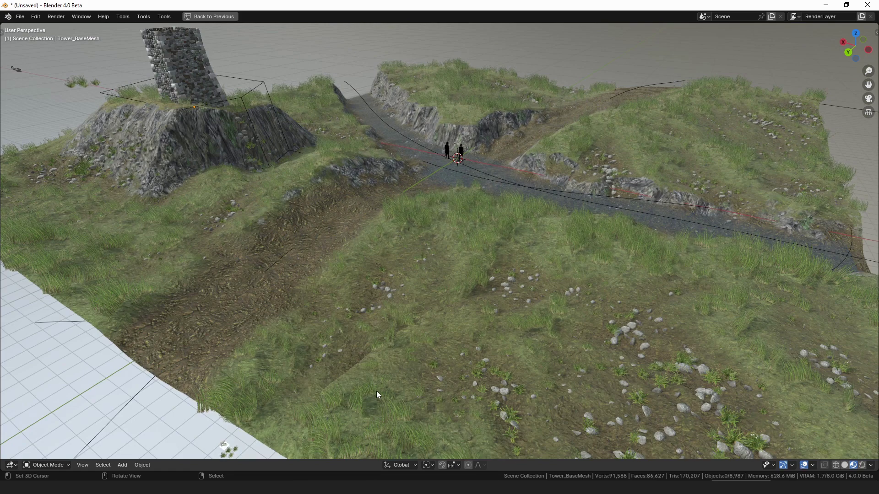
shift+middle_drag(514, 268, 492, 290)
scroll(509, 282, up, 1)
scroll(522, 282, up, 2)
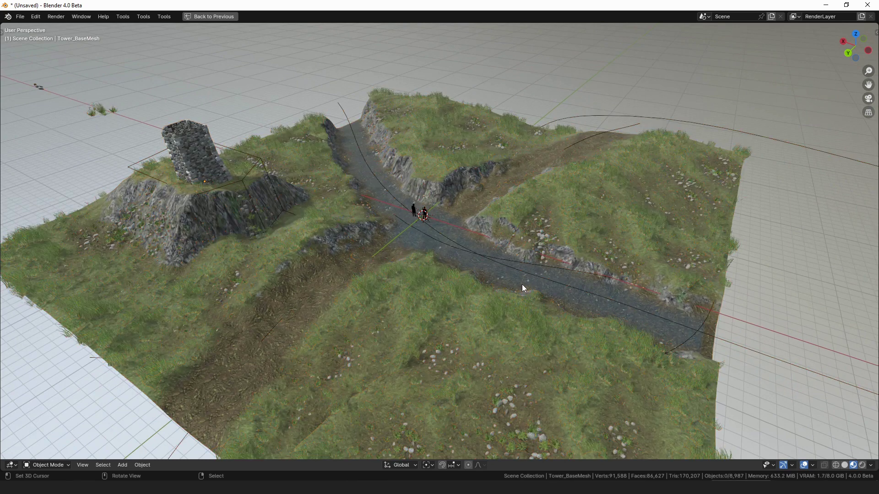
shift+middle_drag(522, 285, 515, 288)
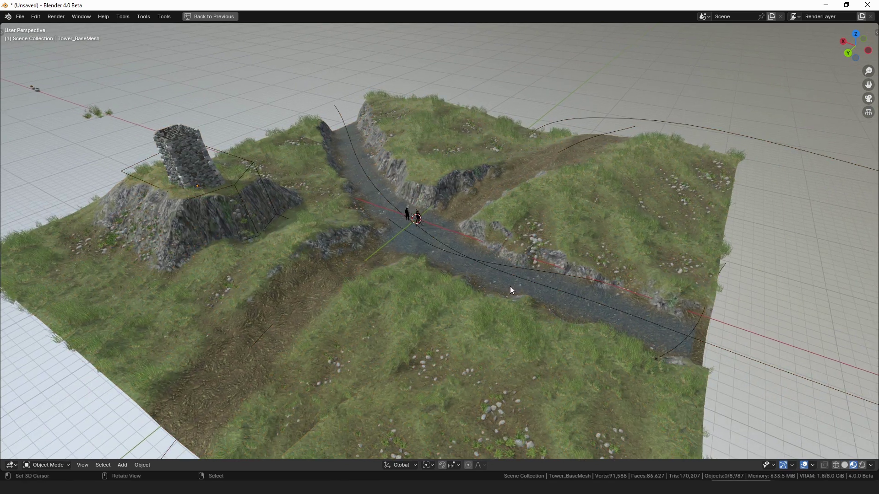